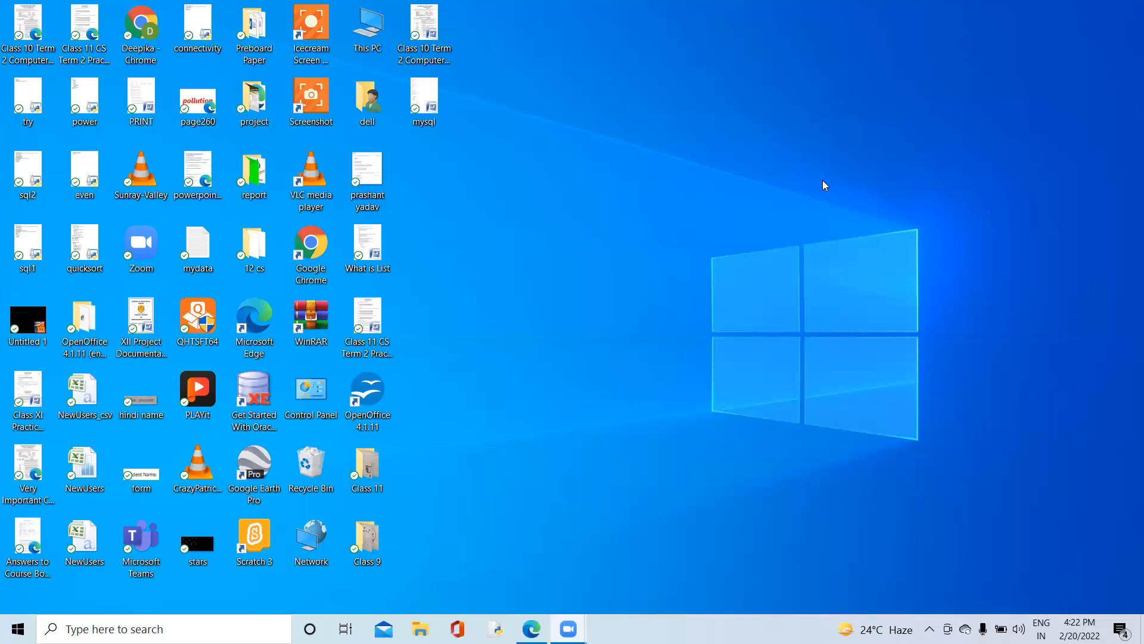
- Launch OpenOffice Base and open the existing SCHOOL_XA database file
click(149, 629)
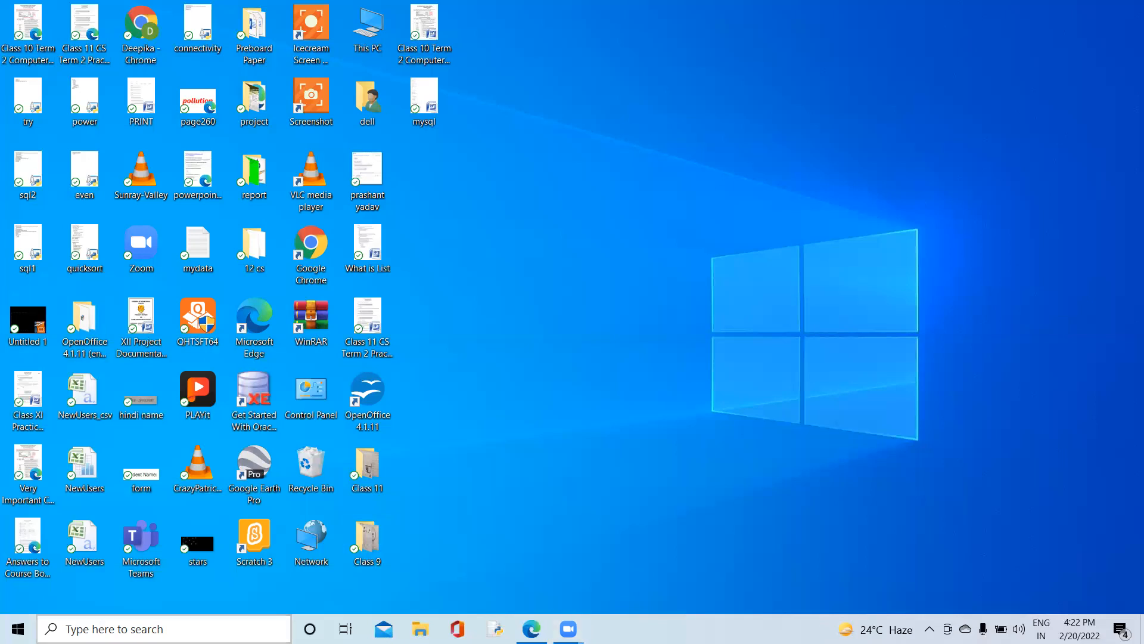
text(base)
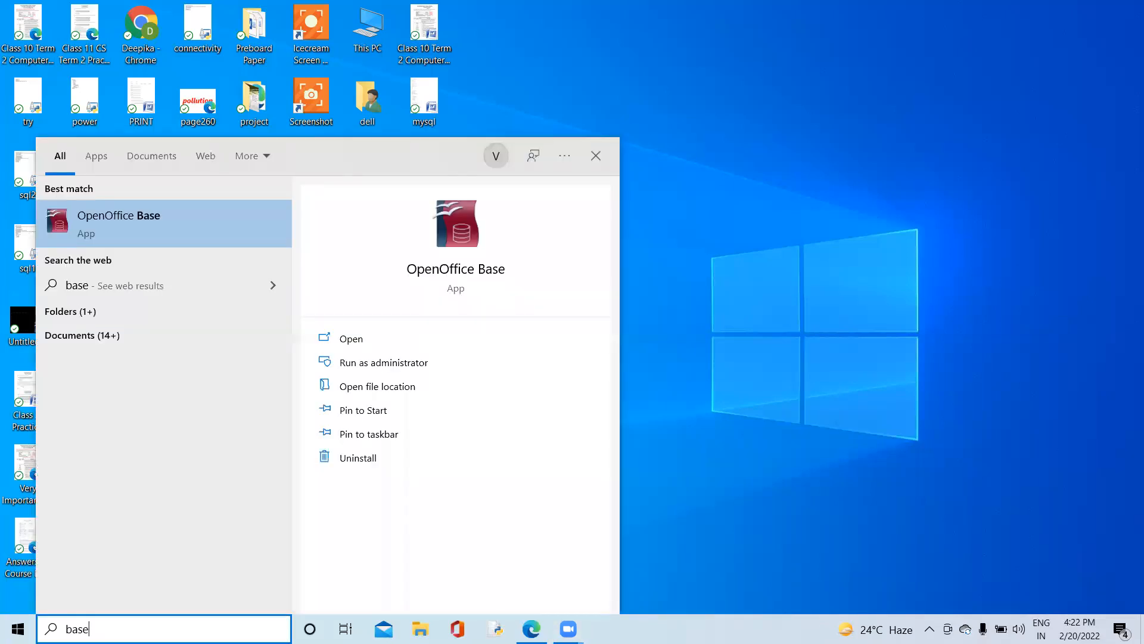
key(Return)
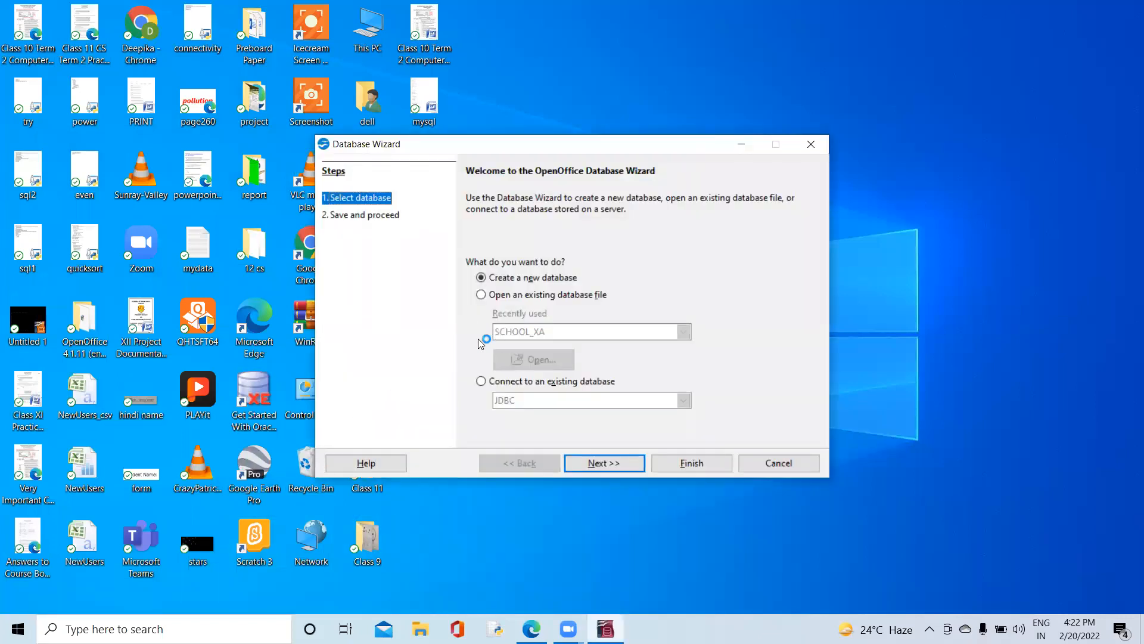
click(481, 294)
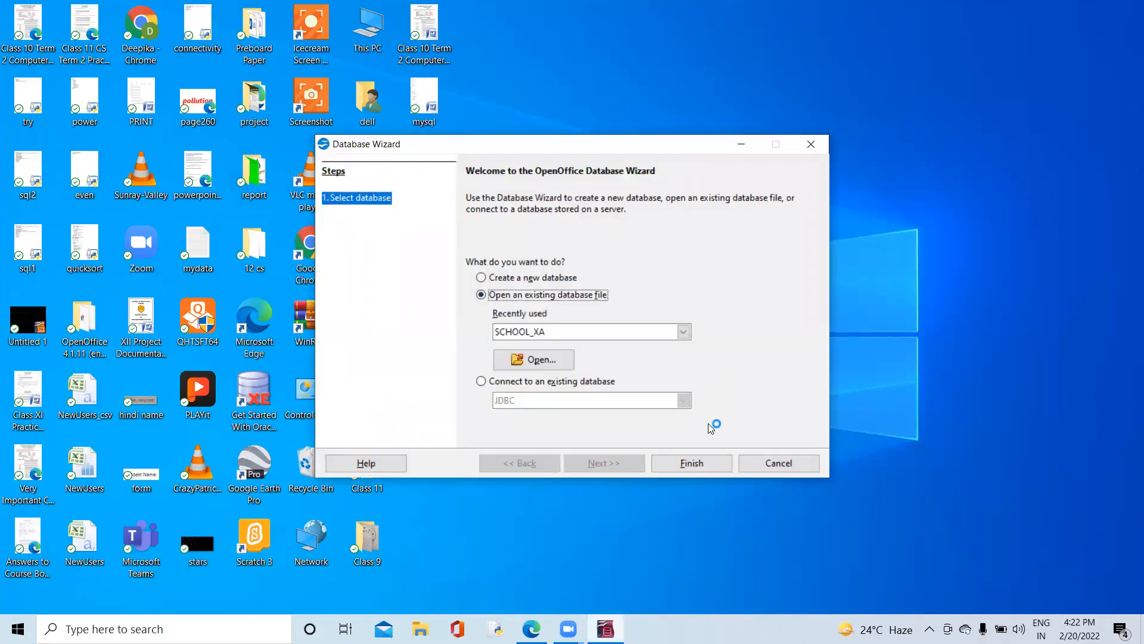
click(691, 464)
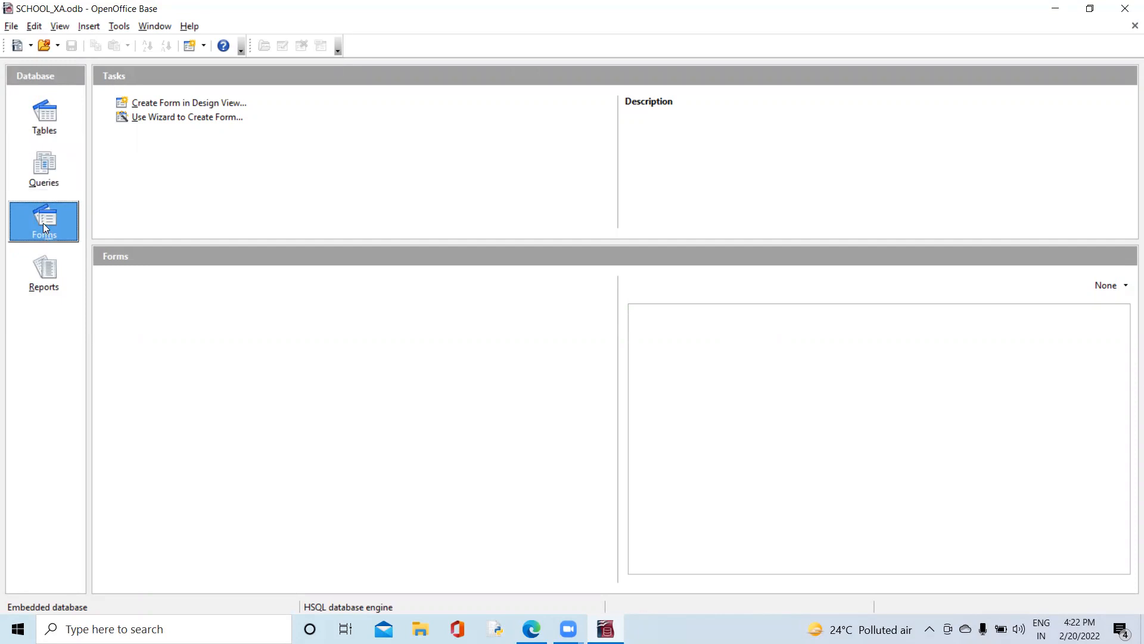
- Start creating a form with the wizard and add all fields of the Student table to it
click(180, 116)
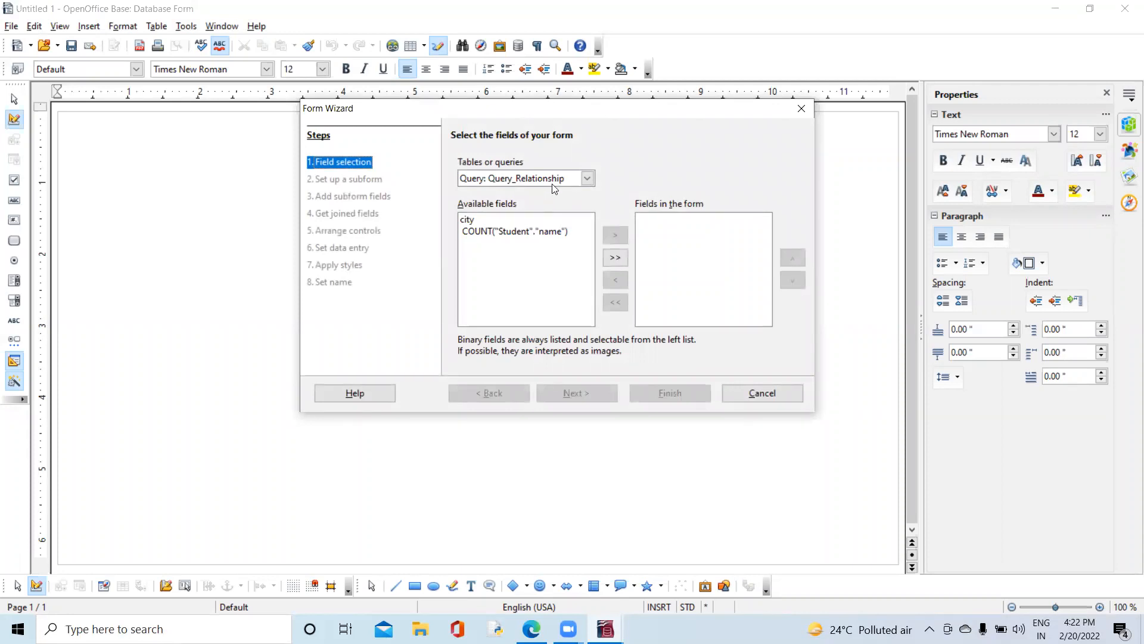
click(588, 178)
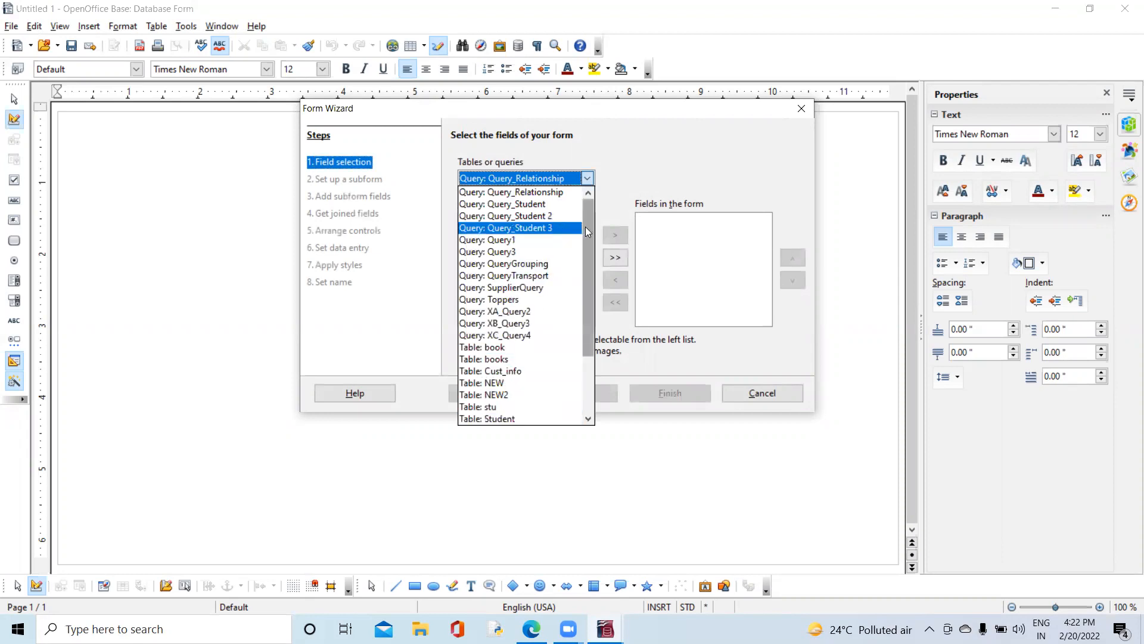
click(513, 419)
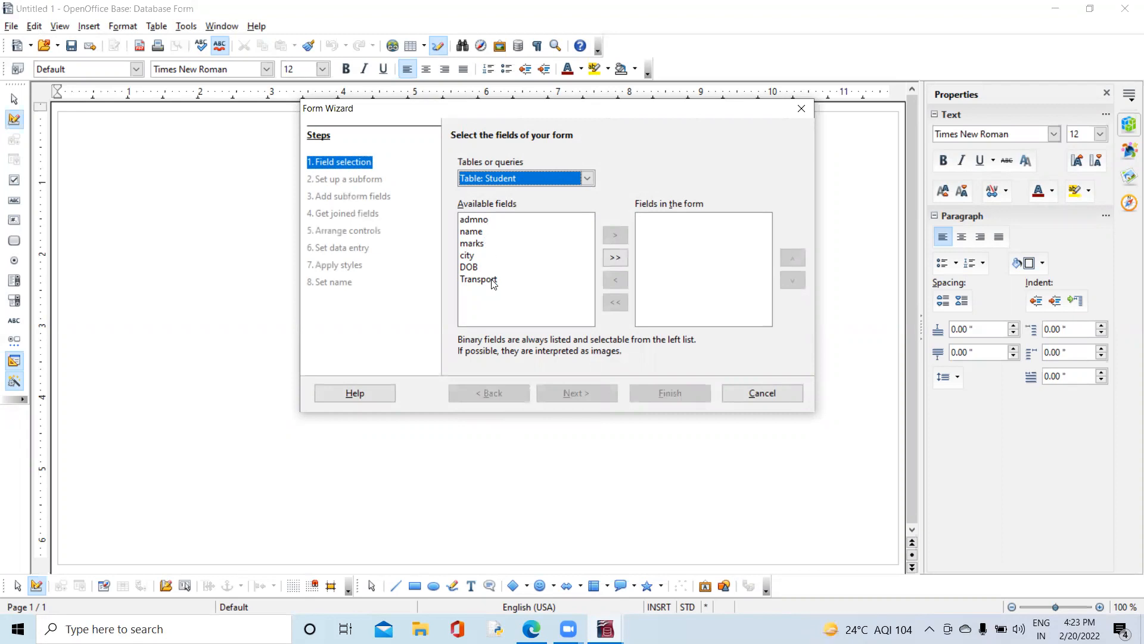
click(474, 220)
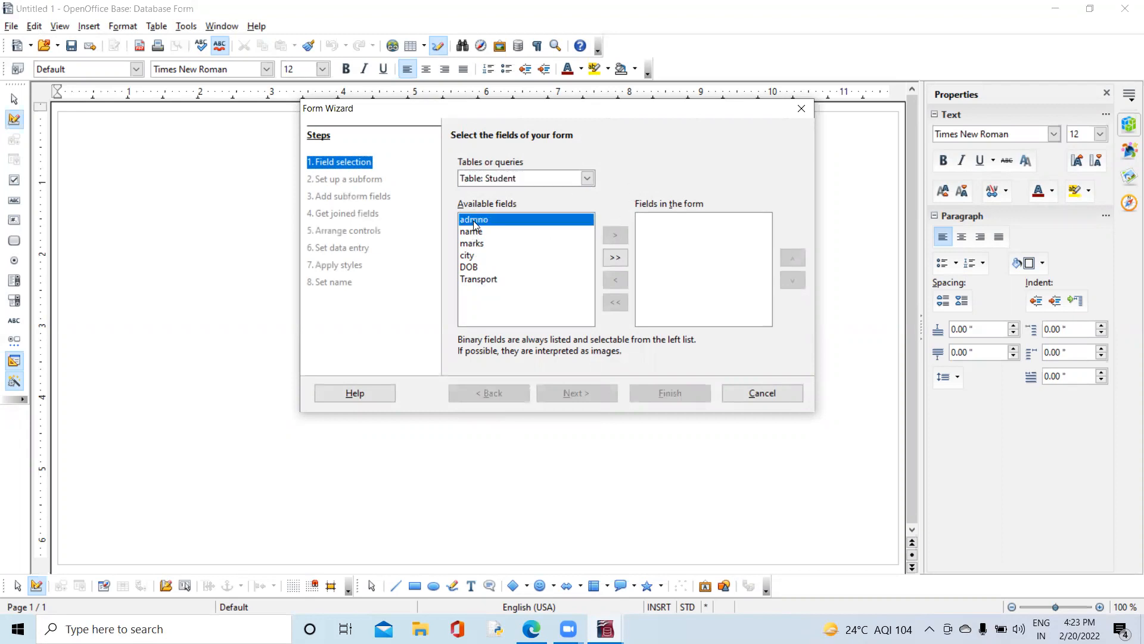
click(615, 260)
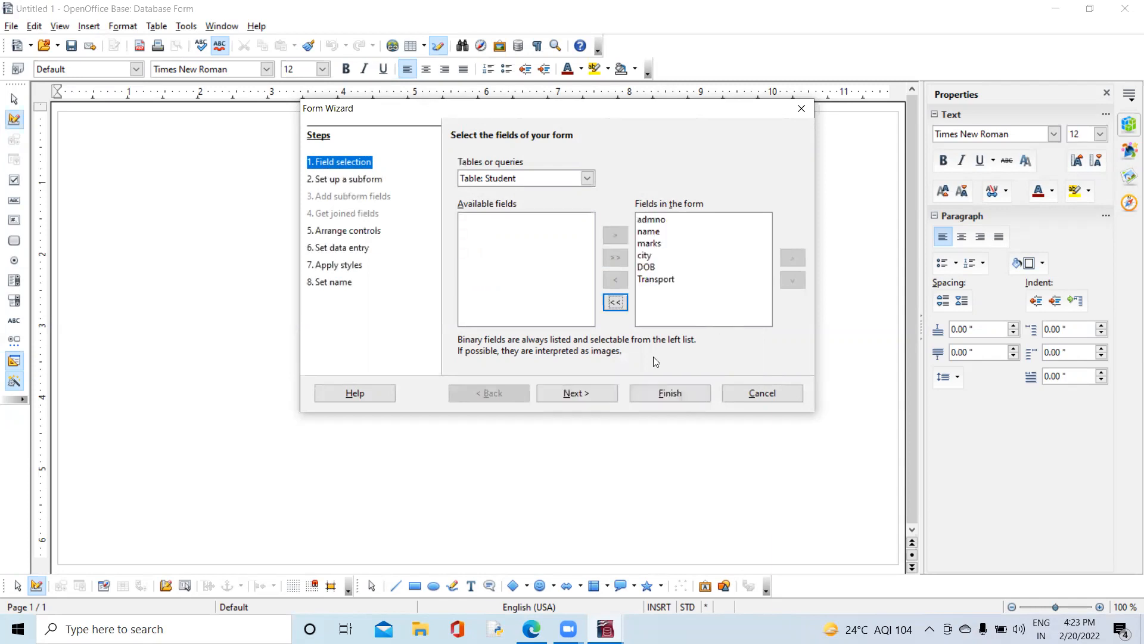
- Continue without a subform and arrange the main form's controls as Columnar - Labels Left
click(577, 392)
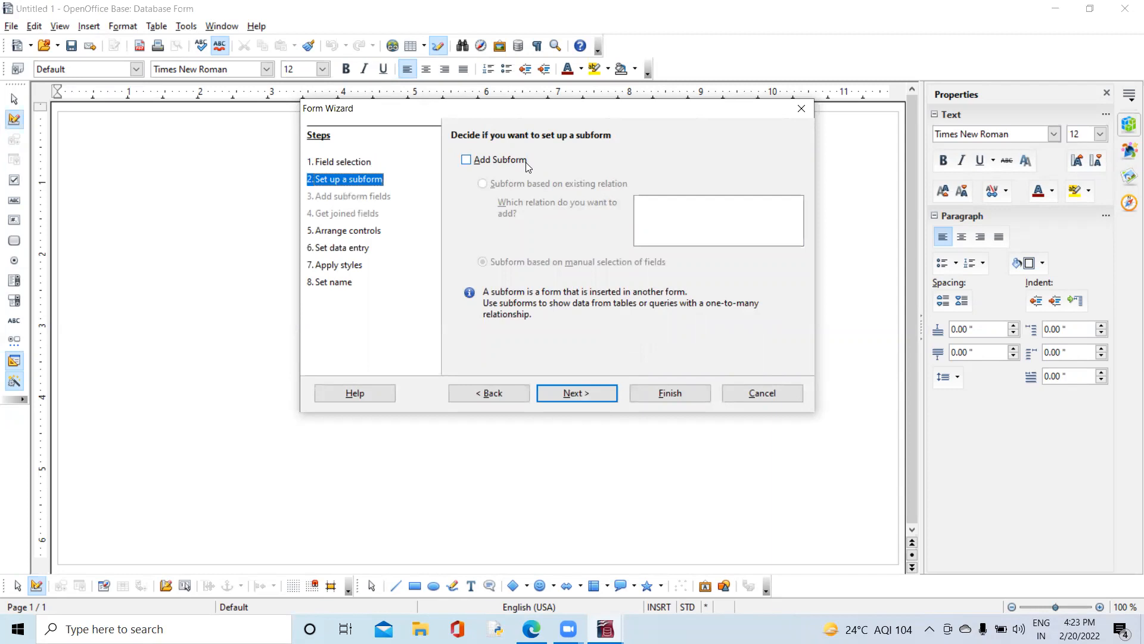
click(581, 395)
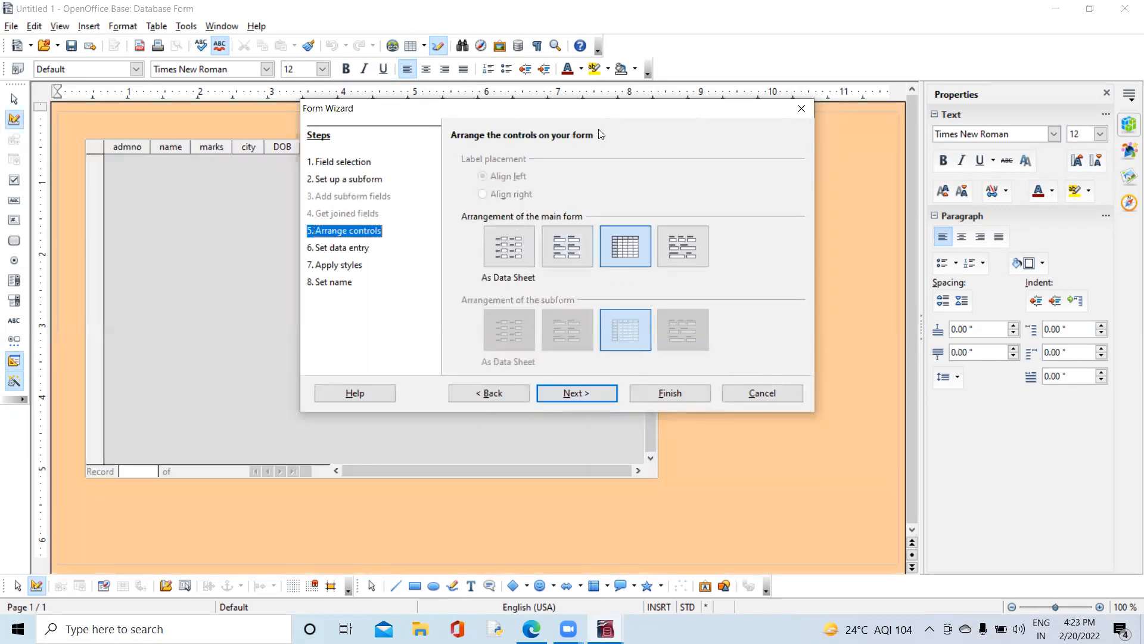
drag(602, 114, 925, 94)
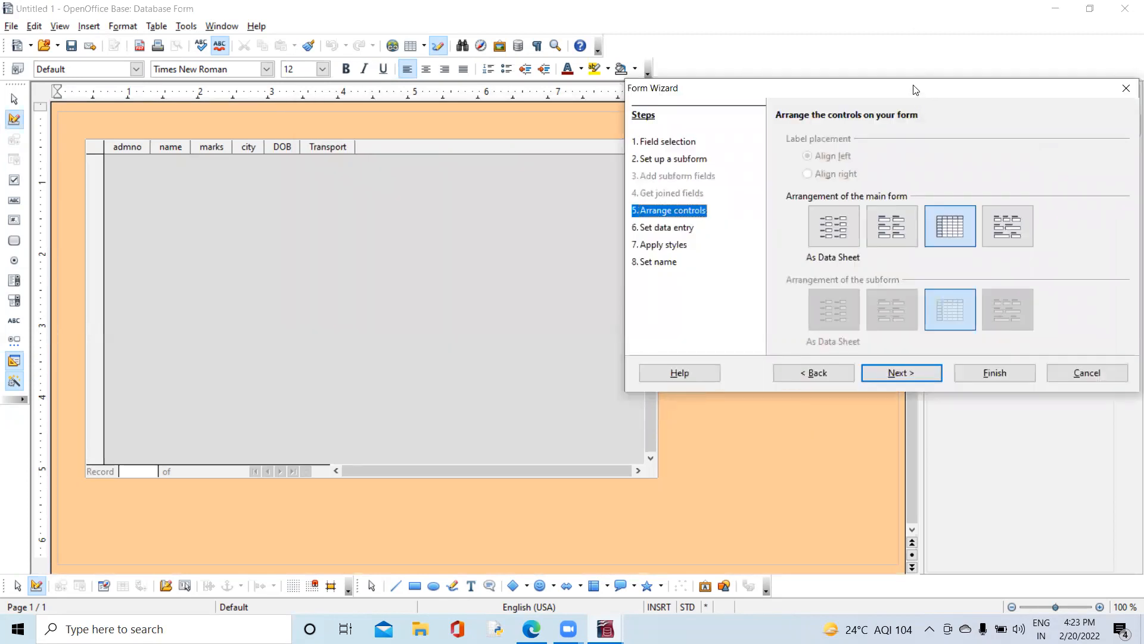
drag(892, 87, 868, 39)
click(985, 174)
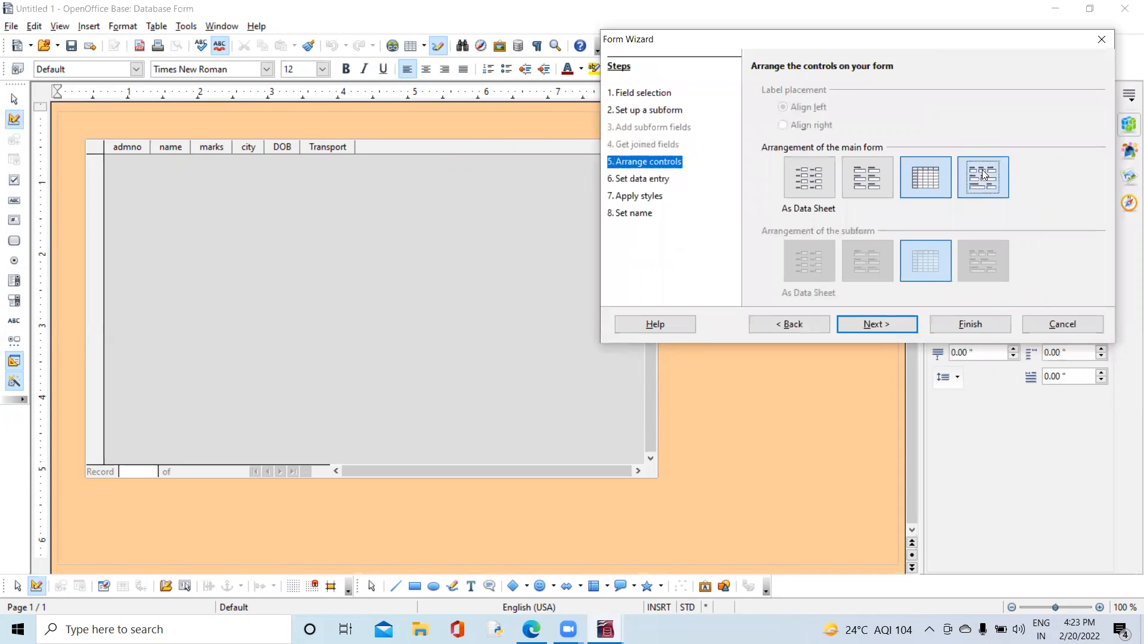
click(861, 179)
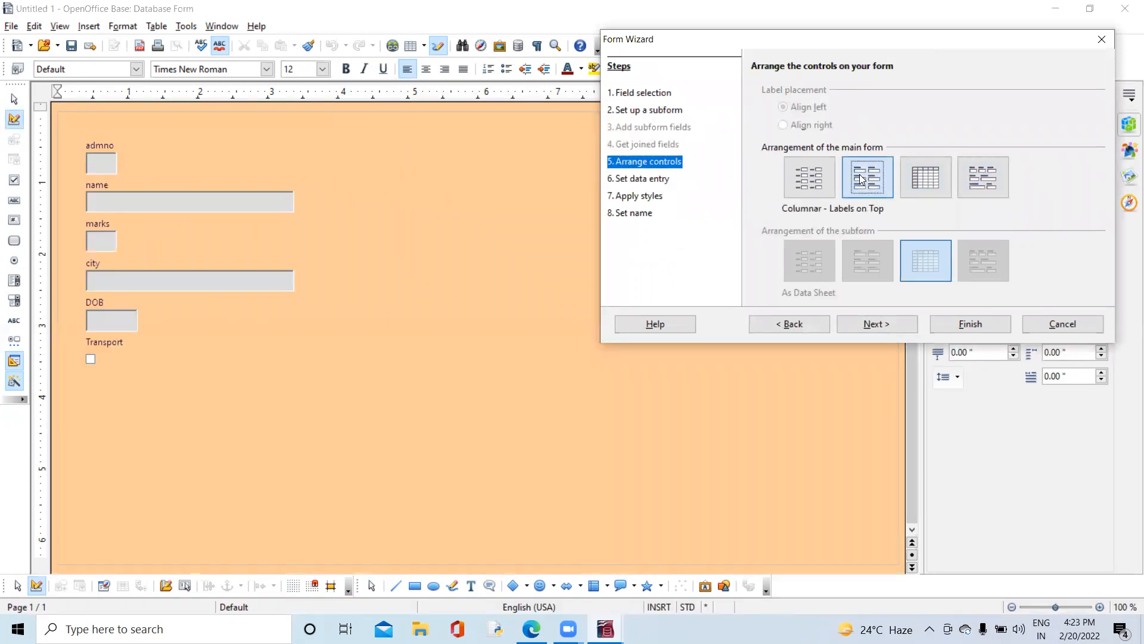
click(824, 182)
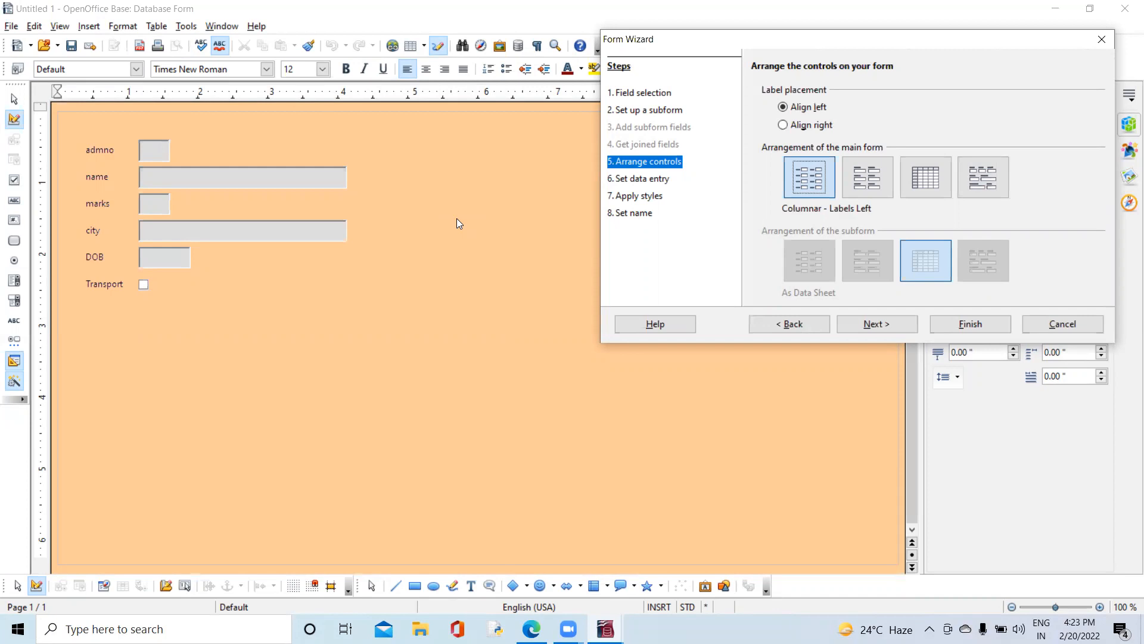
- Accept the control arrangement and keep the data entry mode that displays all data without restrictions
click(877, 325)
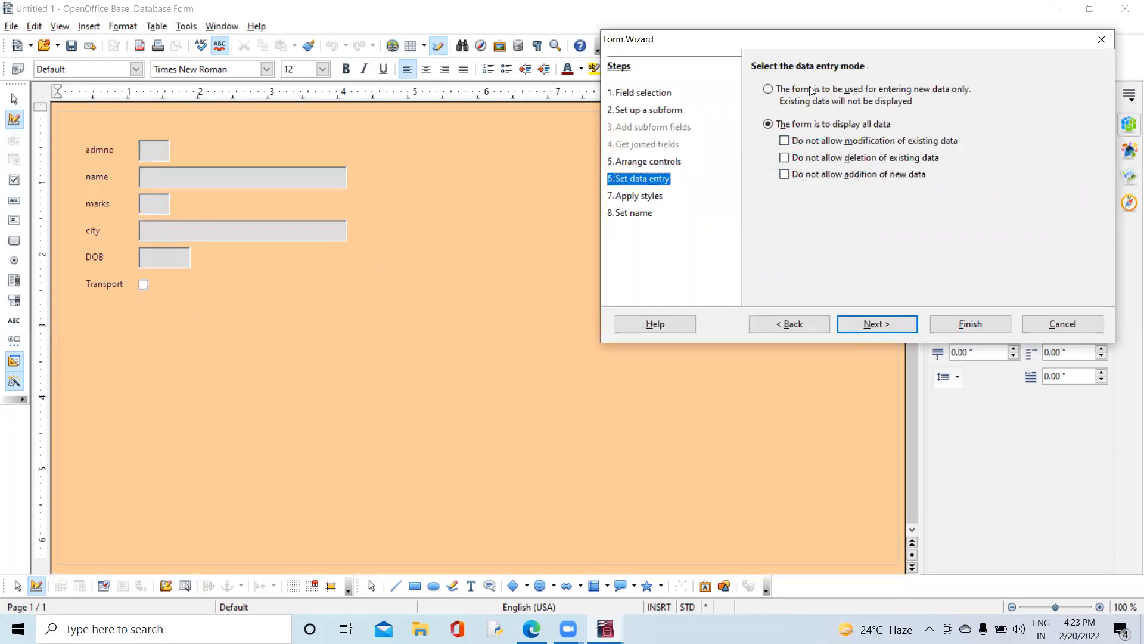
drag(904, 47, 711, 159)
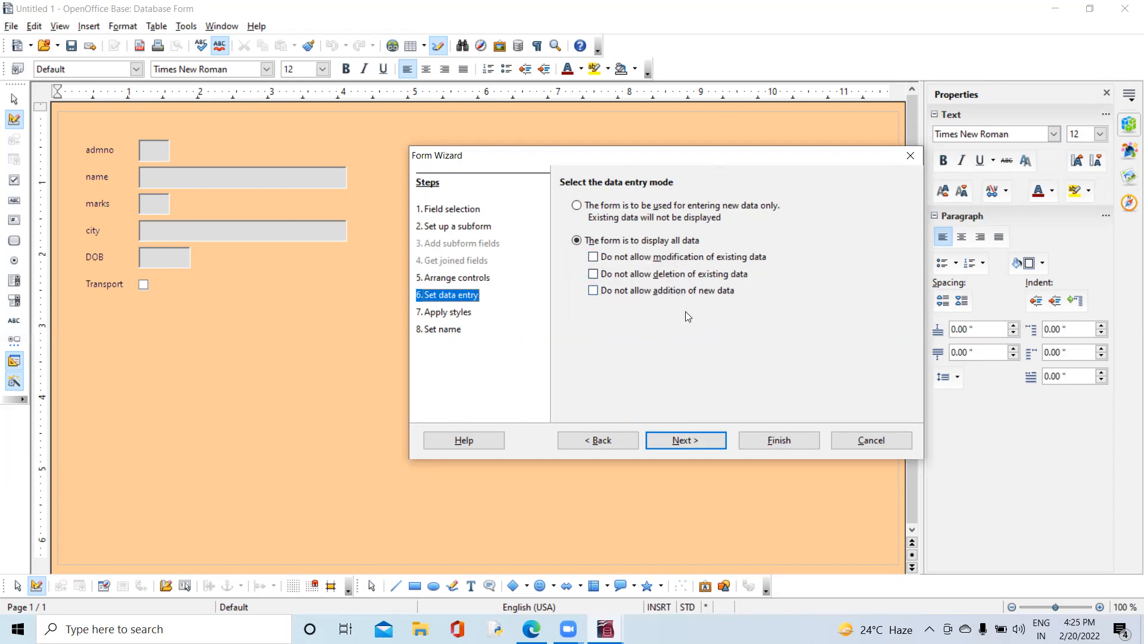
click(693, 441)
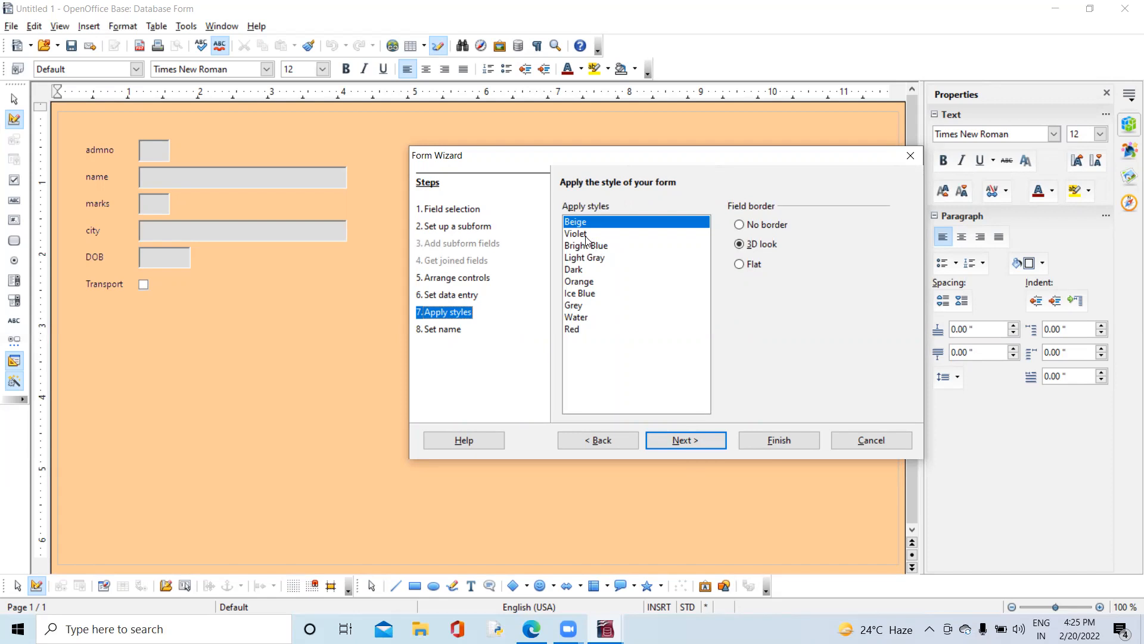
- Preview the form styles, including Violet and Dark, and return to the Beige style
click(588, 236)
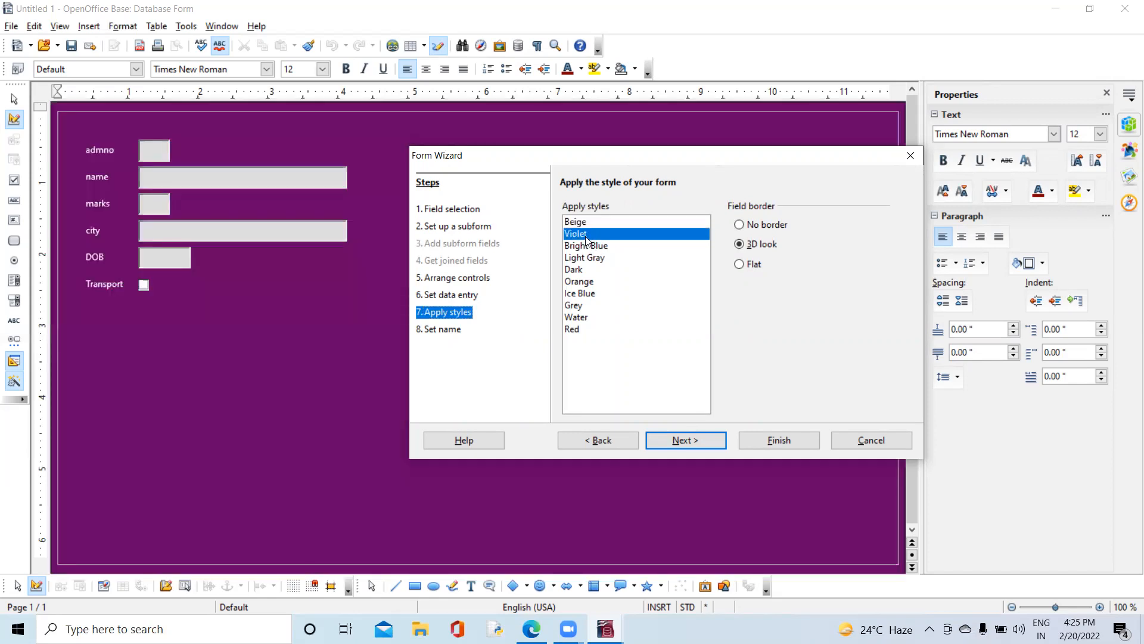
key(Down)
key(Down)
key(Down)
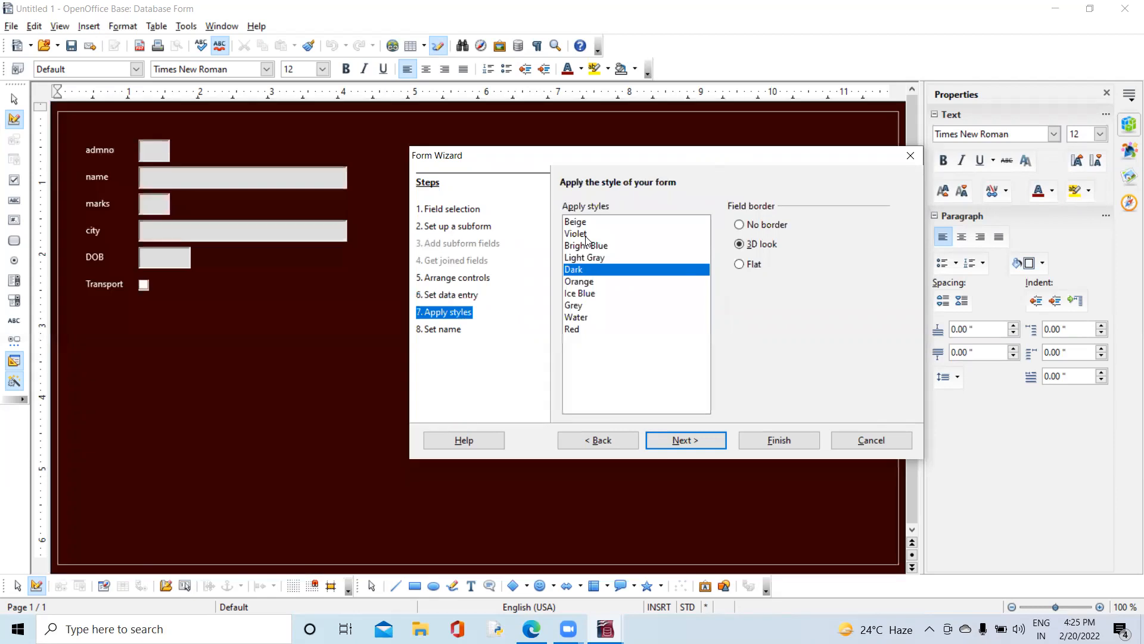
key(Down)
key(Down)
key(Down)
key(Up)
key(Up)
key(Up)
key(Up)
key(Up)
key(Up)
key(Up)
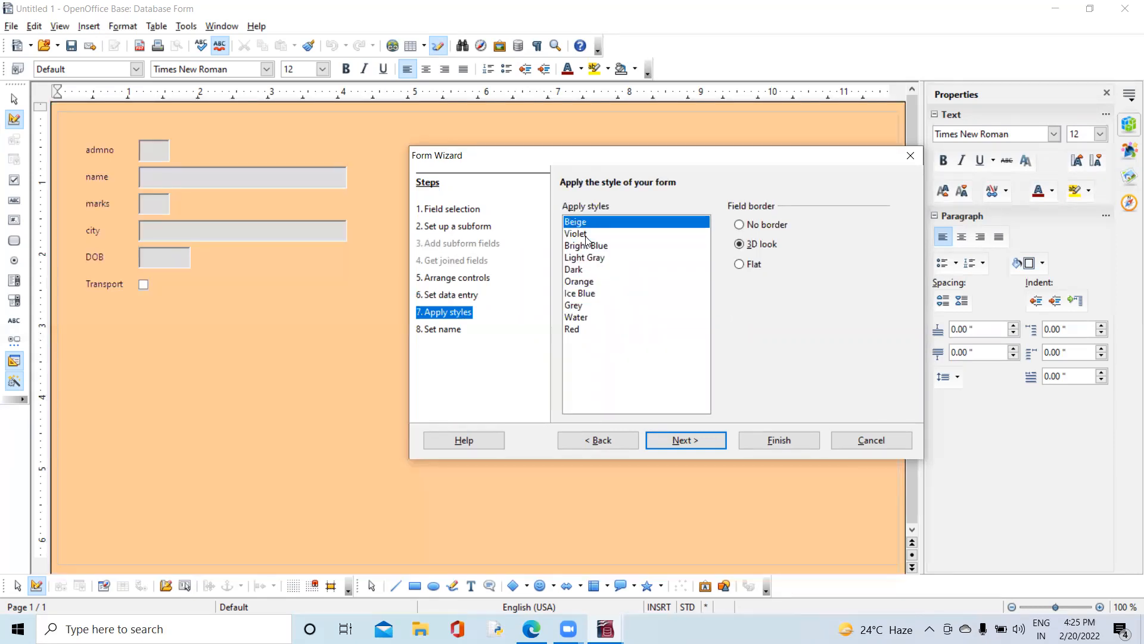
- Try the No border and Flat field borders on the form and return to 3D look
click(739, 225)
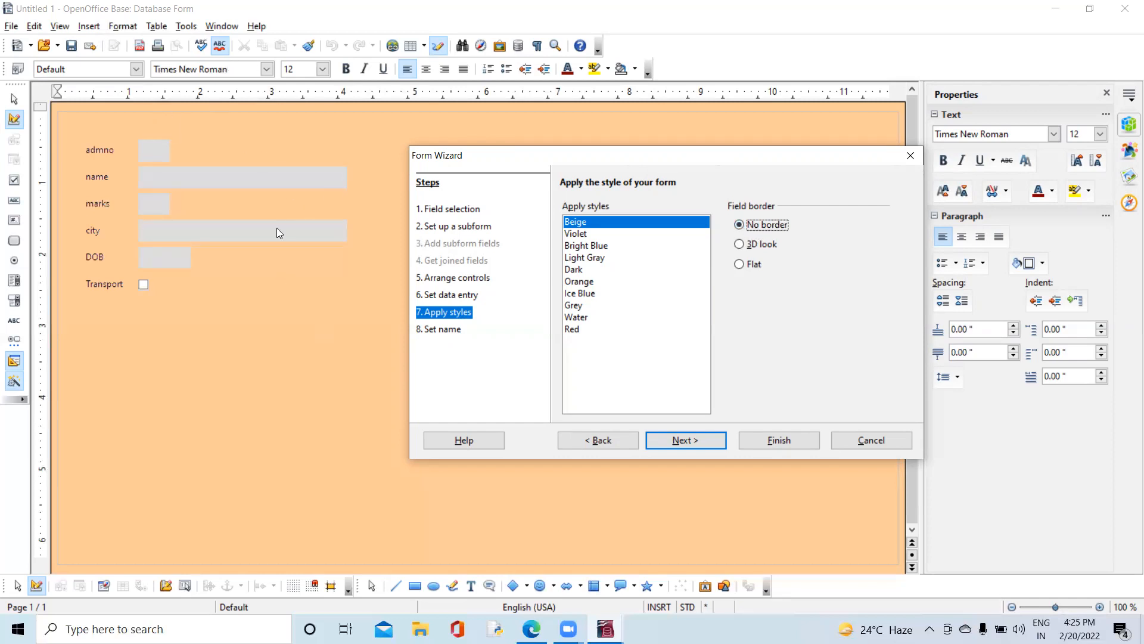
click(739, 244)
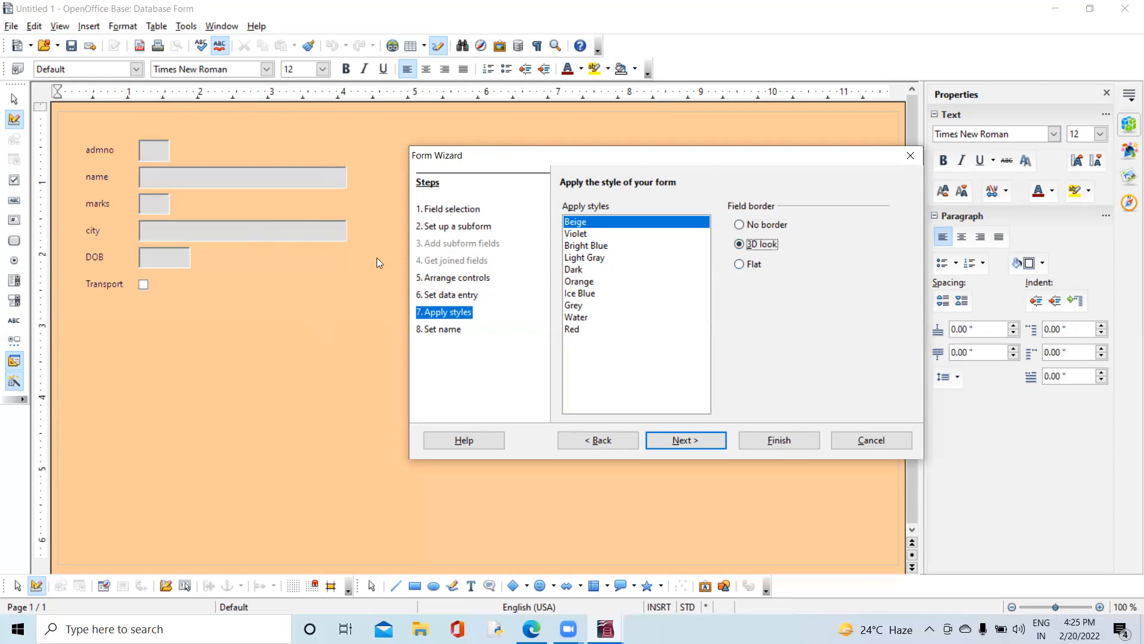
click(740, 265)
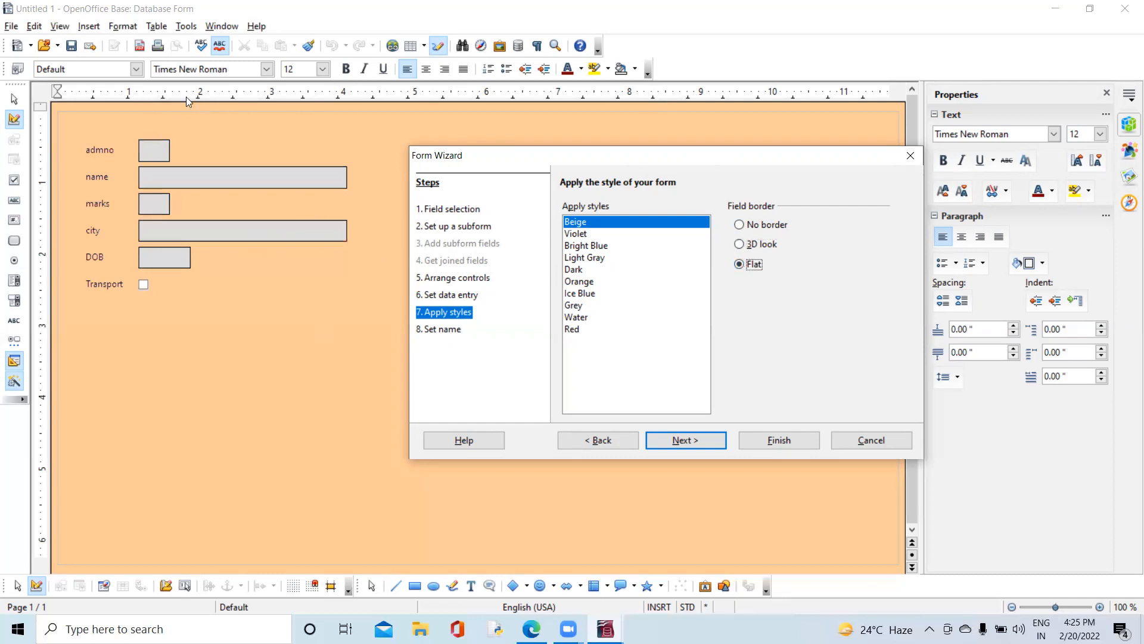
click(740, 245)
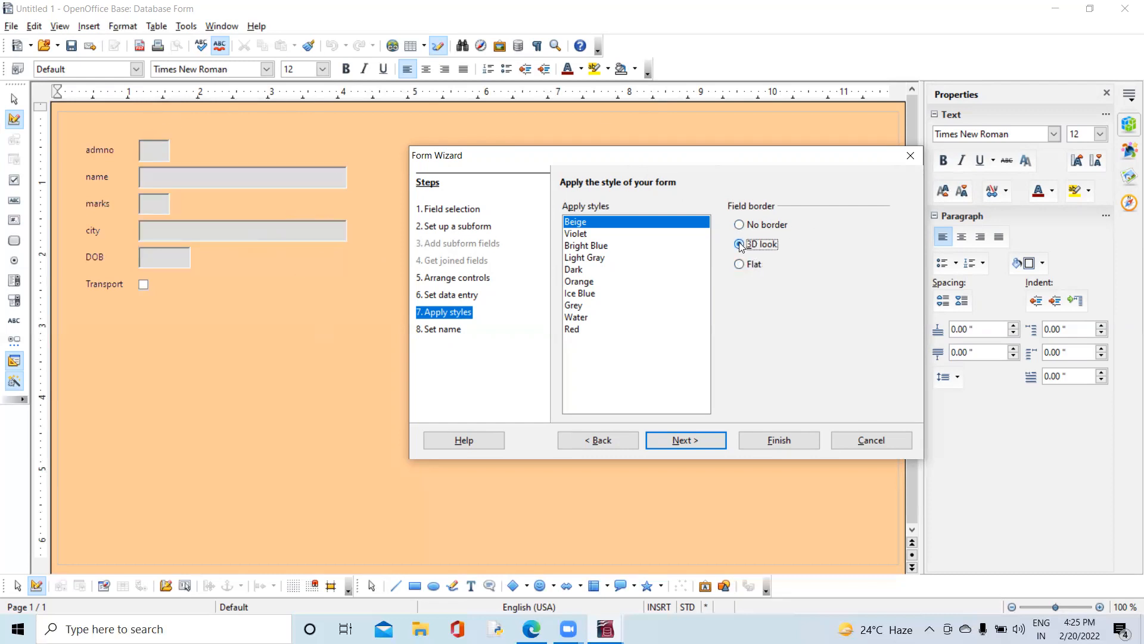
- Name the form Student_Form and finish the wizard with the option to work with the form
click(687, 441)
click(617, 223)
text(_Form)
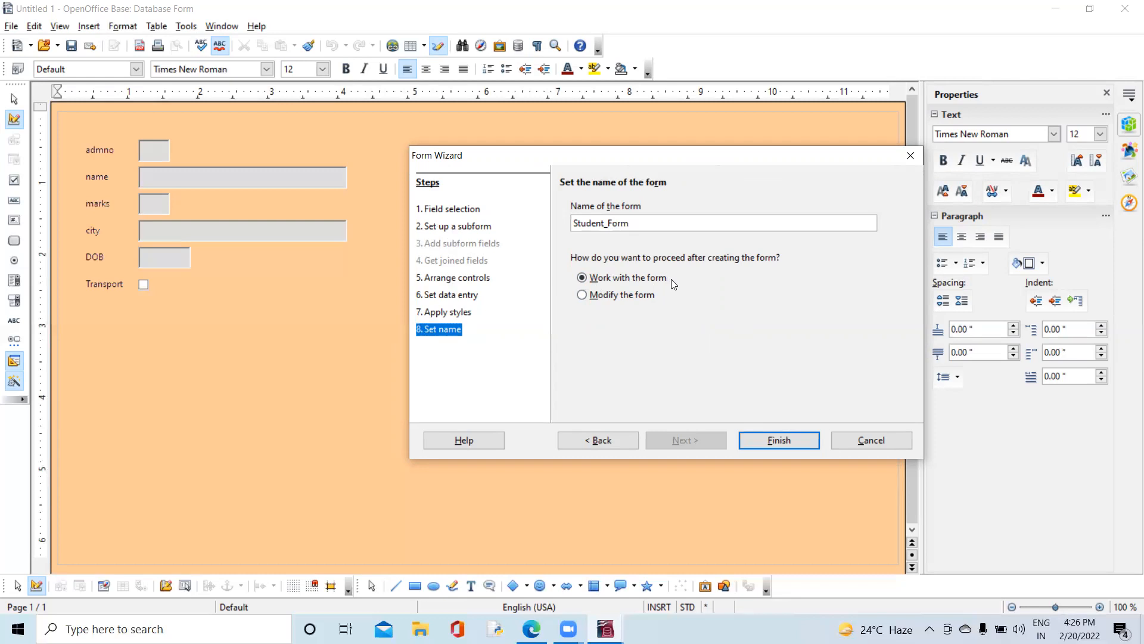
click(777, 440)
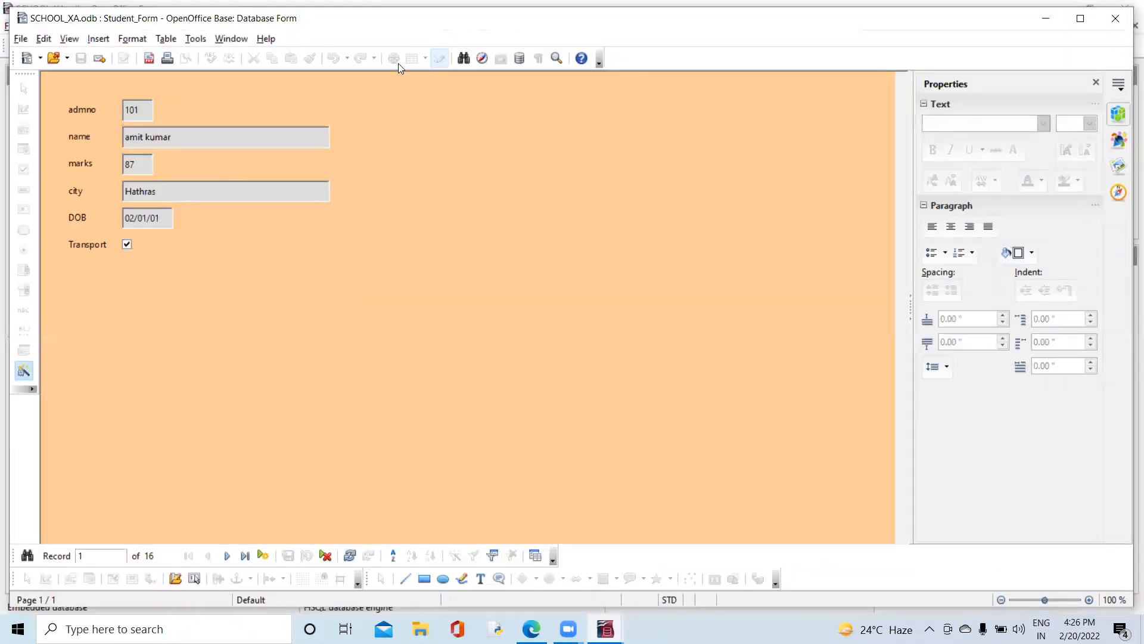
- Shrink the form window out of the way and open the Student table's data from the database window
double_click(388, 28)
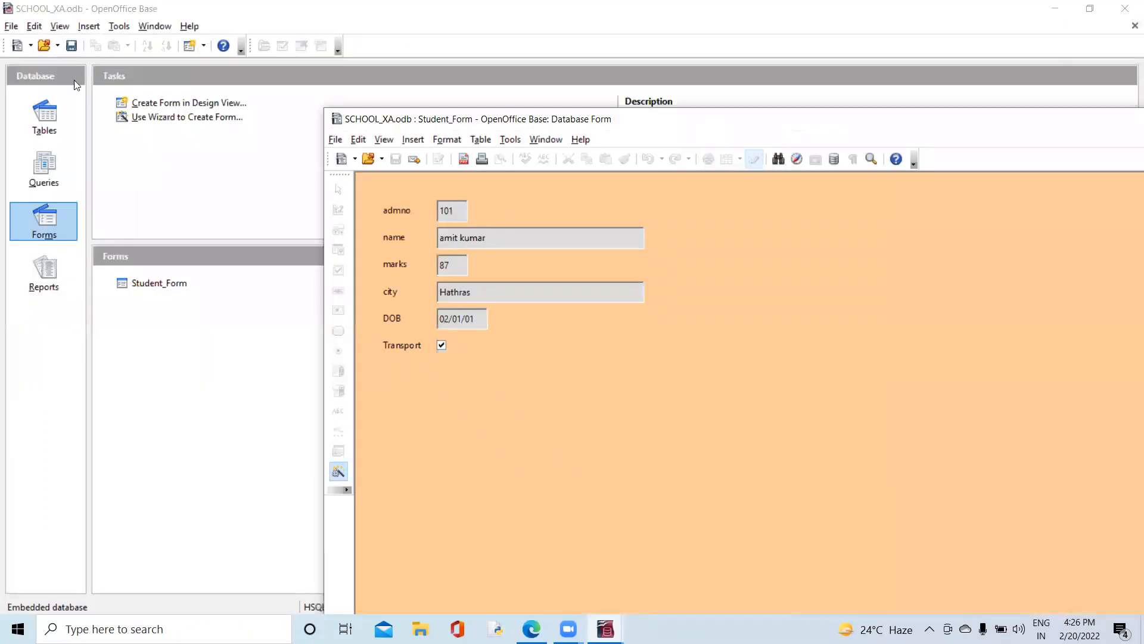
click(39, 117)
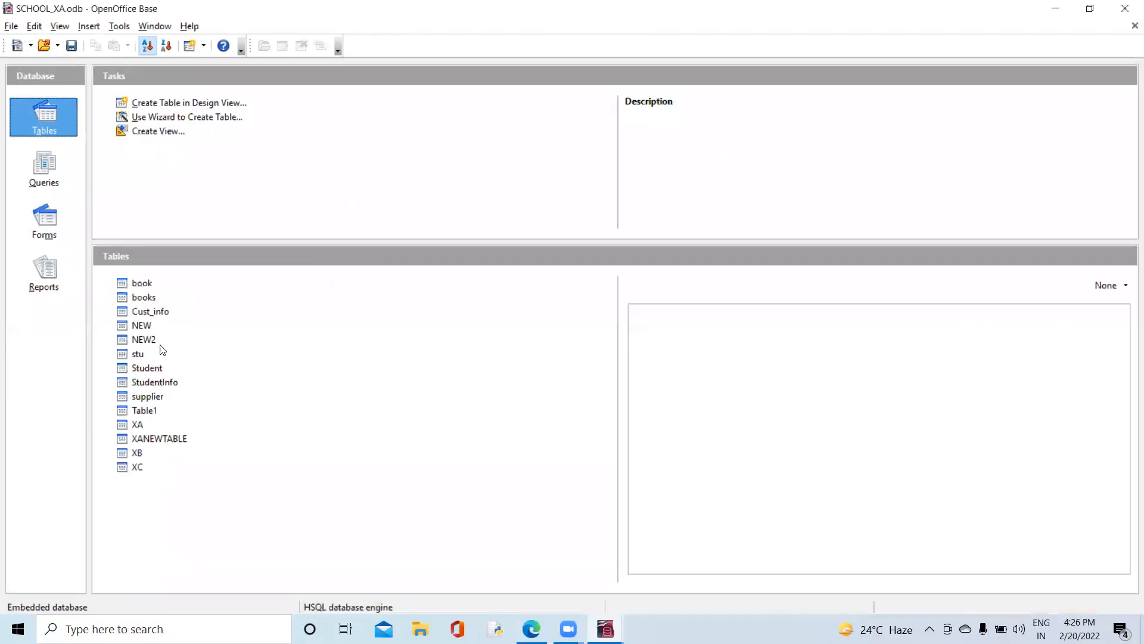
double_click(154, 372)
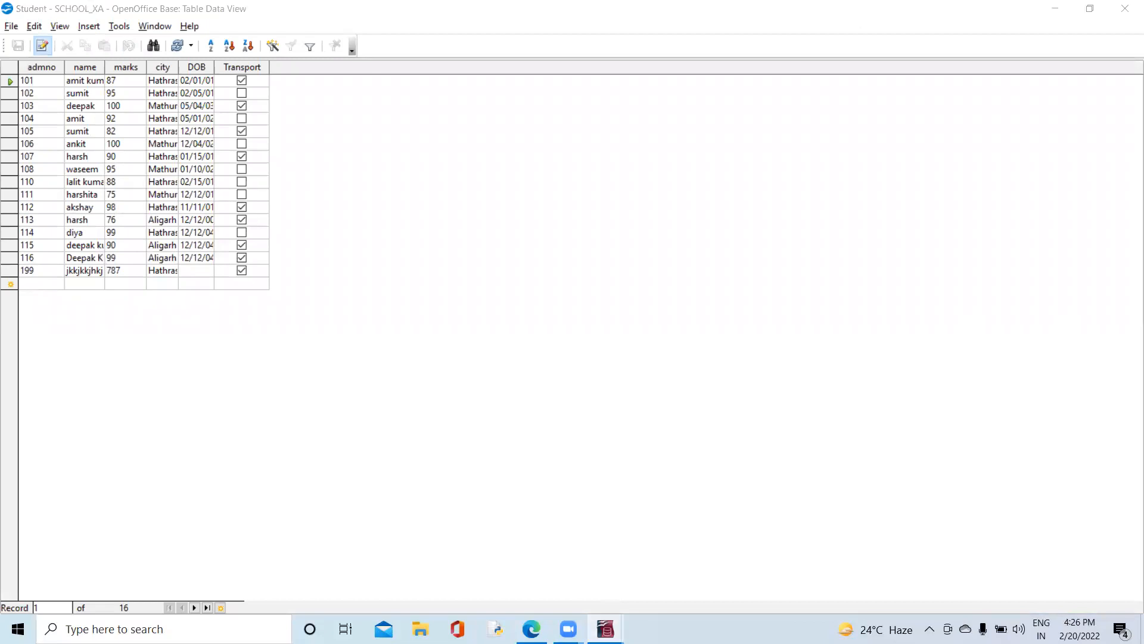
- Bring the Student_Form window to the front and position it beside the Student table's data with its record navigation showing
mouse_move(606, 629)
click(611, 587)
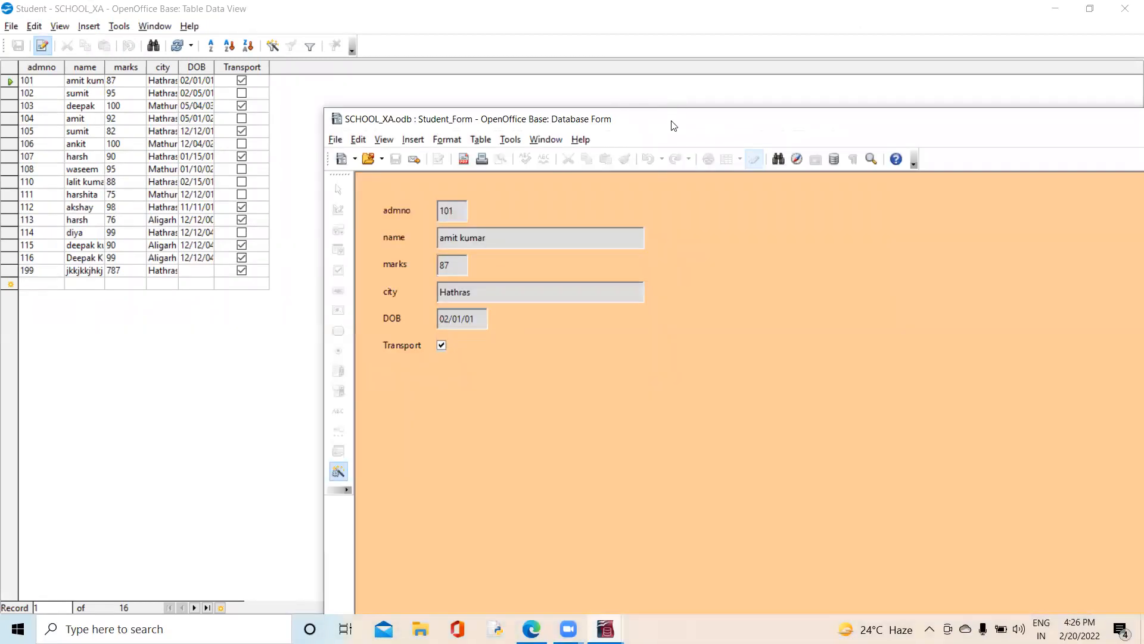
drag(673, 125, 644, 22)
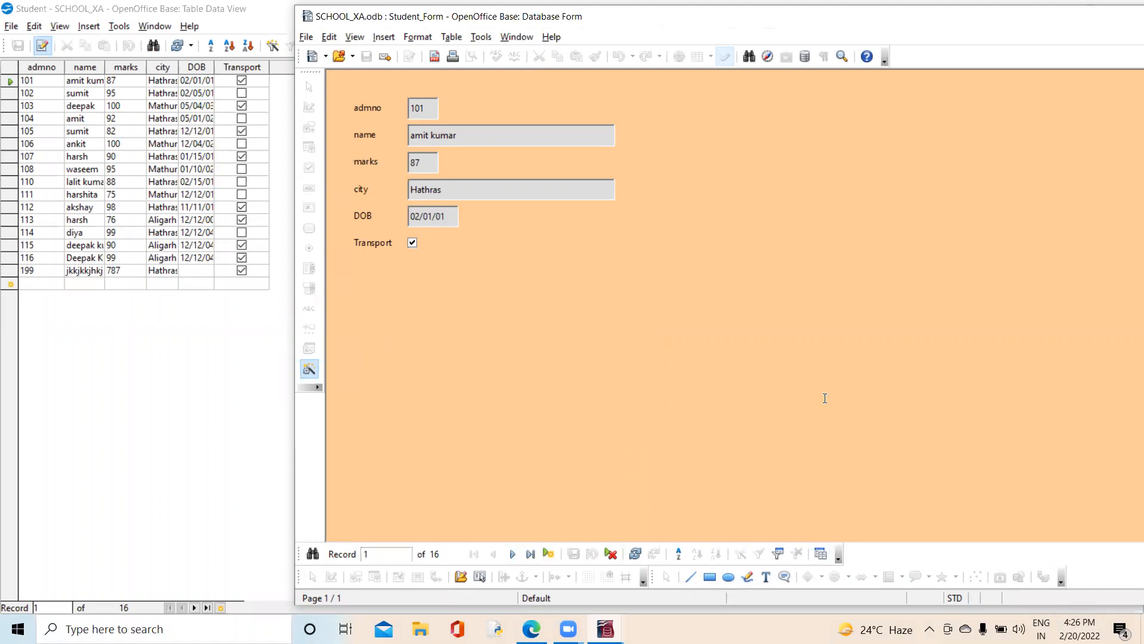
click(176, 338)
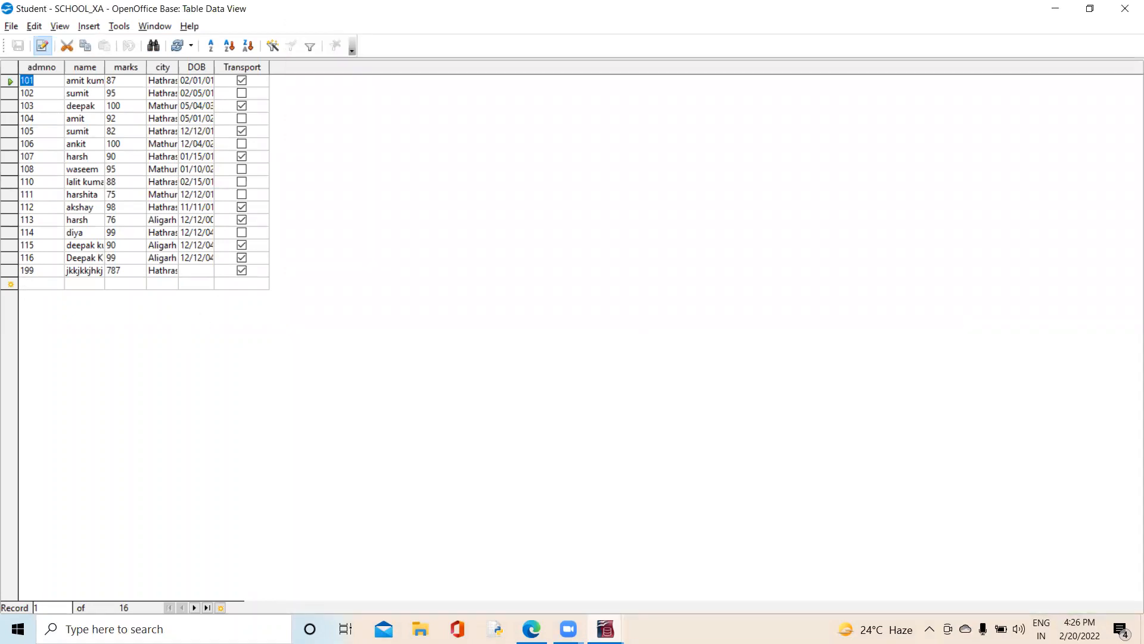
click(580, 540)
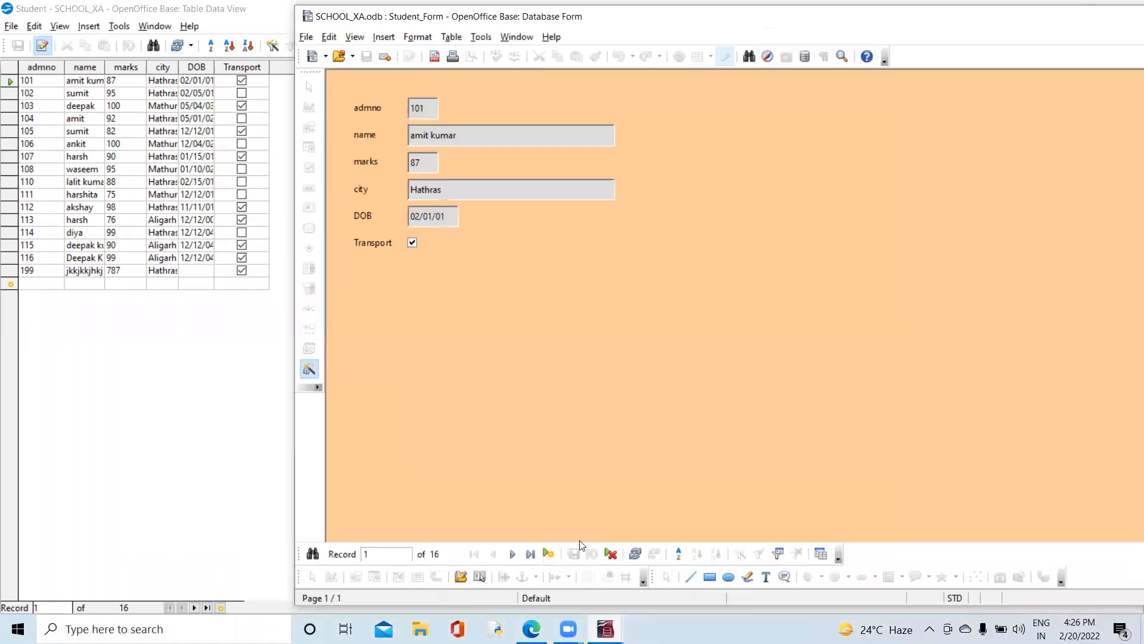
- Step forward through the Student_Form records one by one from the first to the sixth
click(512, 554)
click(512, 554)
click(513, 554)
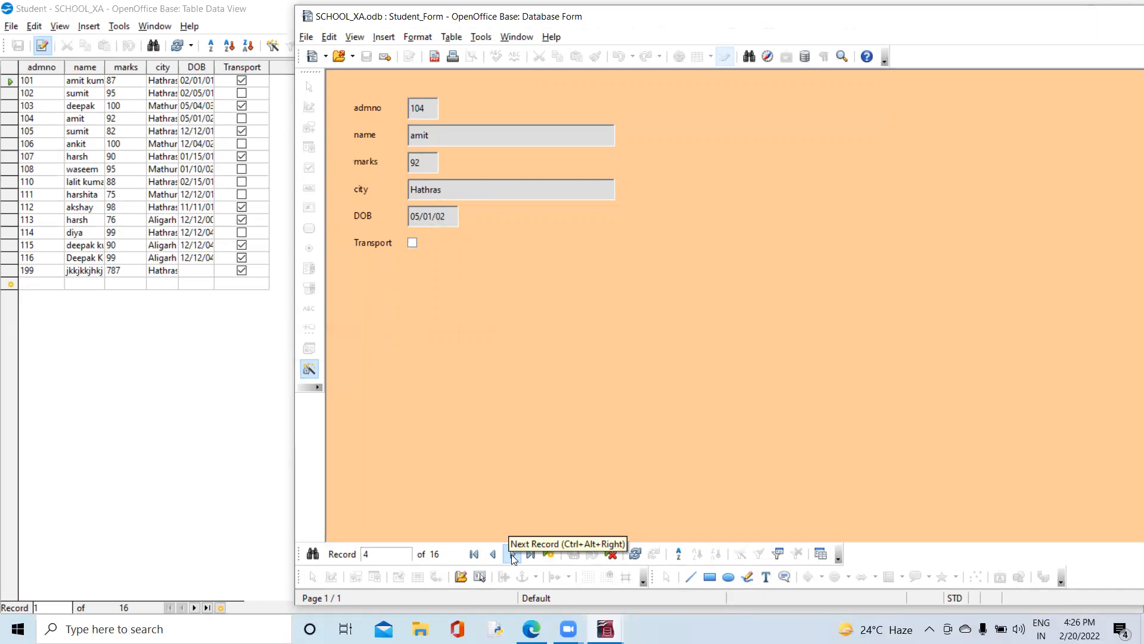
click(512, 554)
click(512, 554)
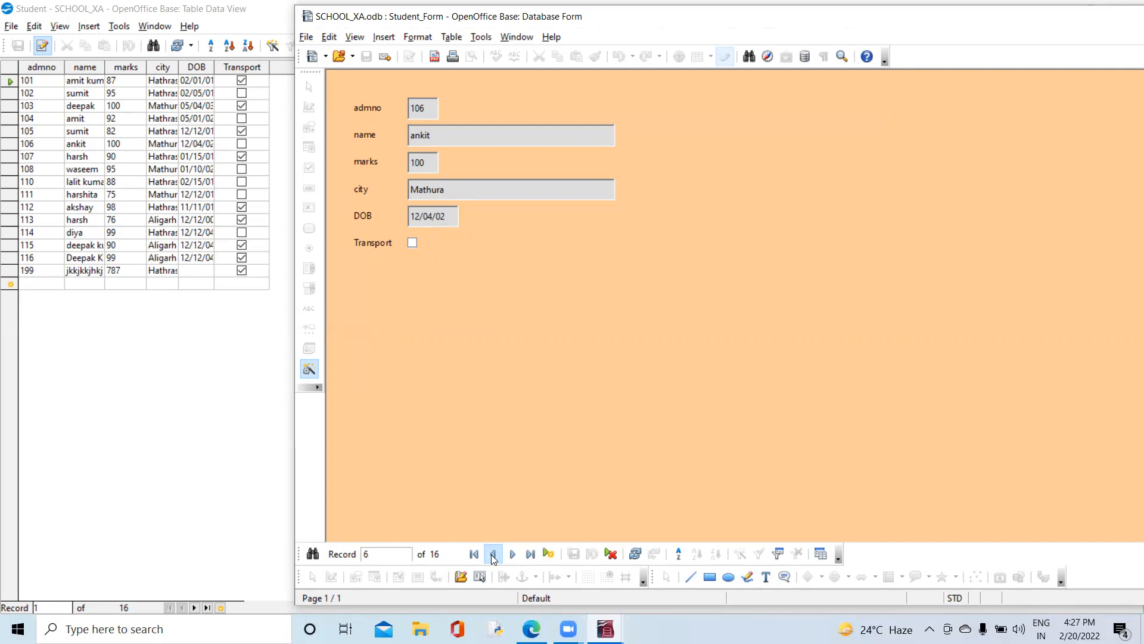
- Step back through the form's records and return to the first record
click(493, 555)
click(493, 555)
click(494, 555)
click(494, 555)
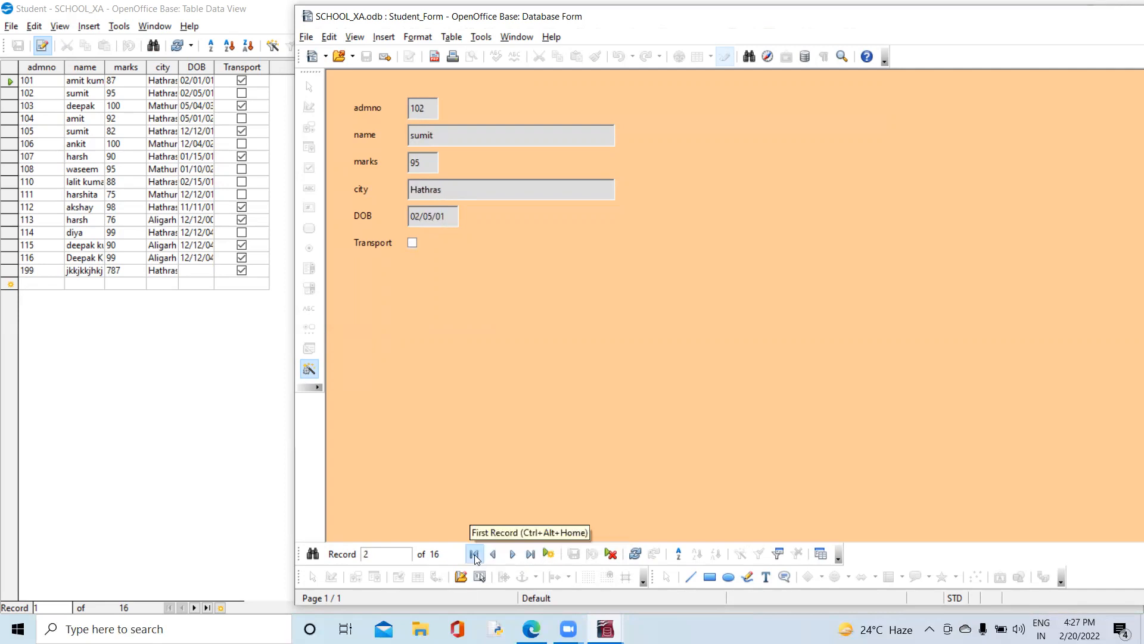
click(475, 554)
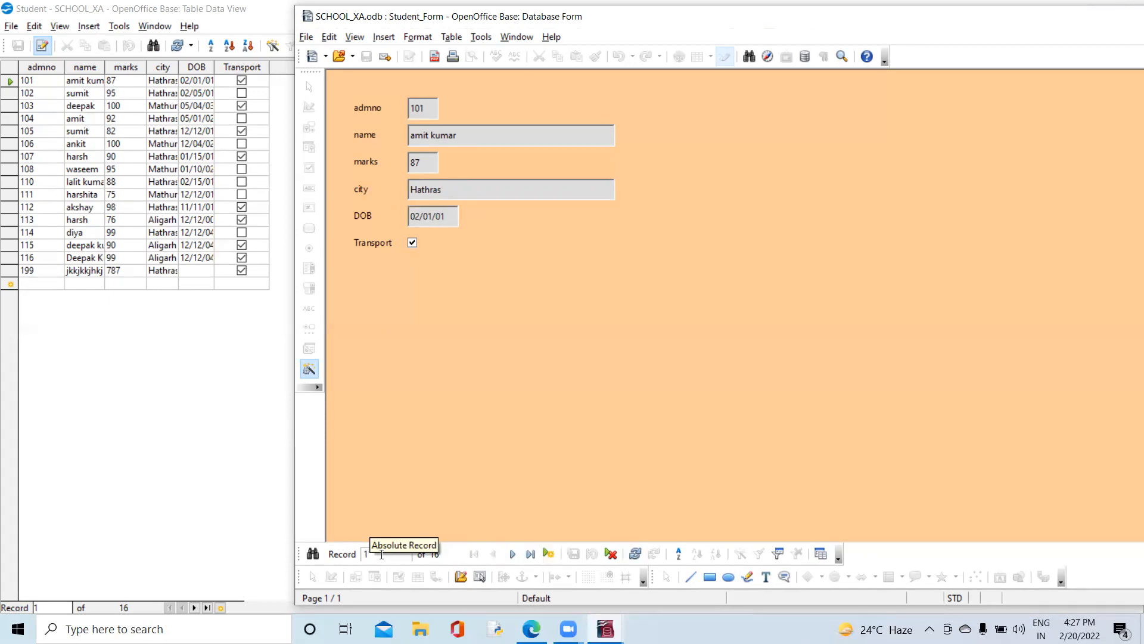
- Jump directly to records 5, 10 and 7 in the form by entering their record numbers
key(BackSpace)
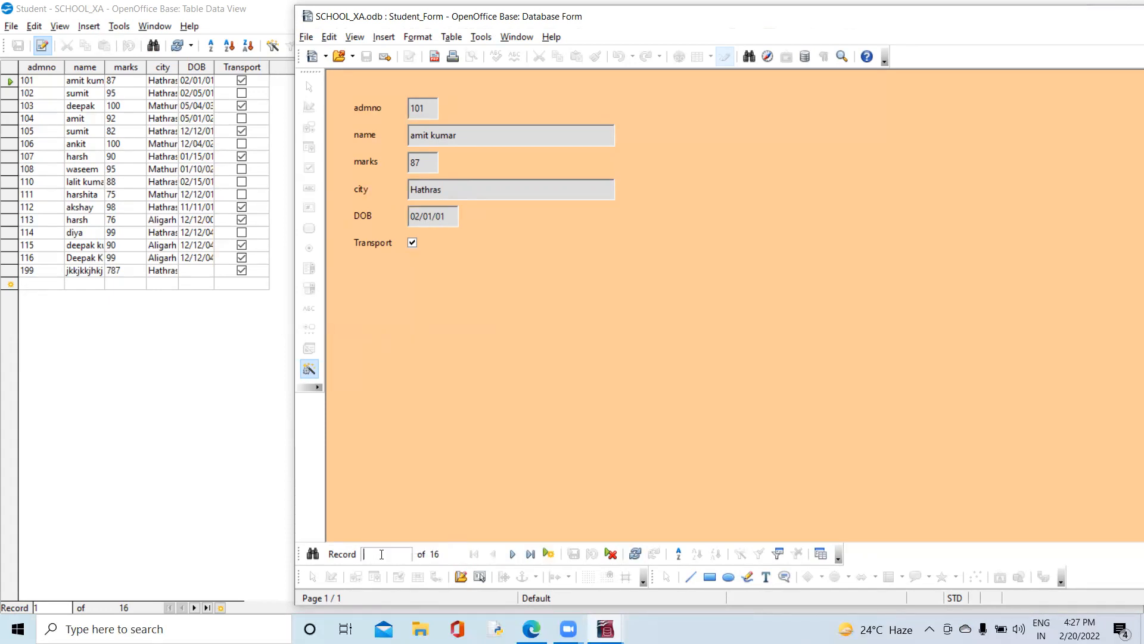
text(5)
key(Return)
key(BackSpace)
text(10)
key(Return)
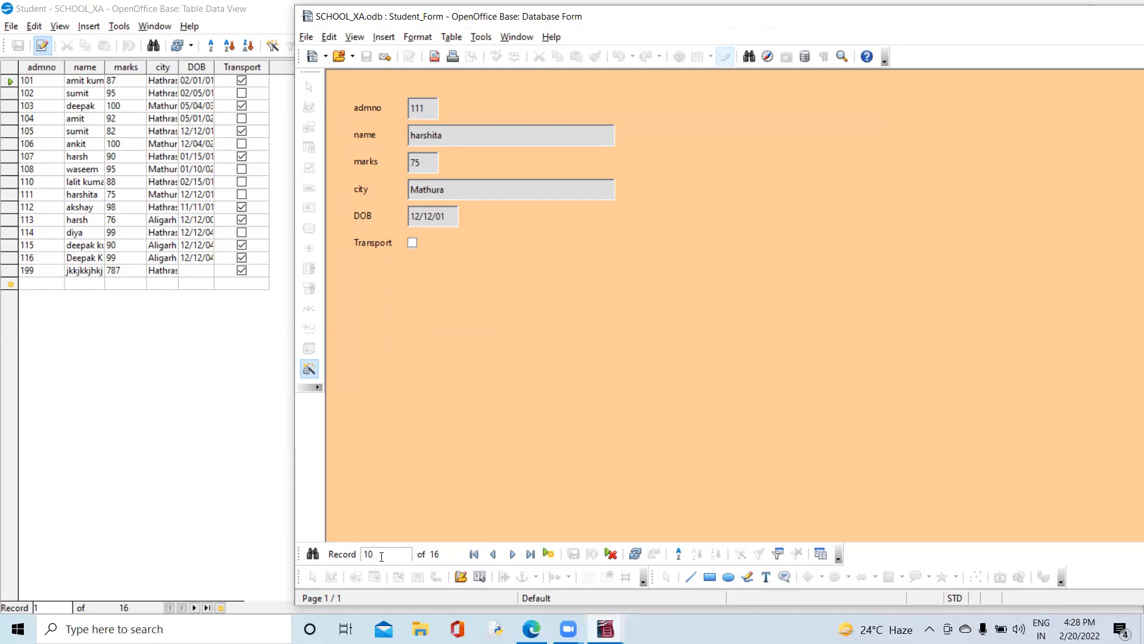
key(BackSpace)
key(BackSpace)
text(7)
key(Return)
- Maximize and close the Student_Form window, and close the Student table's data view
drag(999, 27, 946, 29)
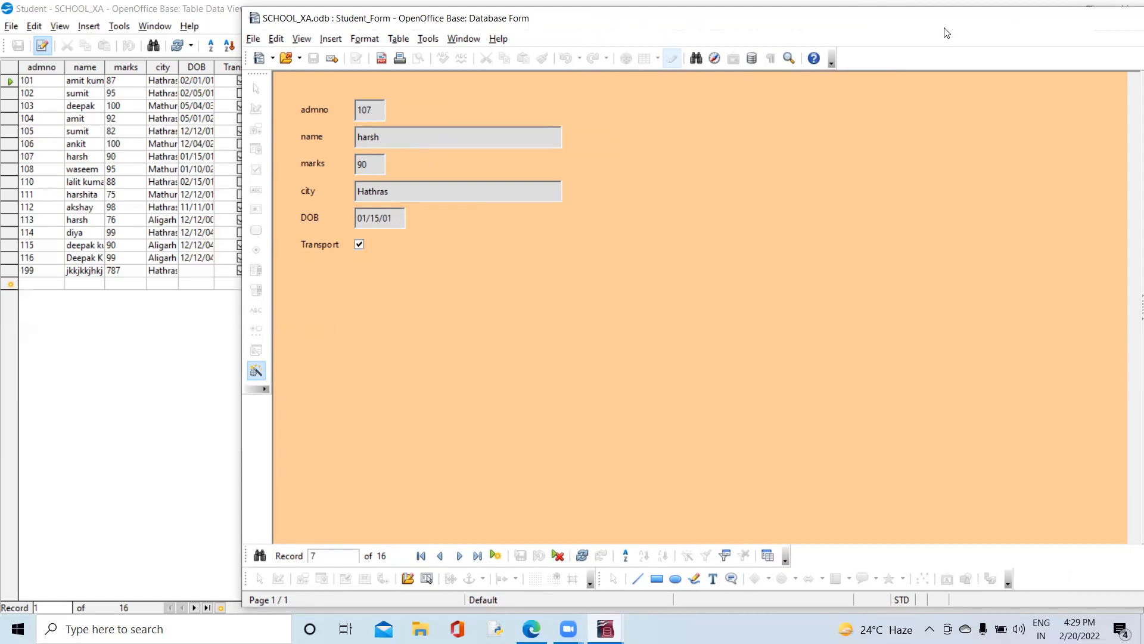
double_click(715, 16)
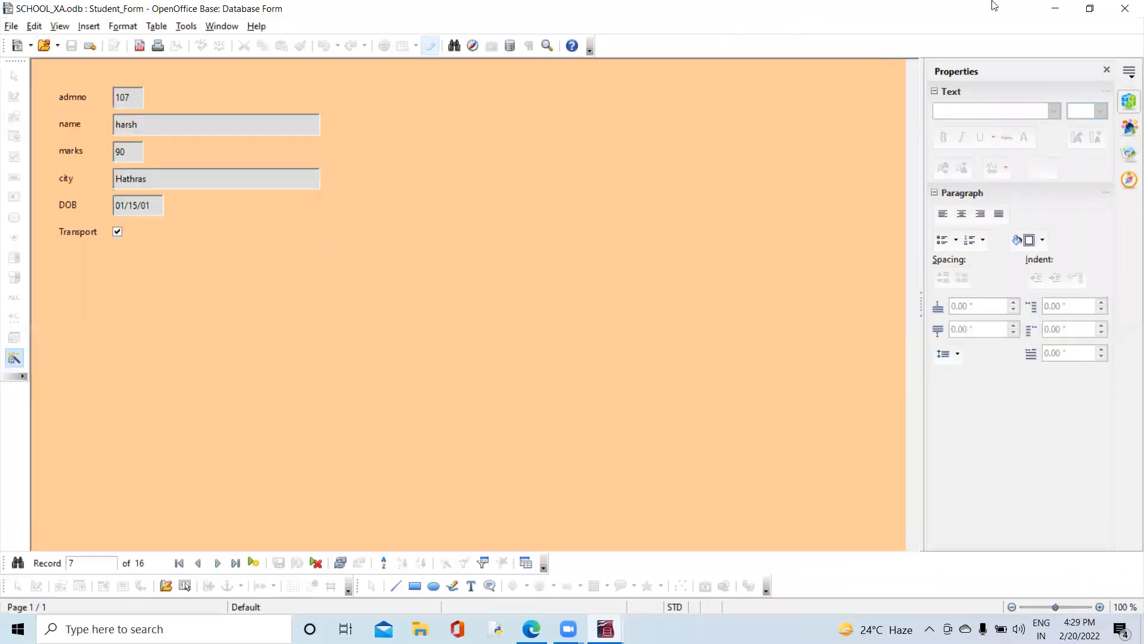
click(1125, 10)
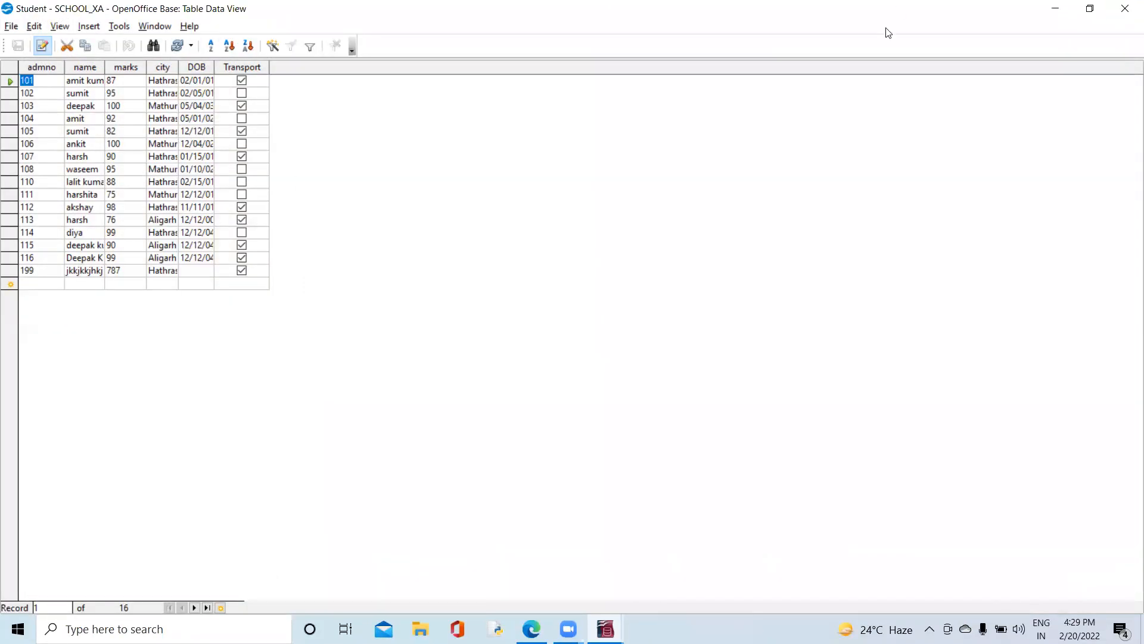
click(1125, 8)
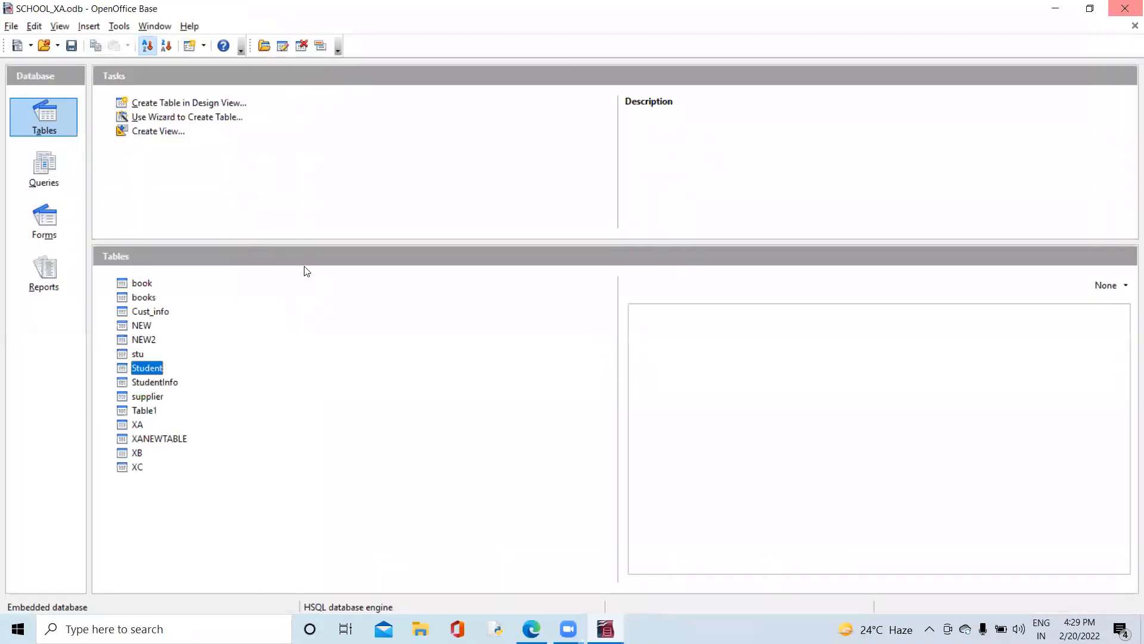
- Open Student_Form for editing from the database's list of forms
click(53, 218)
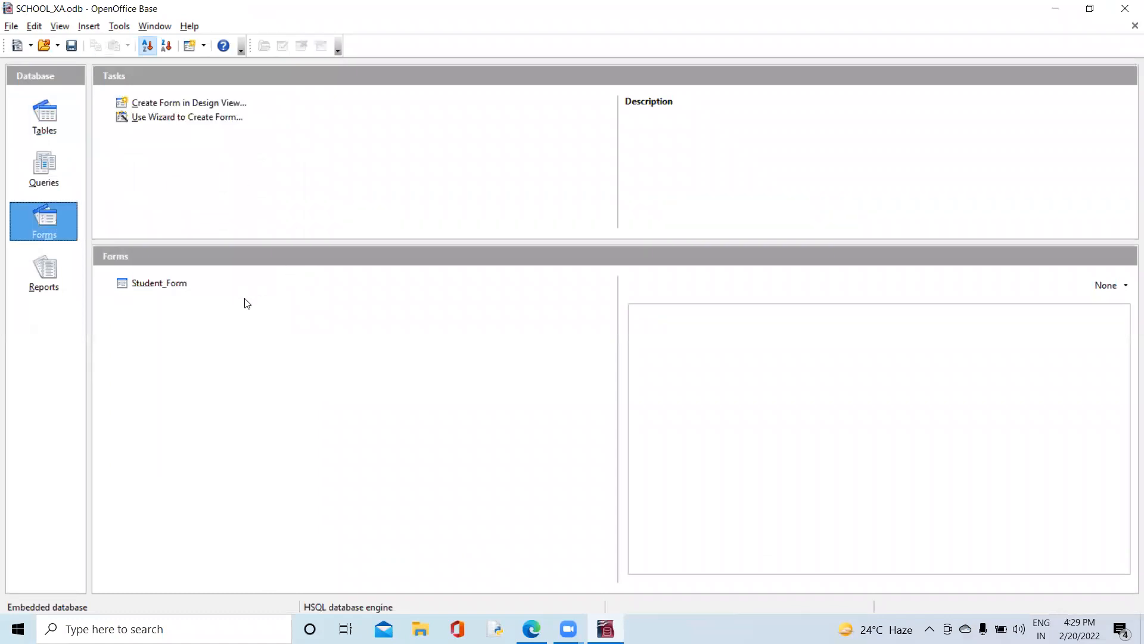
click(165, 284)
right_click(165, 285)
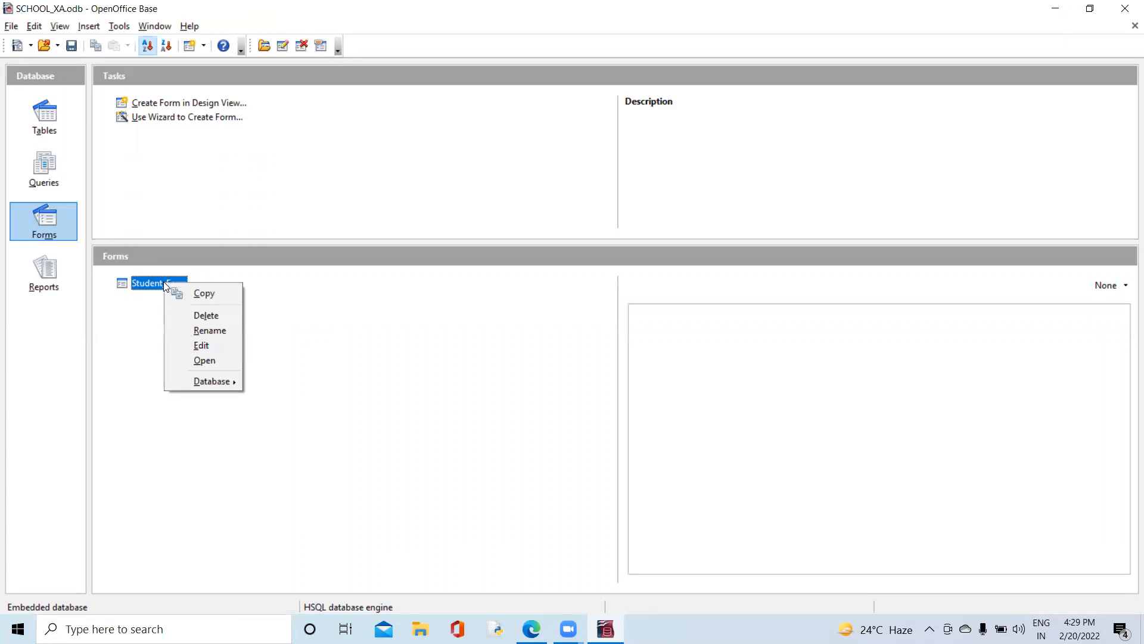
click(214, 347)
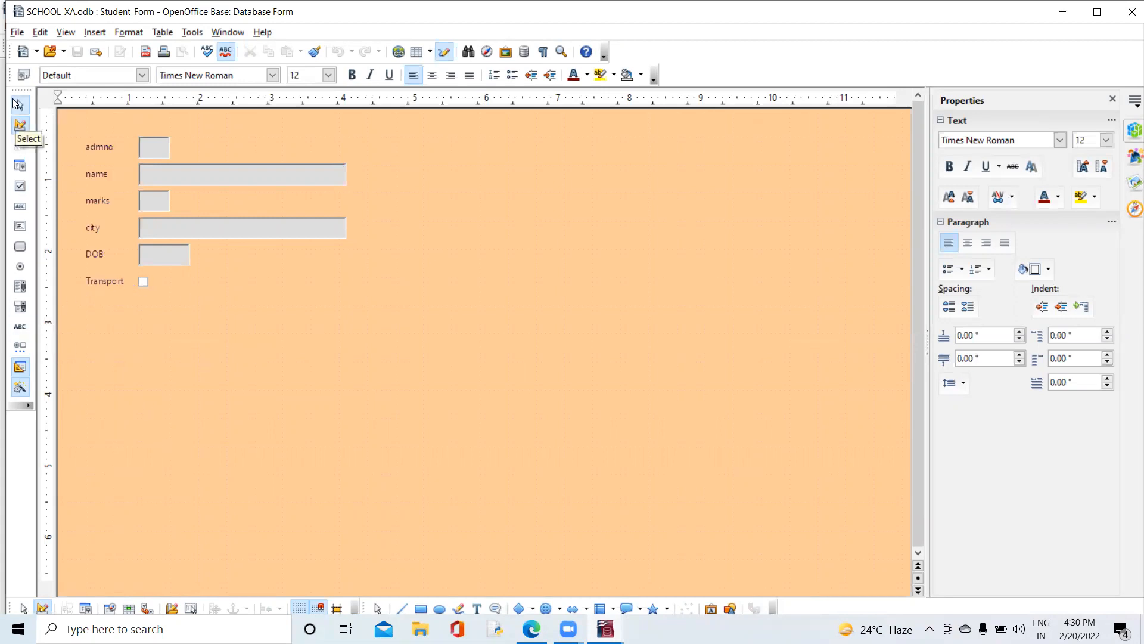
- Draw a label field about 3.02" by 0.46" at the form's top centre and set its label text to Student Data
click(20, 329)
drag(371, 113, 588, 146)
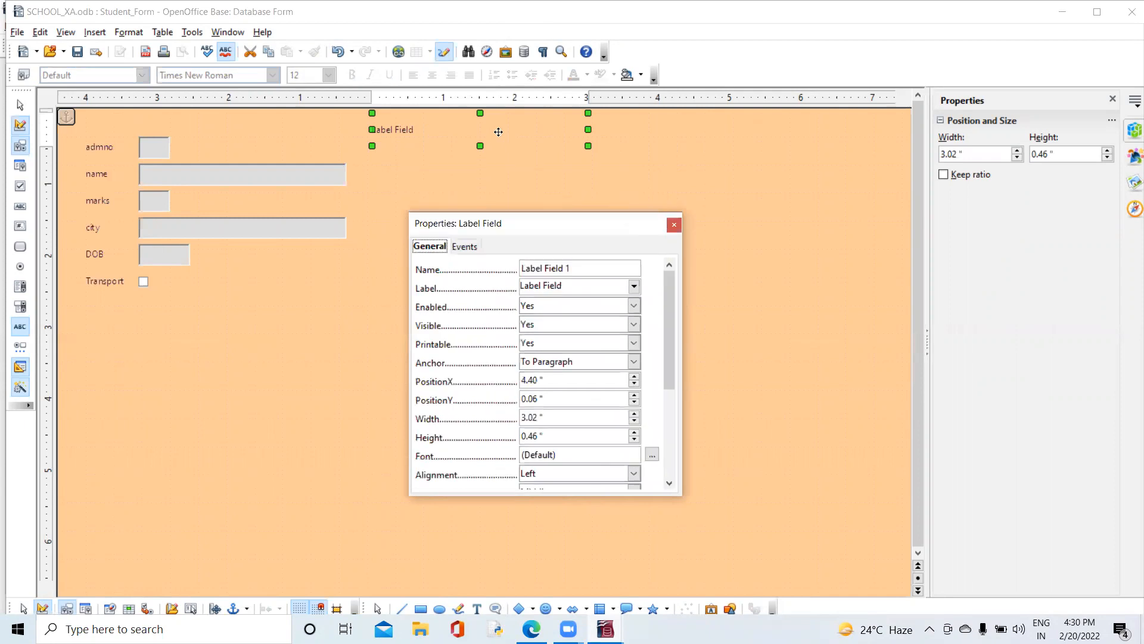
click(572, 286)
key(BackSpace)
key(BackSpace)
key(BackSpace)
key(BackSpace)
key(BackSpace)
key(BackSpace)
key(BackSpace)
key(BackSpace)
key(BackSpace)
key(BackSpace)
key(BackSpace)
text(St)
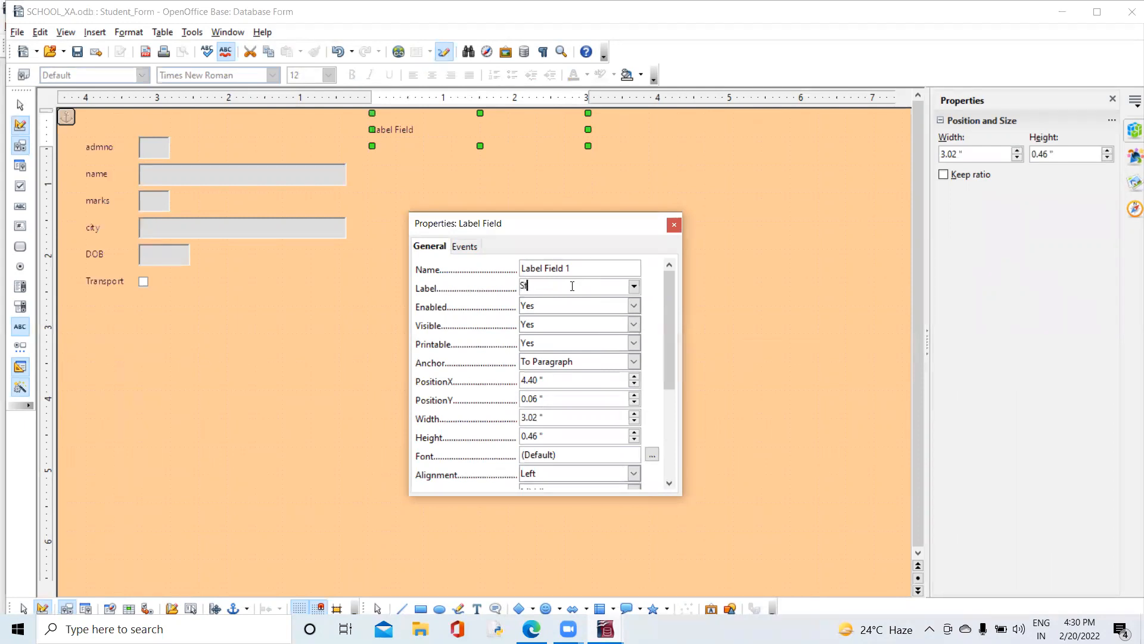
text(udent Data)
click(592, 306)
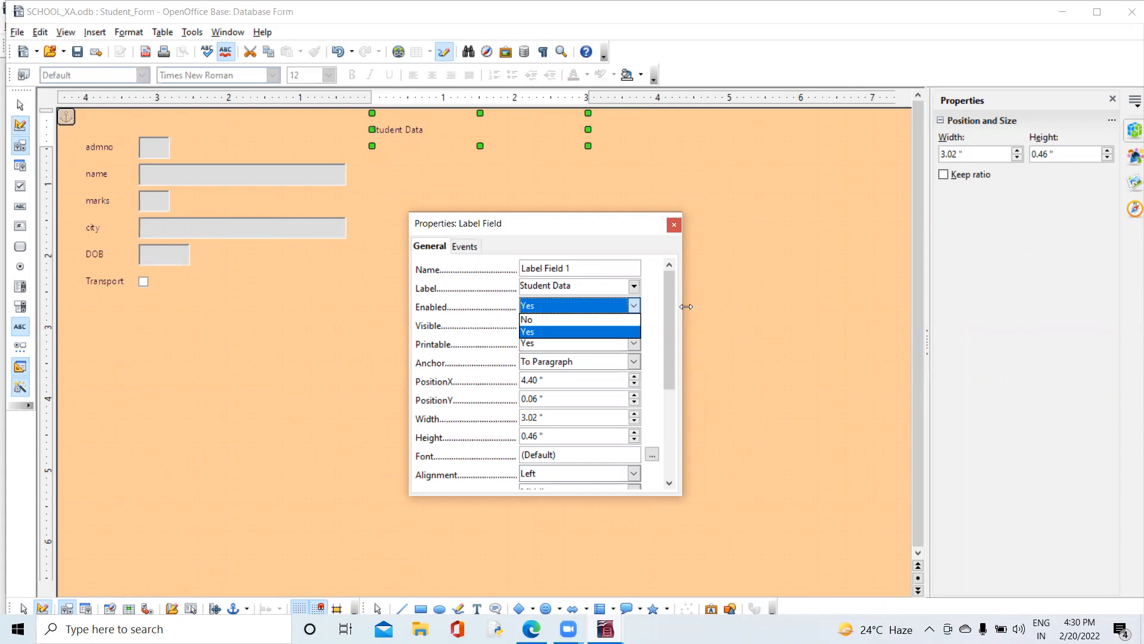
click(655, 308)
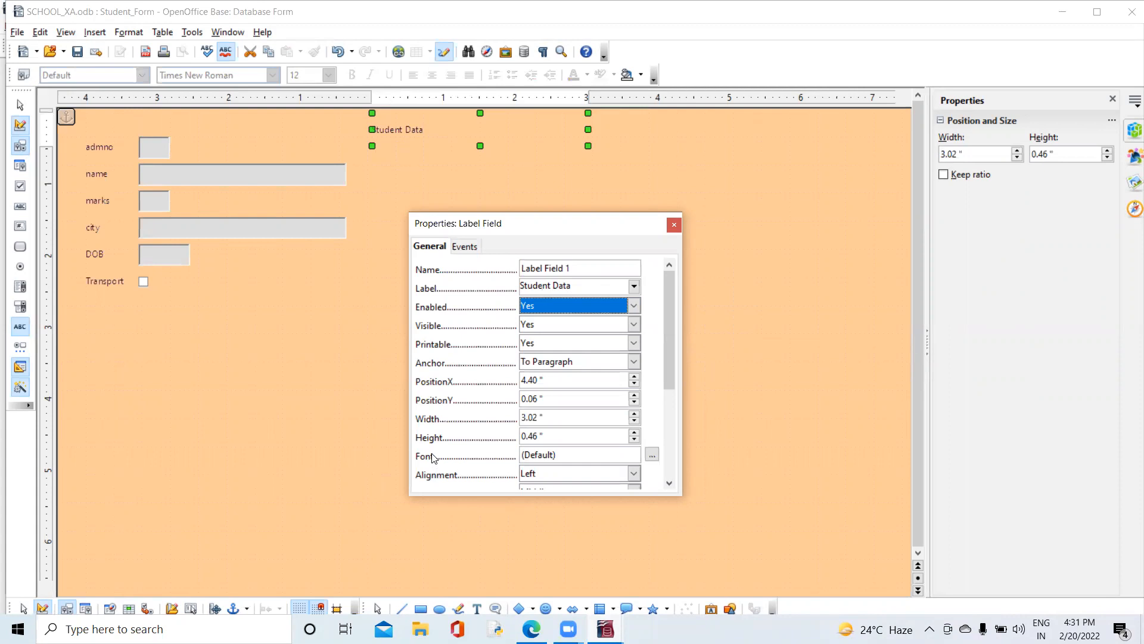
- Set the Student Data label's font to Arial, Bold, size 28
click(652, 456)
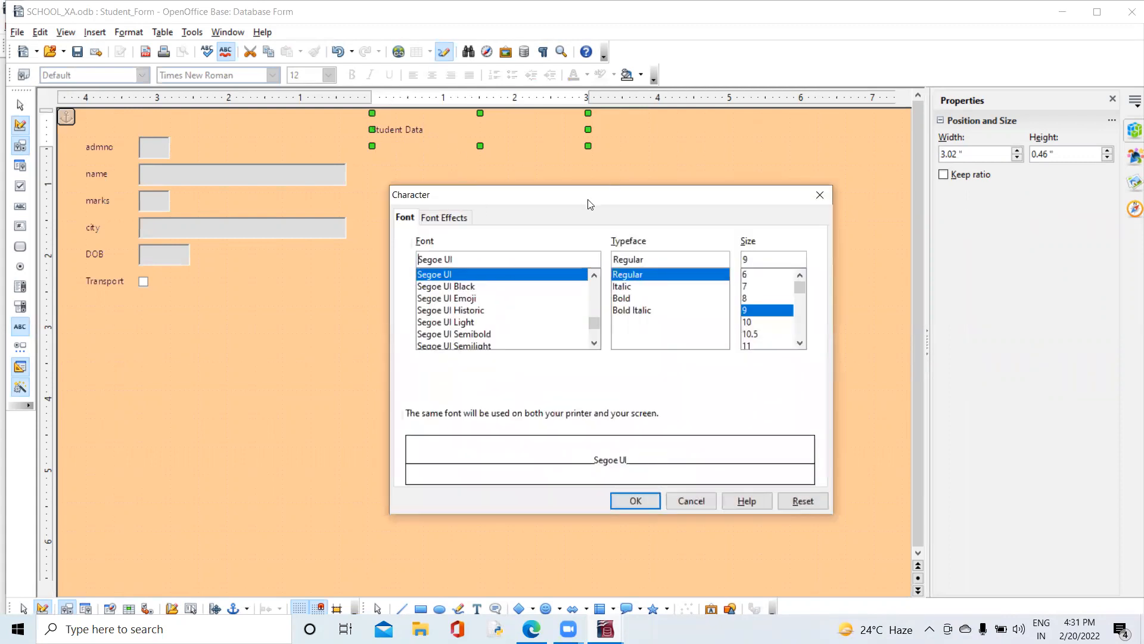
drag(587, 200, 622, 189)
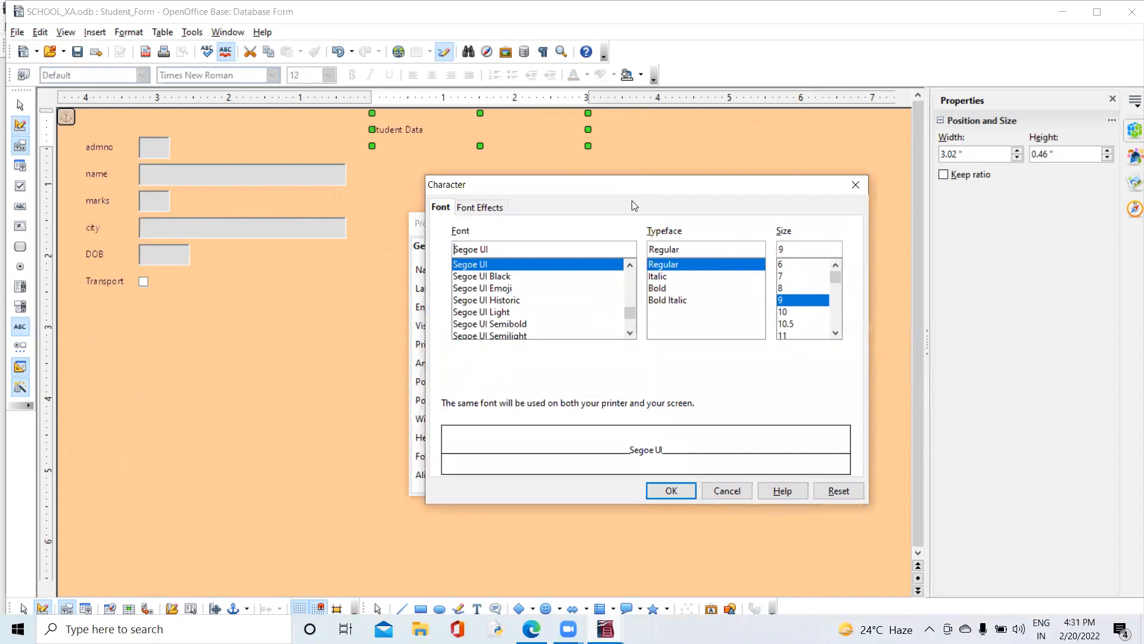
drag(631, 309, 630, 273)
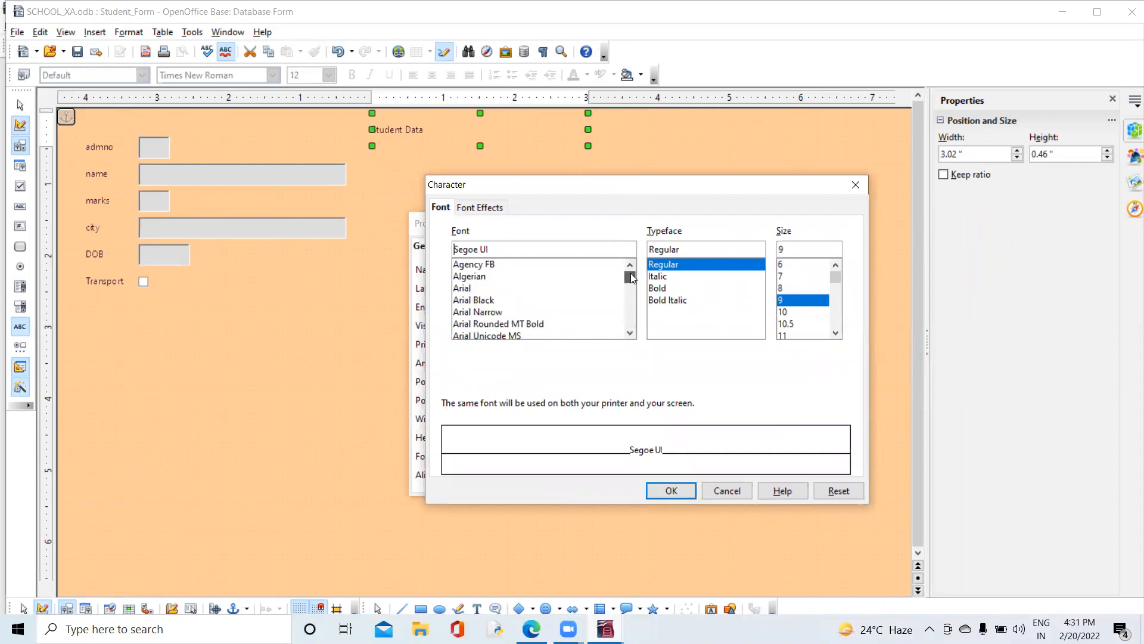
click(471, 288)
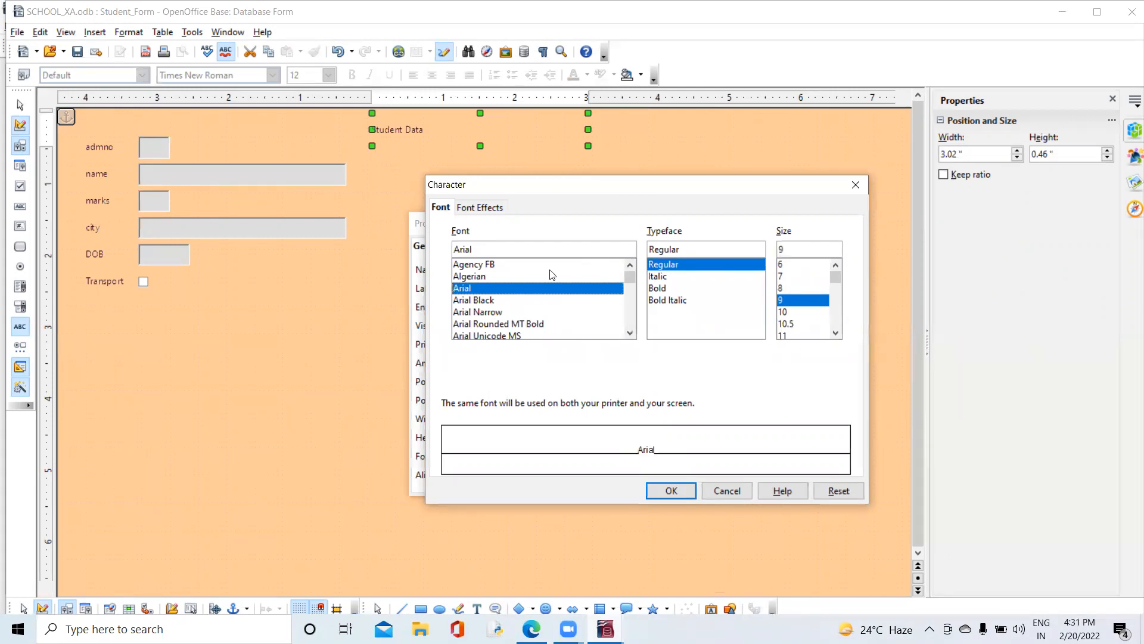
click(665, 290)
click(835, 332)
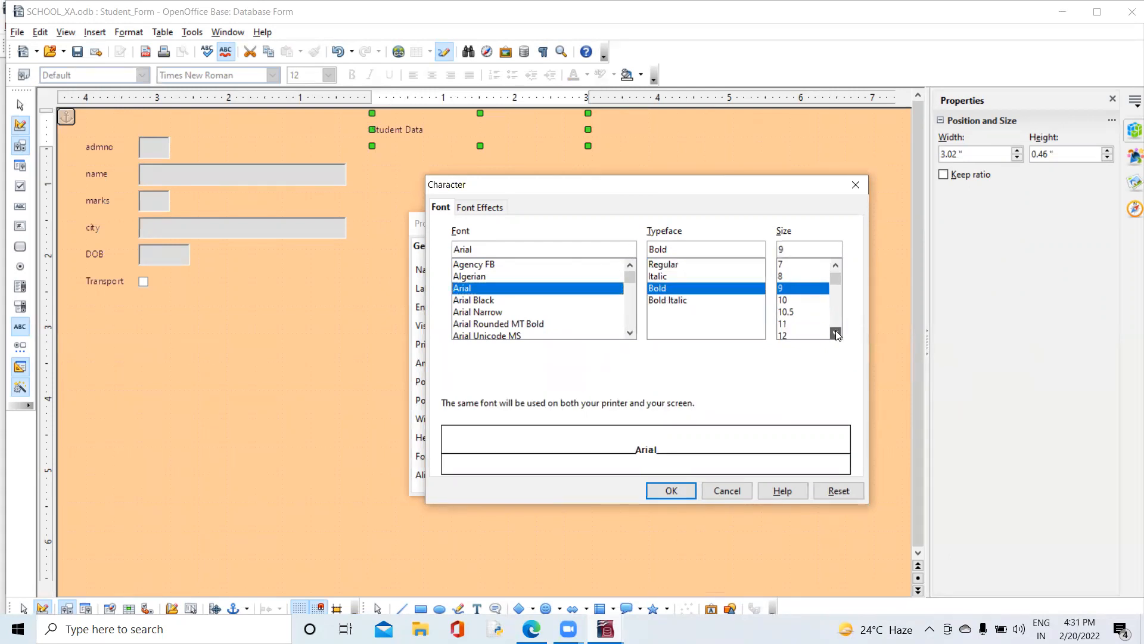
click(791, 335)
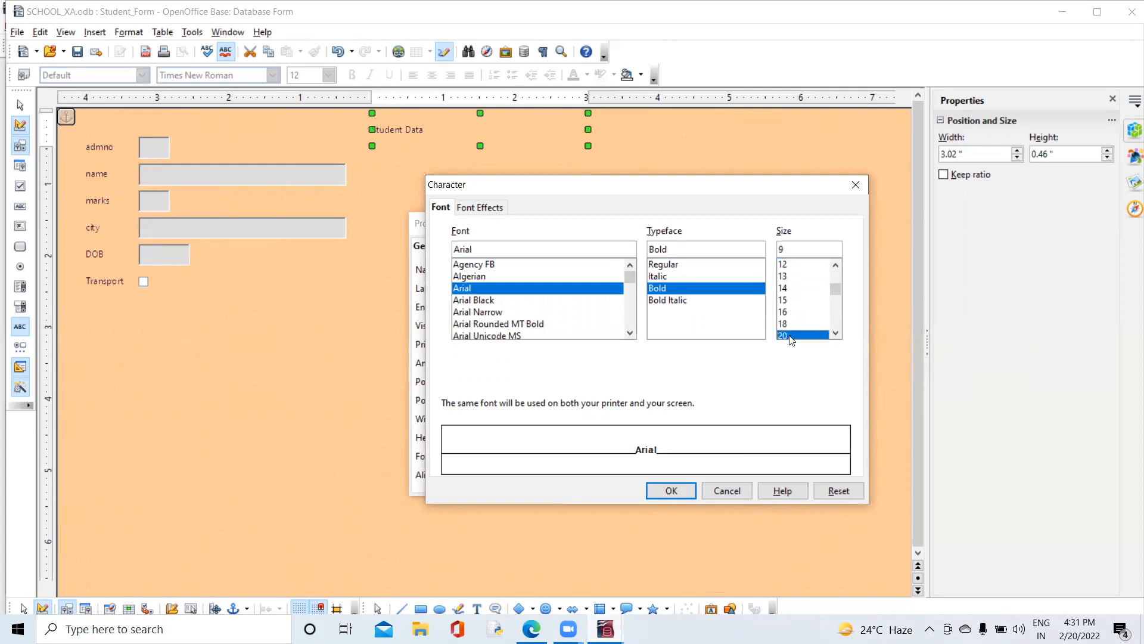
click(835, 333)
click(836, 332)
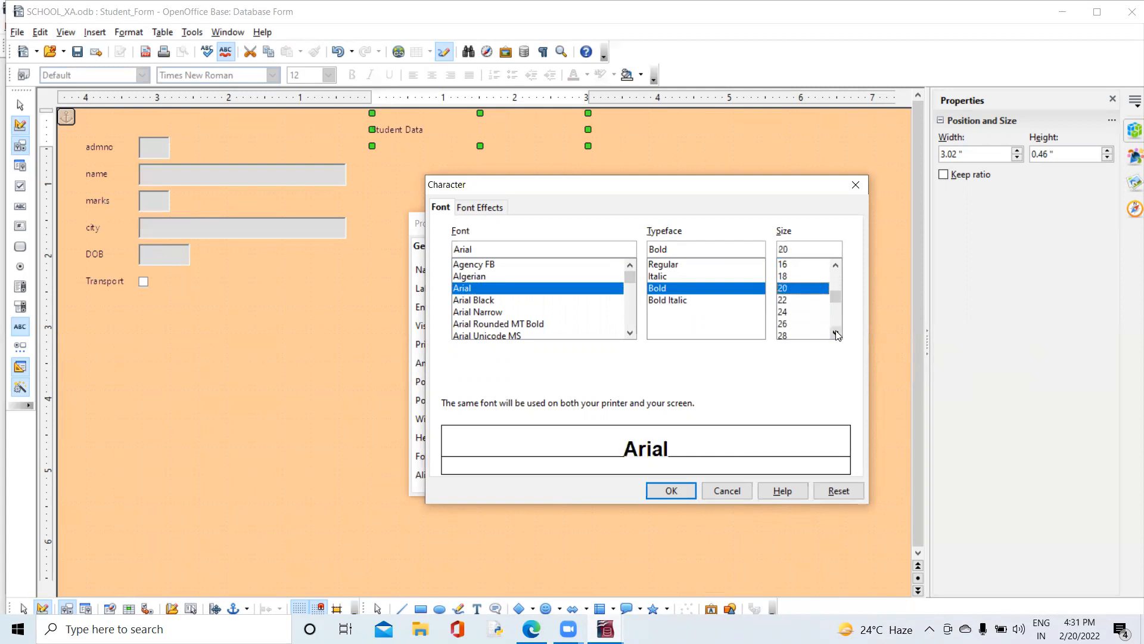
click(786, 336)
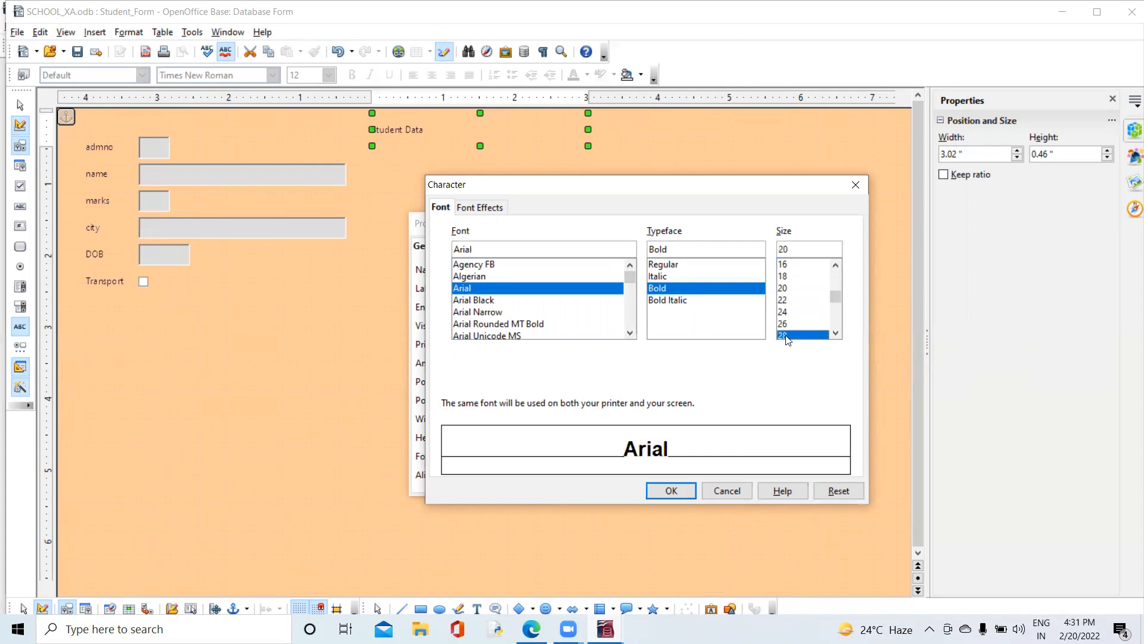
- Set the Student Data label's font color to Red
click(484, 209)
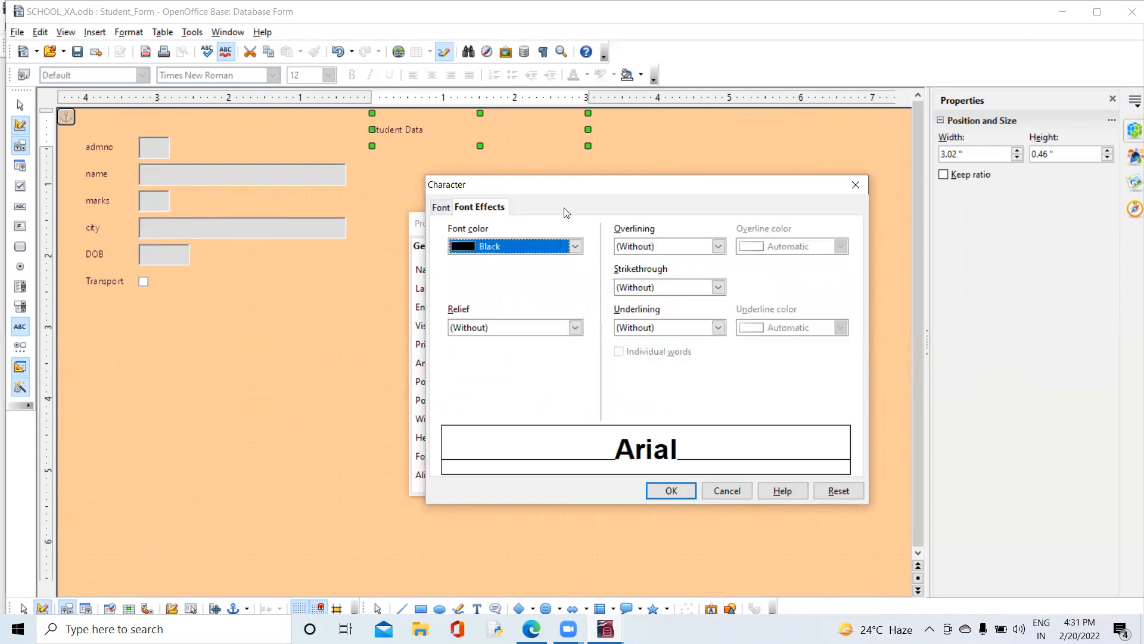
click(576, 246)
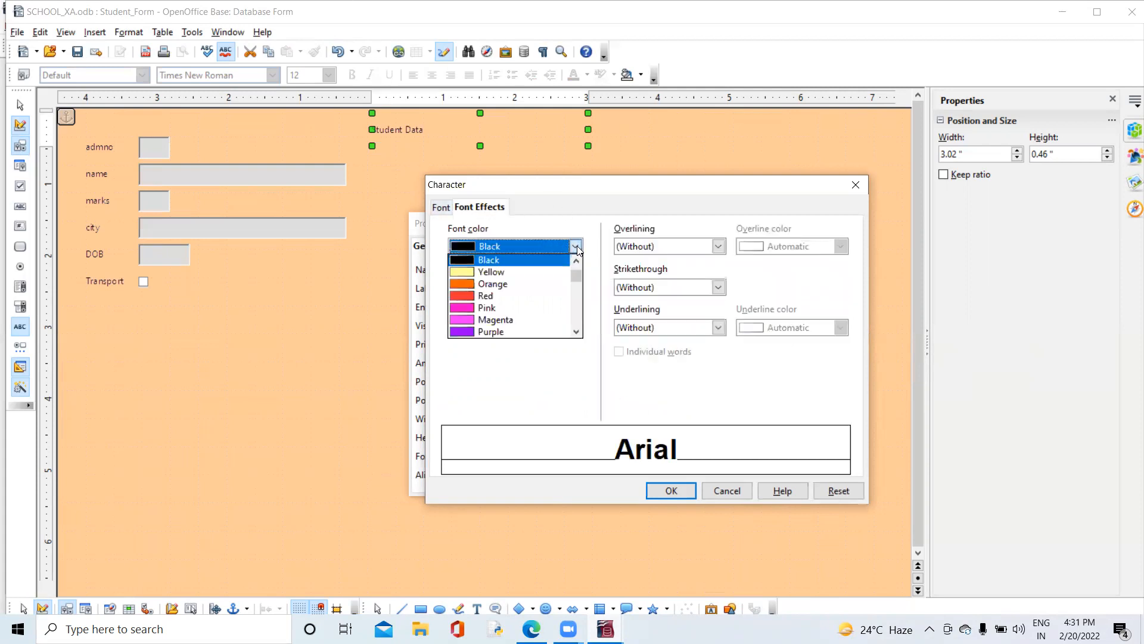
click(487, 298)
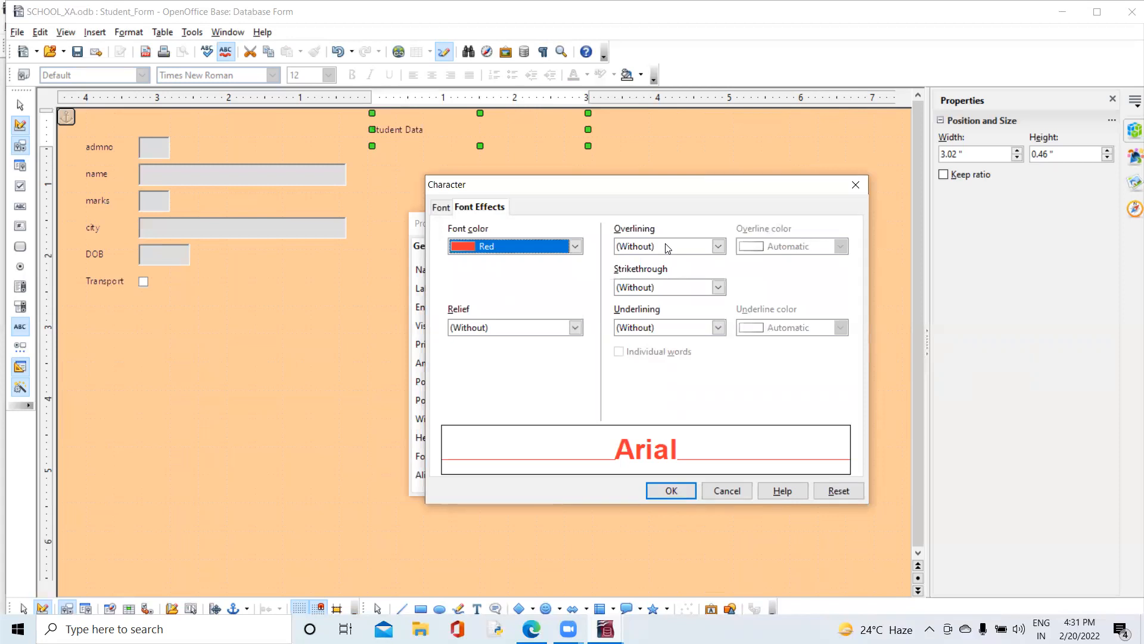
- Apply a Double overline in Purple to the Student Data label's text
click(718, 246)
click(649, 285)
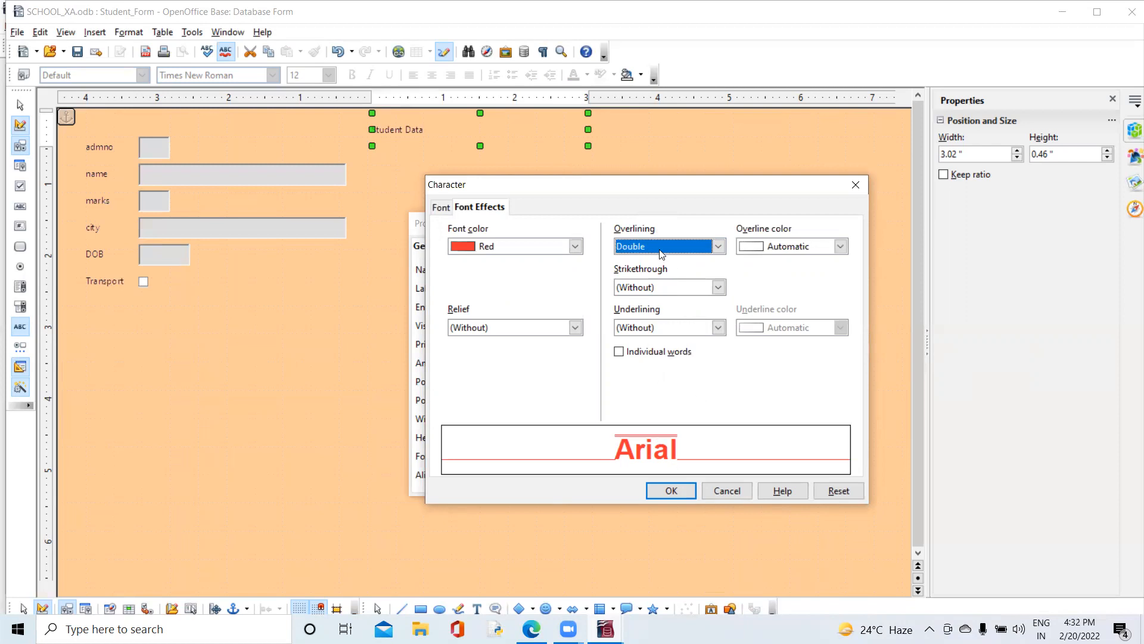
click(841, 246)
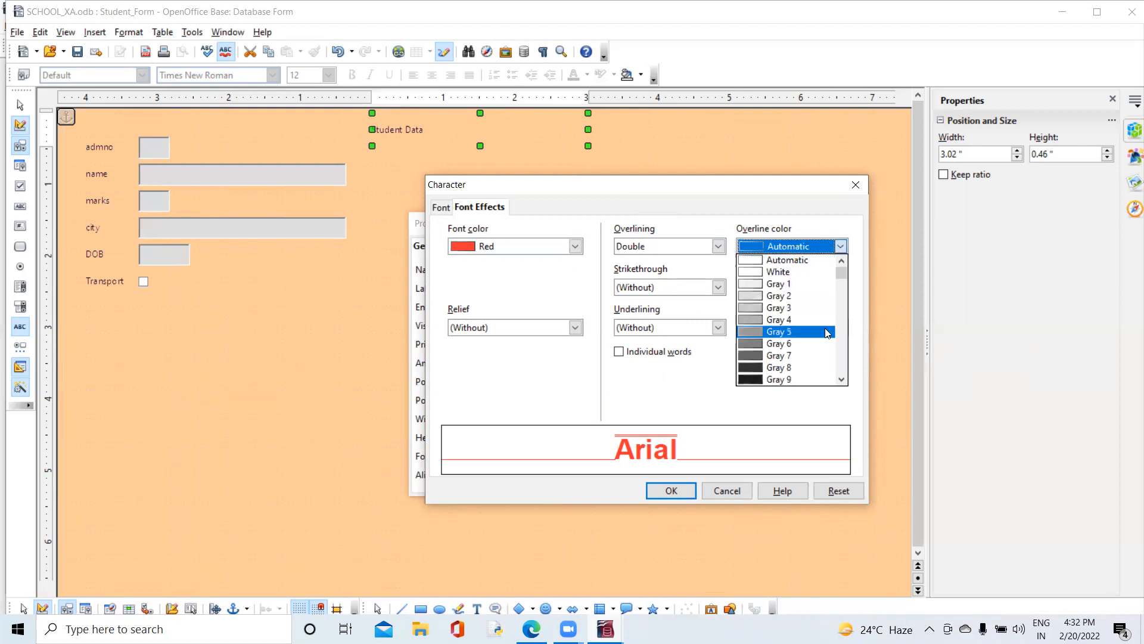
scroll(844, 348, down, 3)
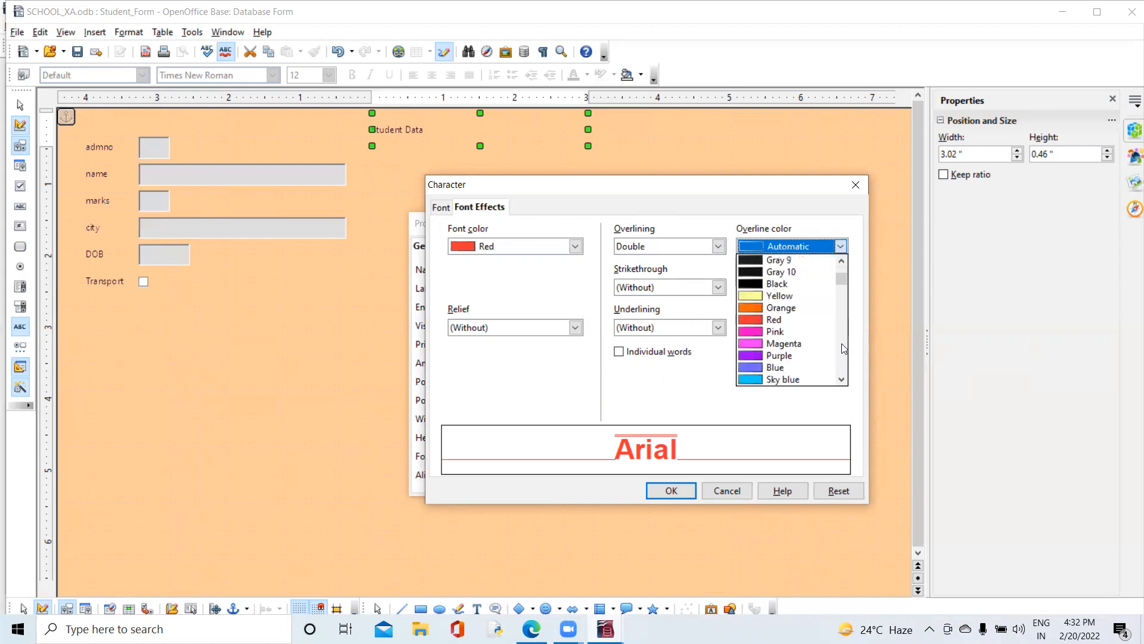
click(780, 361)
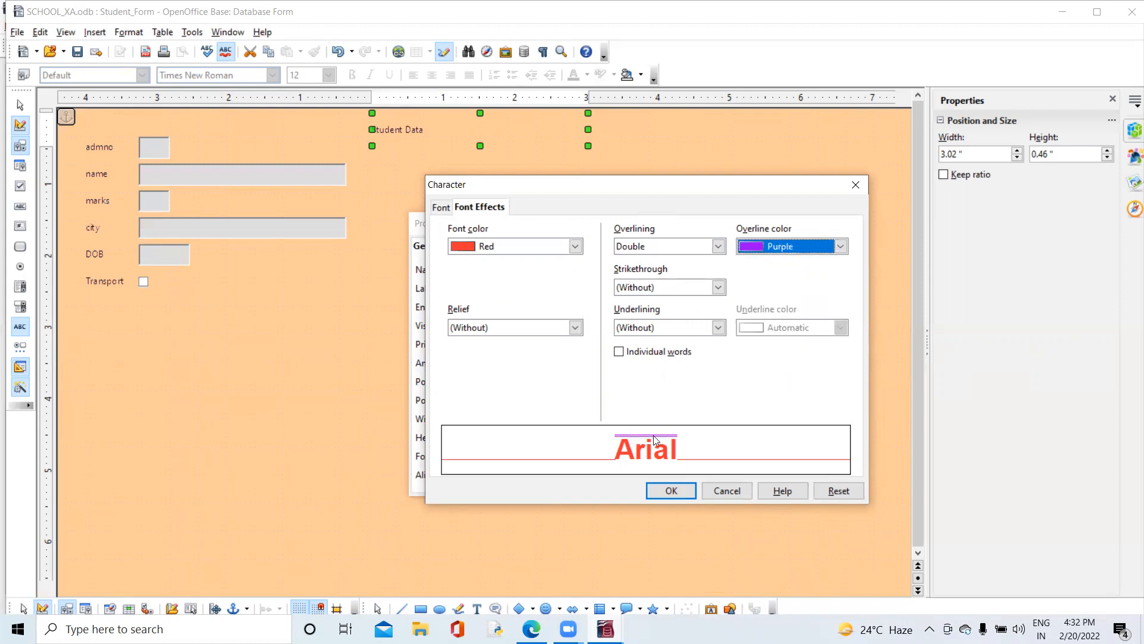
- Apply a Single strikethrough and a Bold underline to the Student Data label's text
click(721, 292)
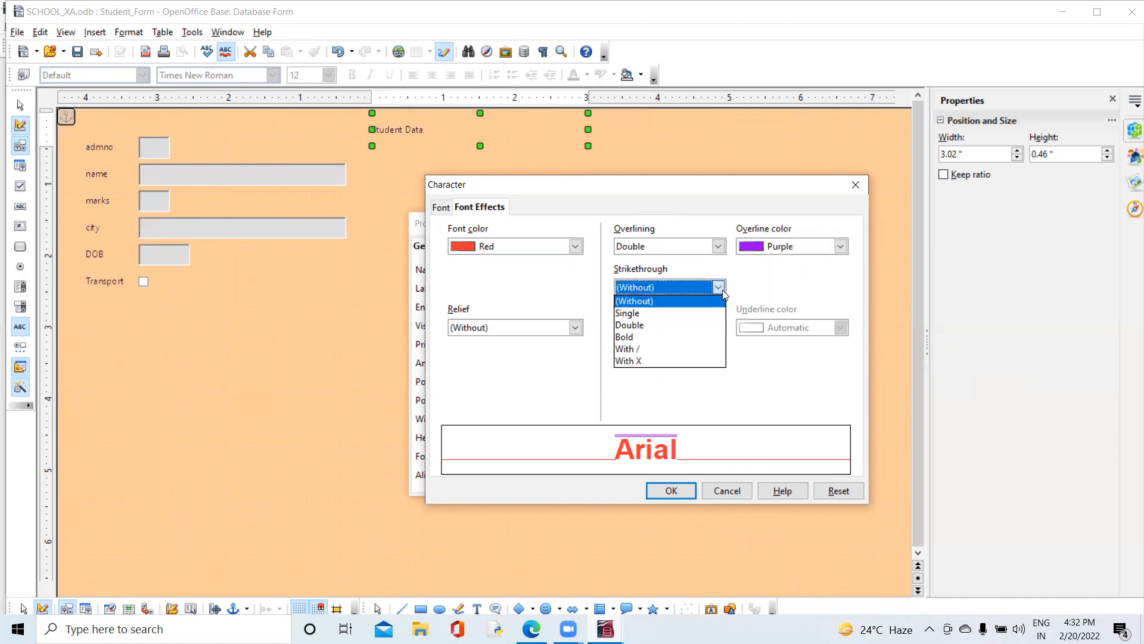
click(644, 315)
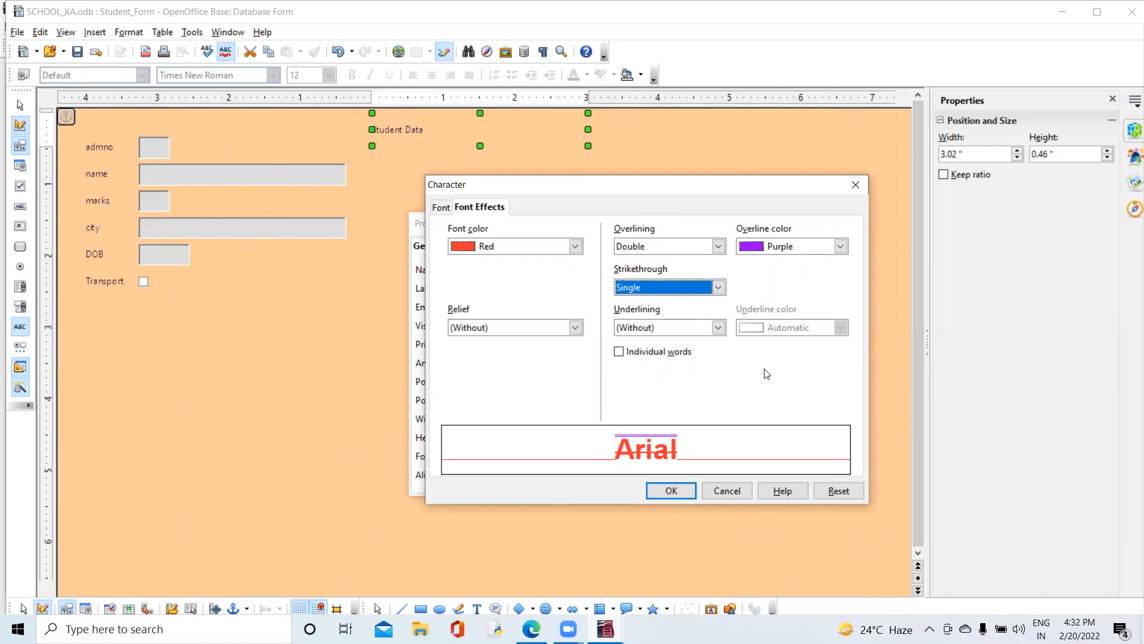
click(719, 326)
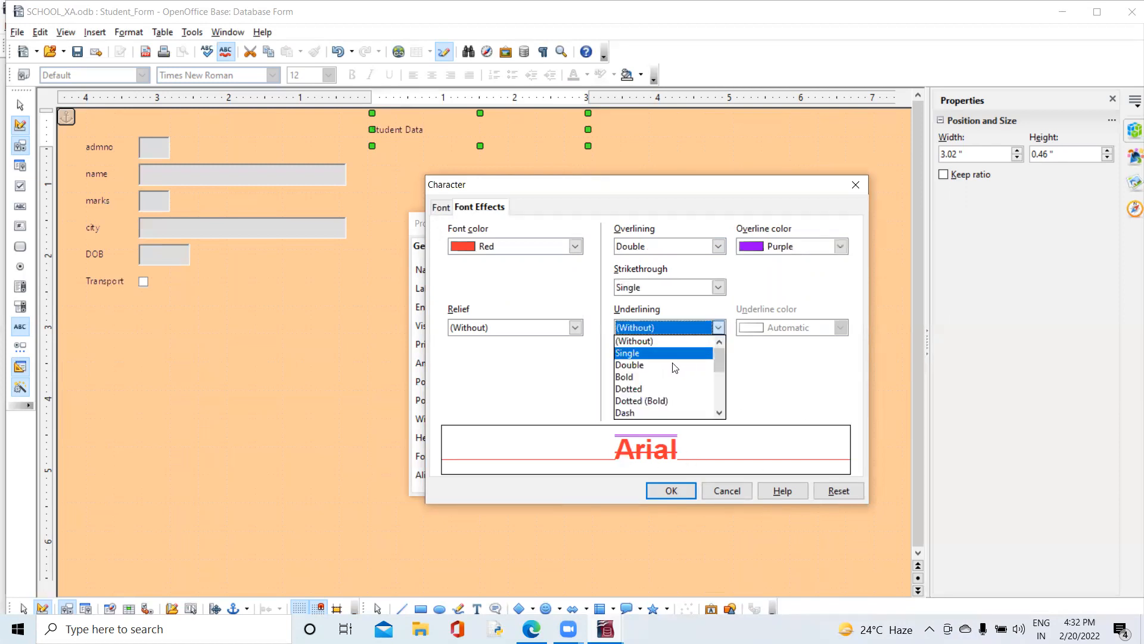
click(658, 380)
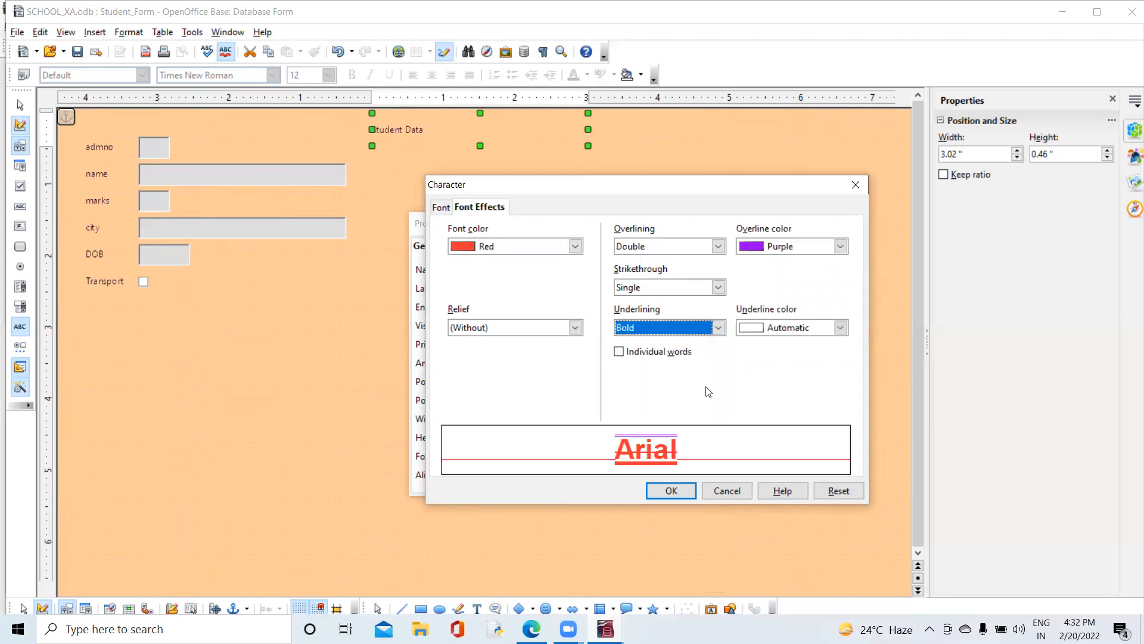
- Set the underline color of the Student Data label's text to Blue 3 and apply the character formatting
click(840, 328)
scroll(845, 427, down, 7)
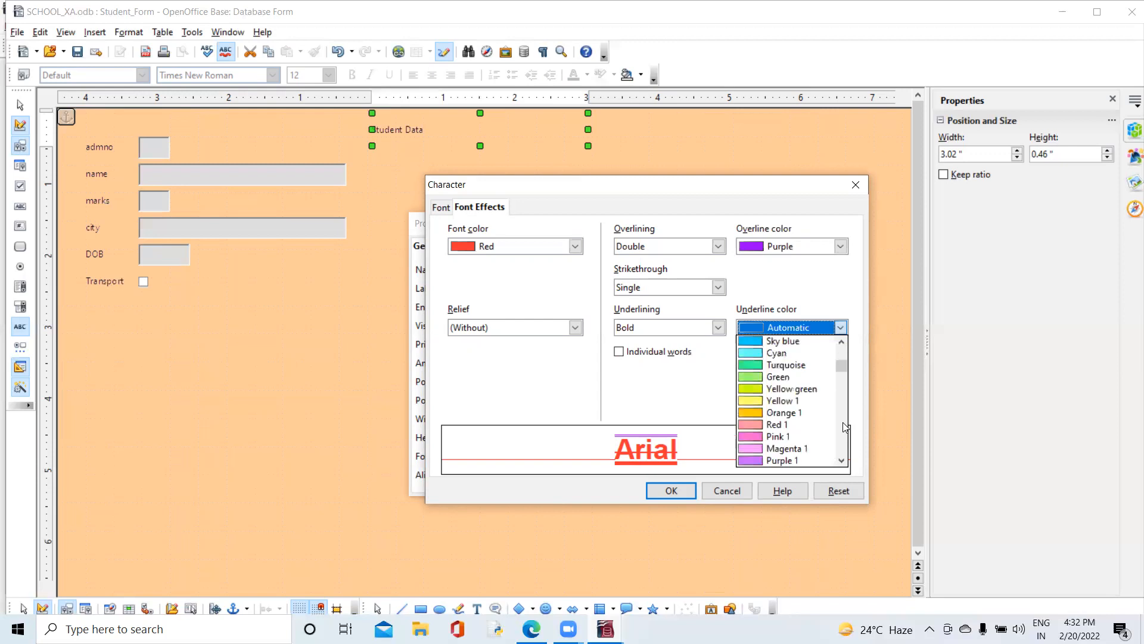
click(781, 360)
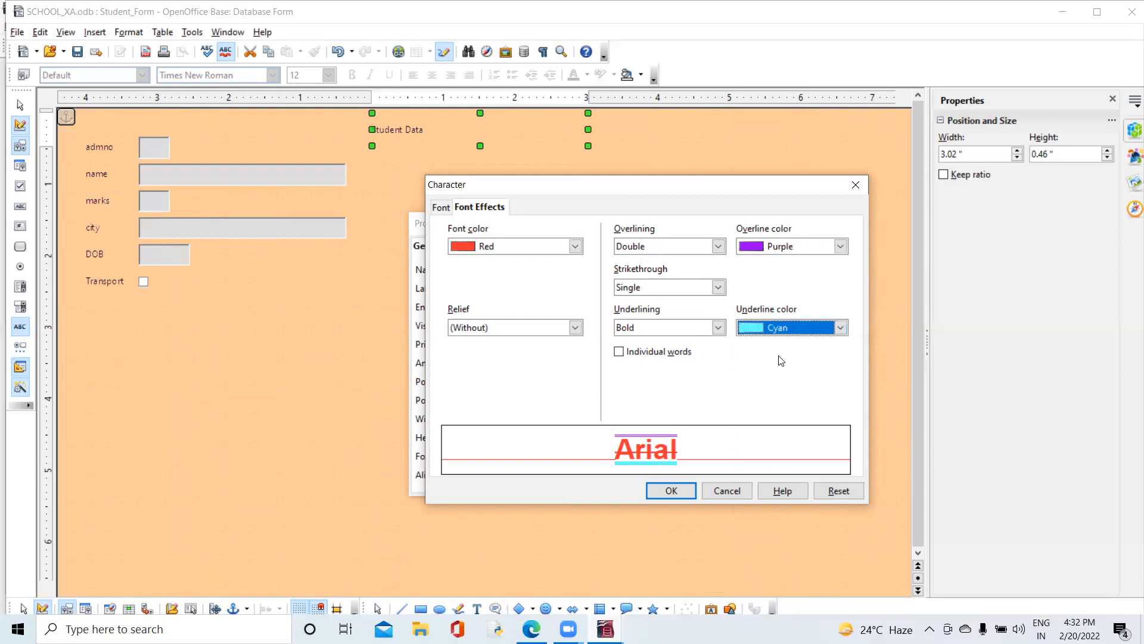
click(840, 328)
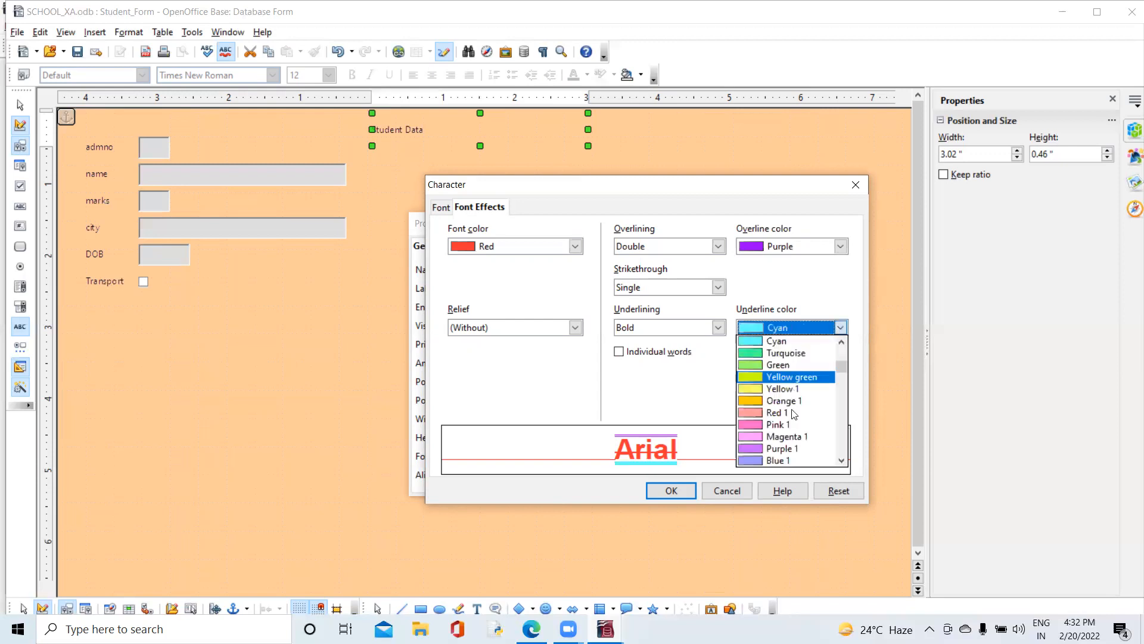
scroll(842, 424, down, 10)
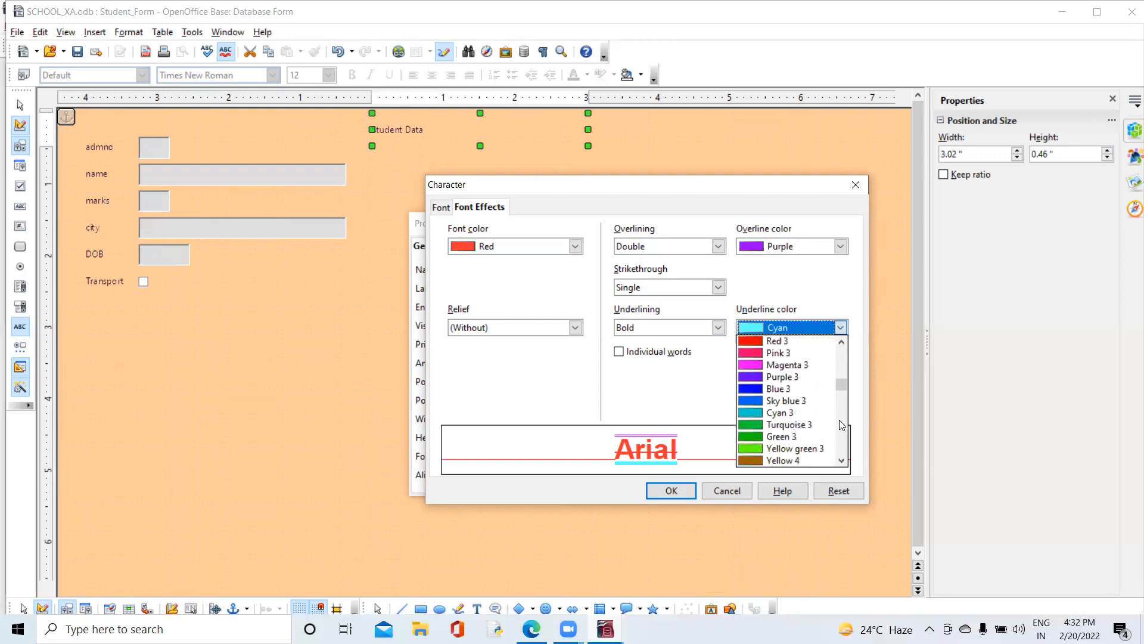
click(769, 388)
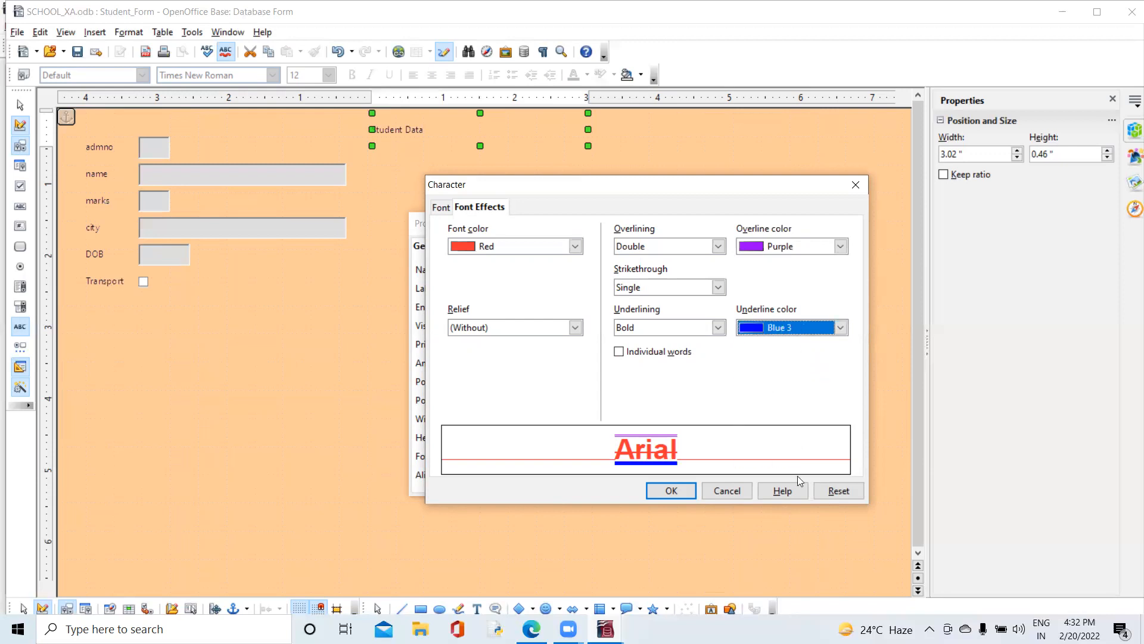
click(671, 491)
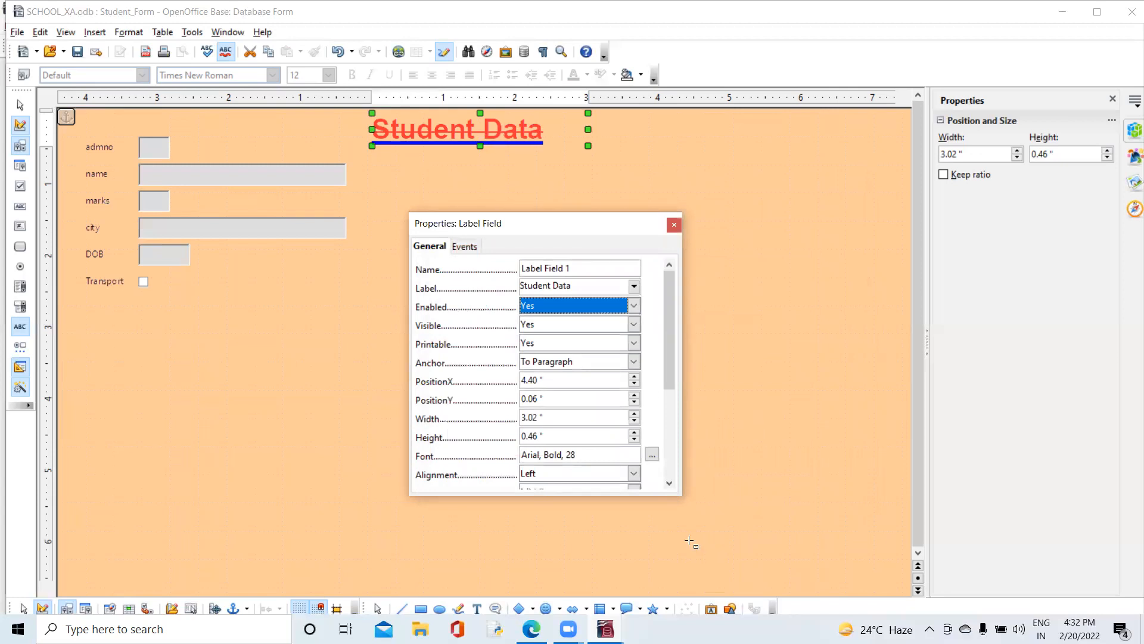
- Remove the strikethrough from the Student Data label's text and close the label's properties
click(652, 455)
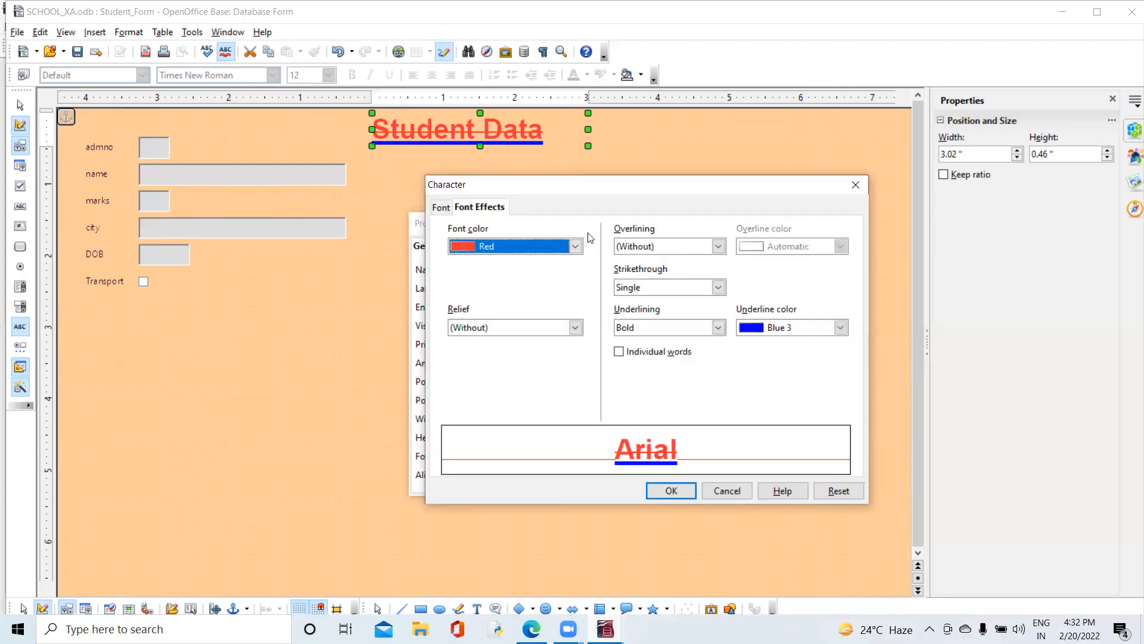
click(718, 288)
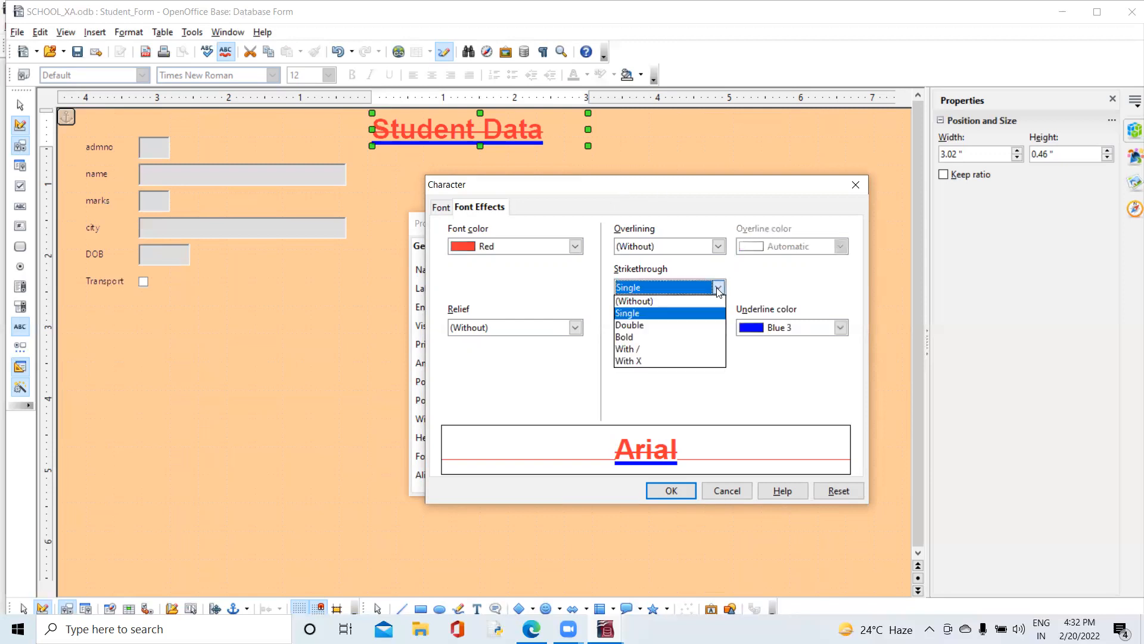
click(683, 308)
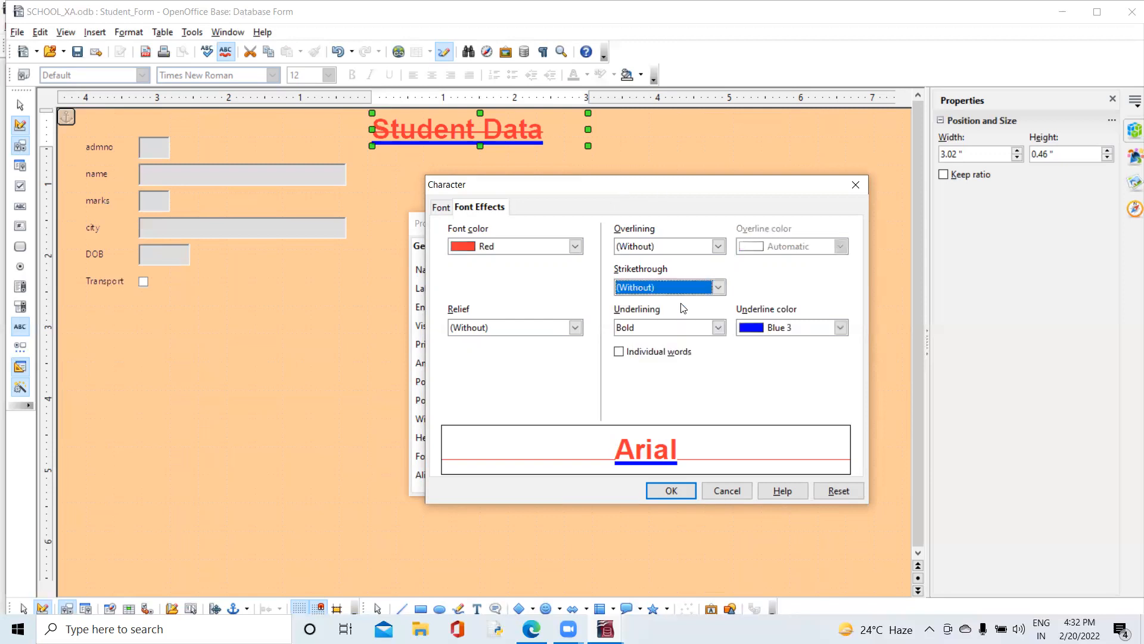
click(678, 492)
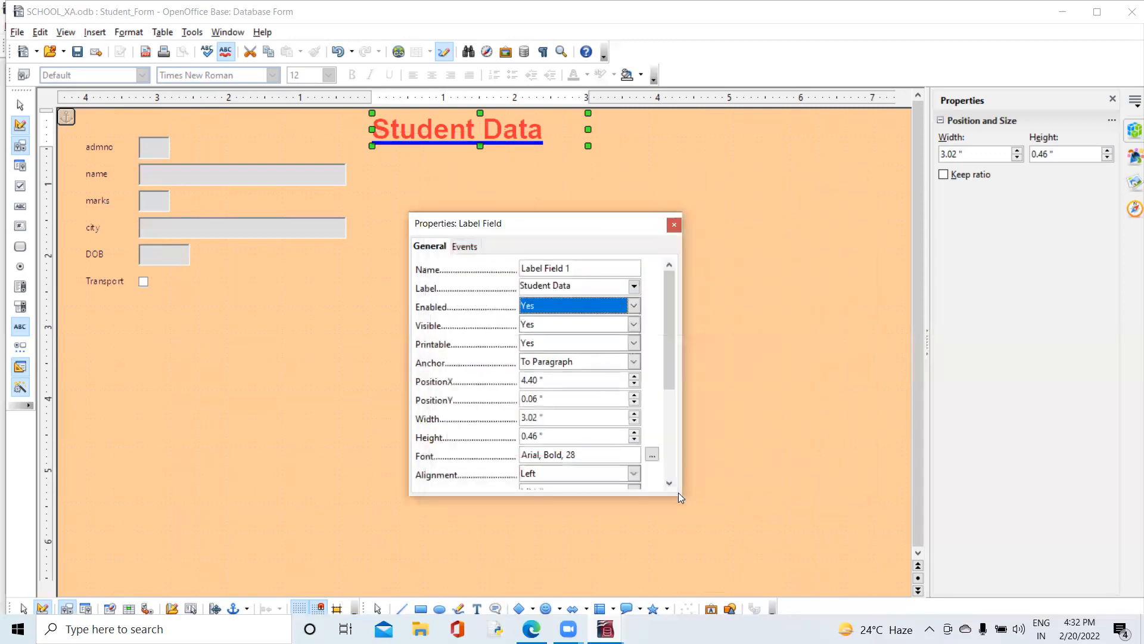
click(674, 226)
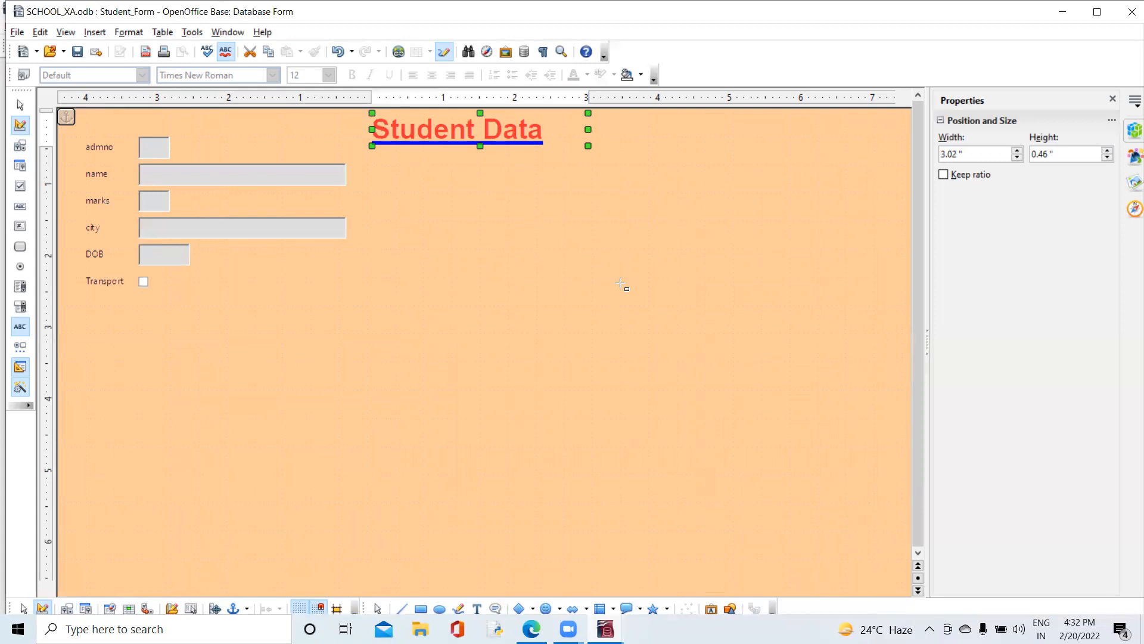
- Set the form's page background color to Cyan 2
right_click(265, 298)
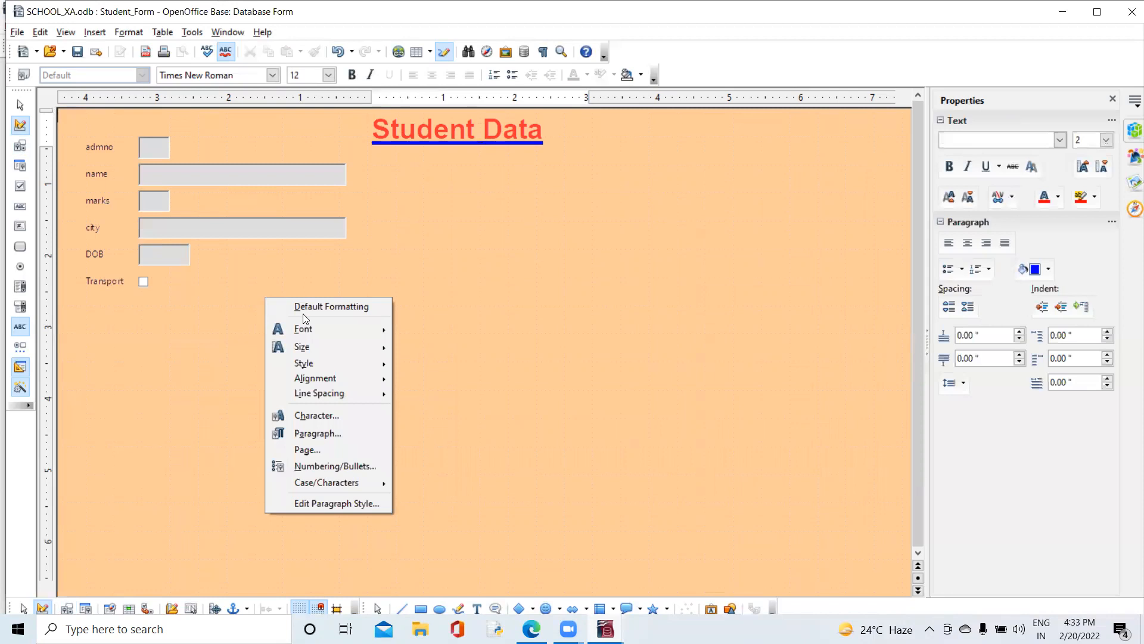
click(332, 451)
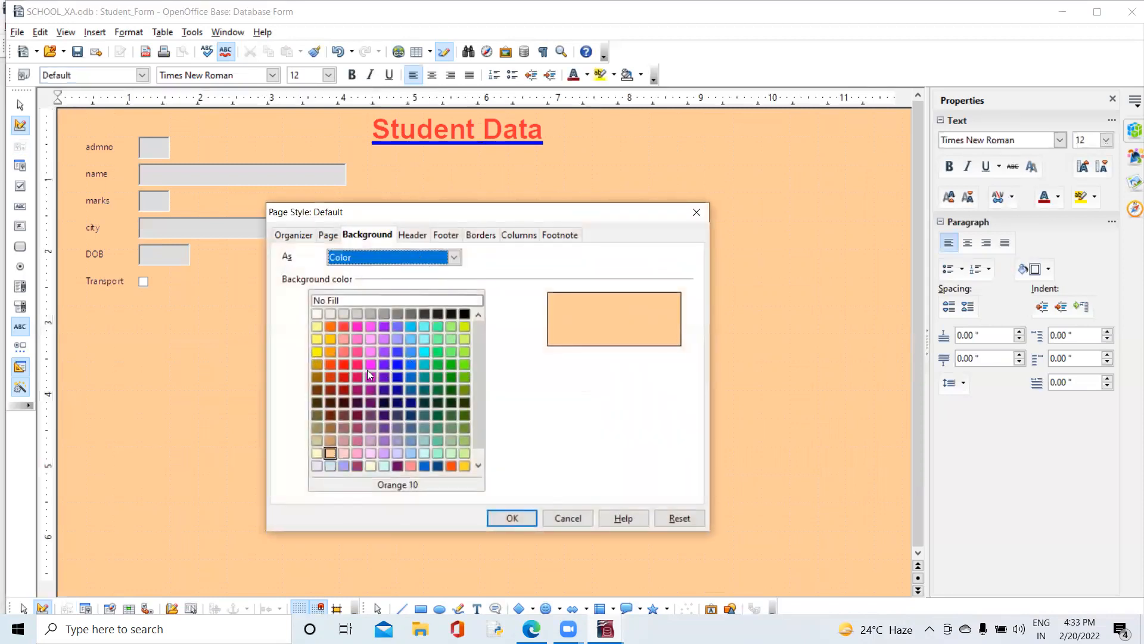
click(423, 365)
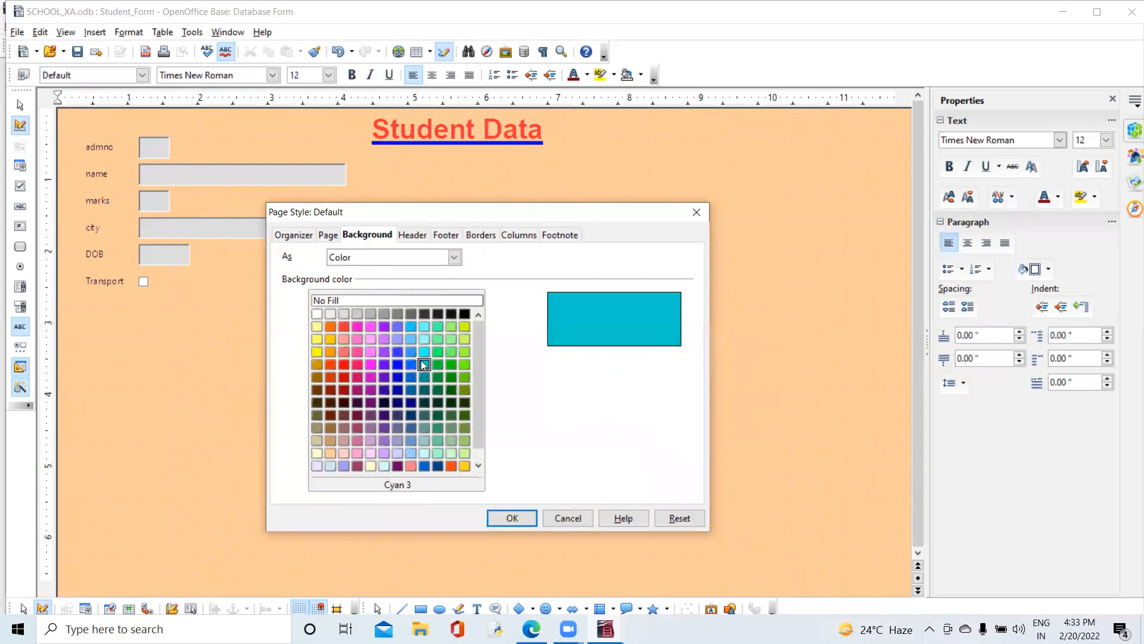
click(423, 352)
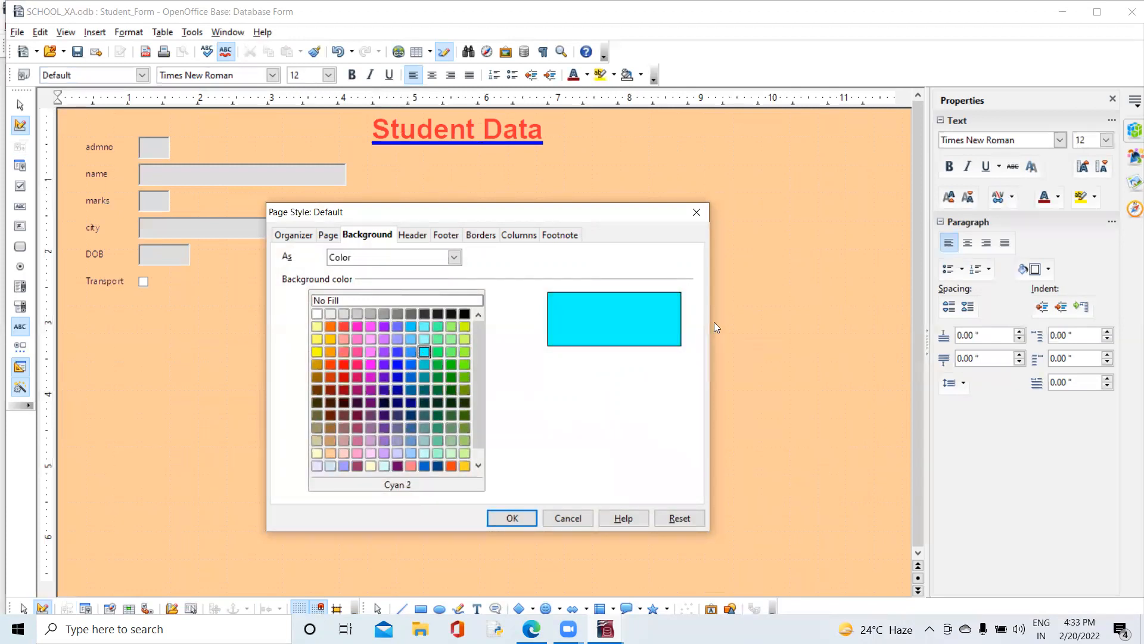
click(512, 517)
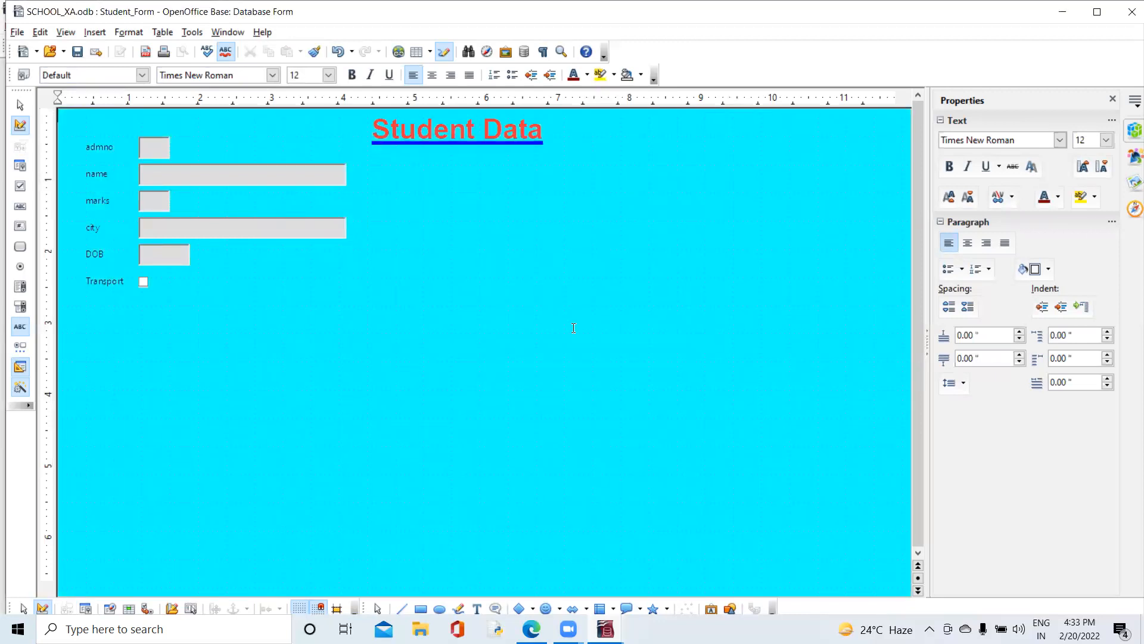
- Extend the Student Data label's right edge and pull in its left edge, making it about 3.28" wide
click(438, 146)
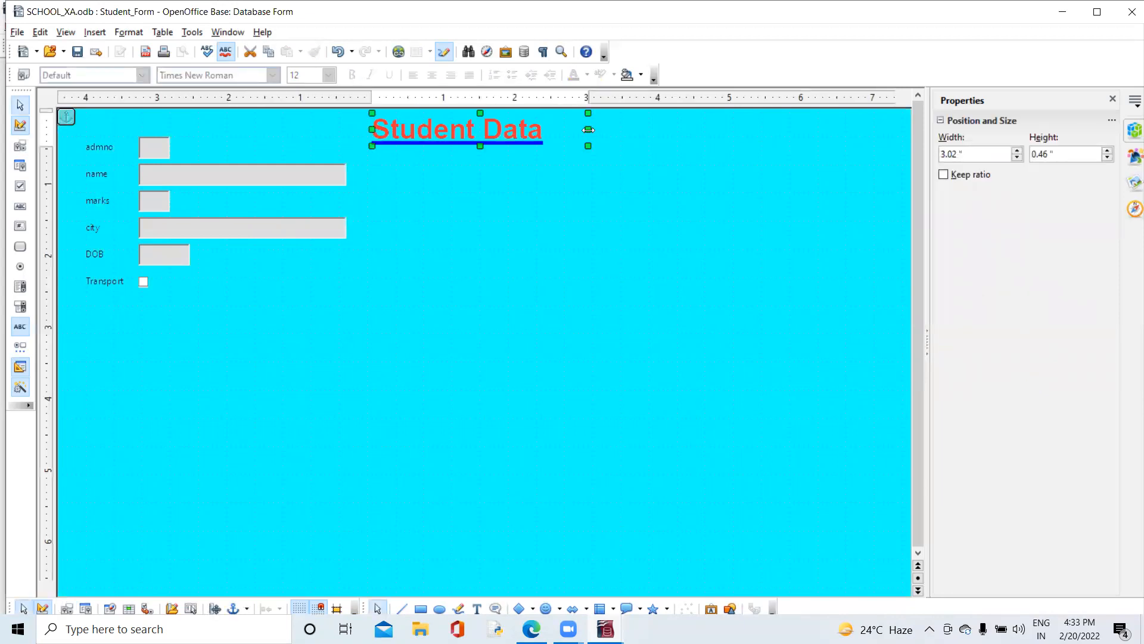
drag(661, 120, 664, 123)
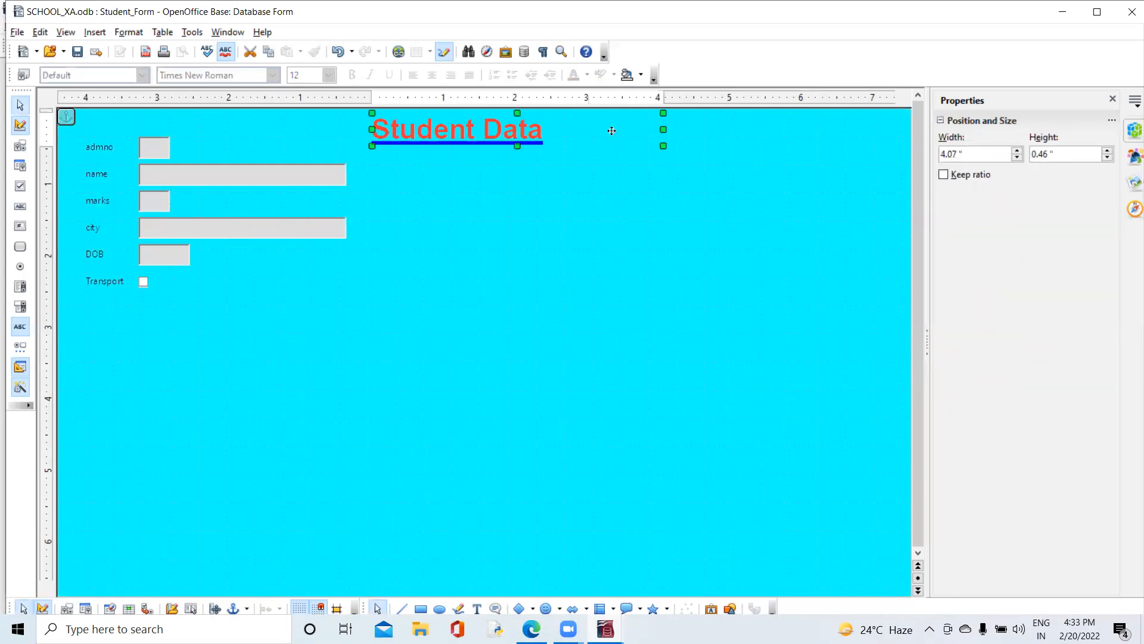
drag(376, 130, 433, 126)
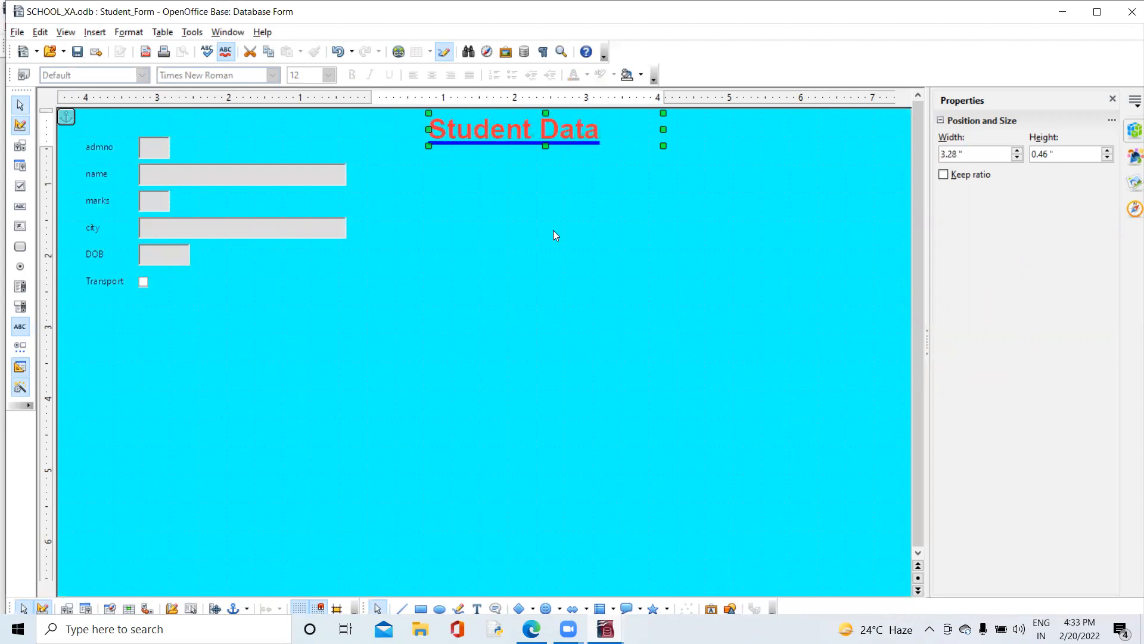
- Try to resize the grouped DOB label and field to about 3.28" by 0.53"
click(180, 253)
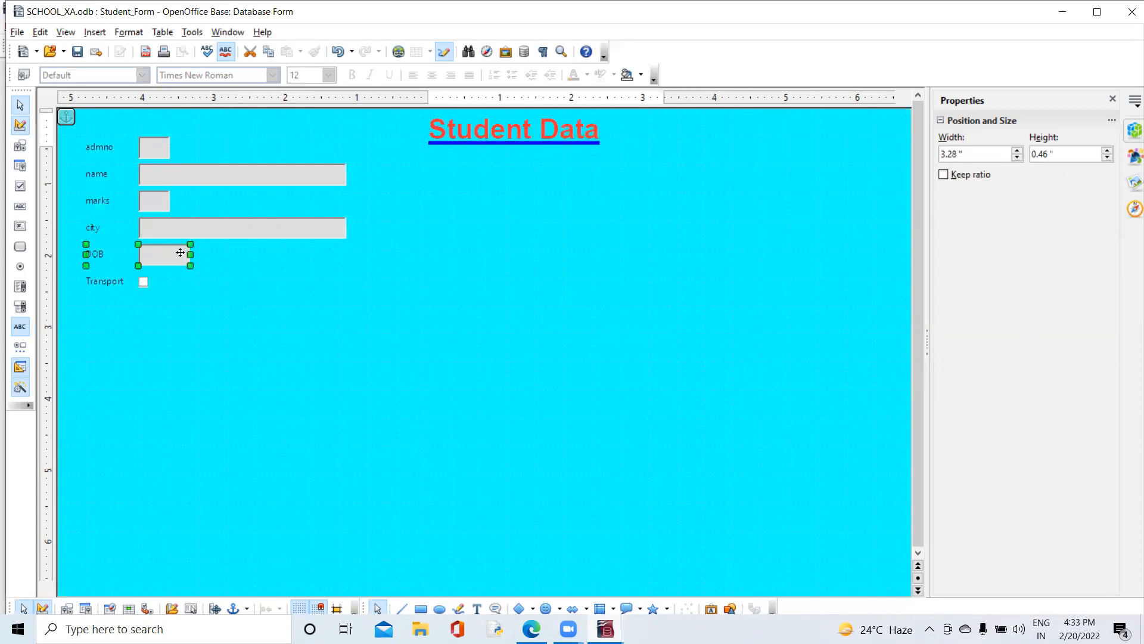
click(207, 267)
click(180, 256)
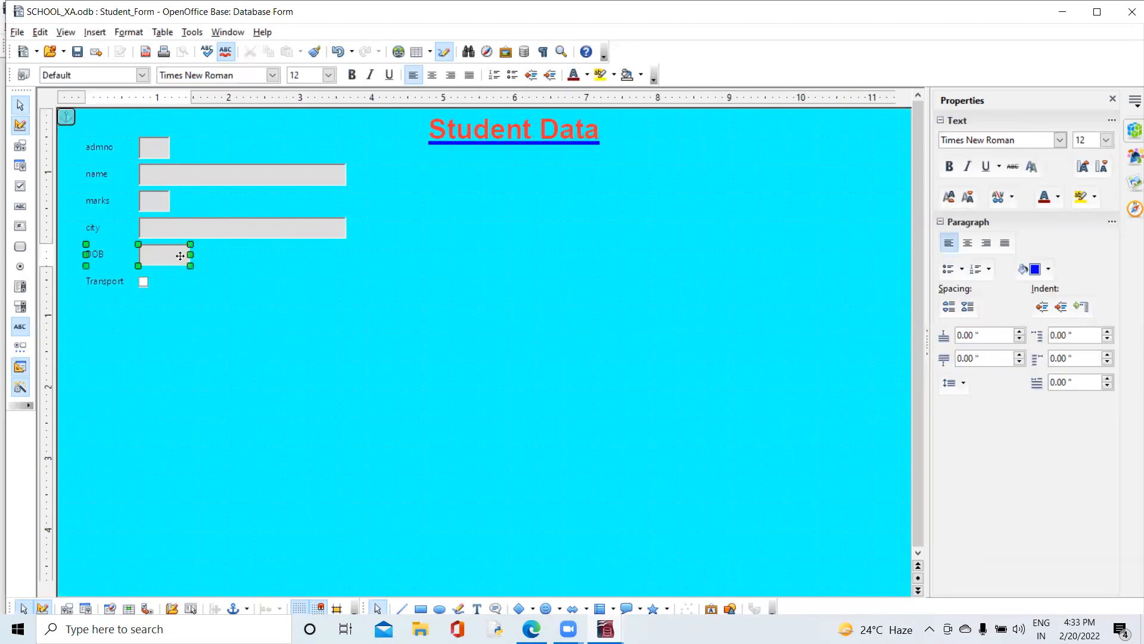
drag(190, 266, 335, 272)
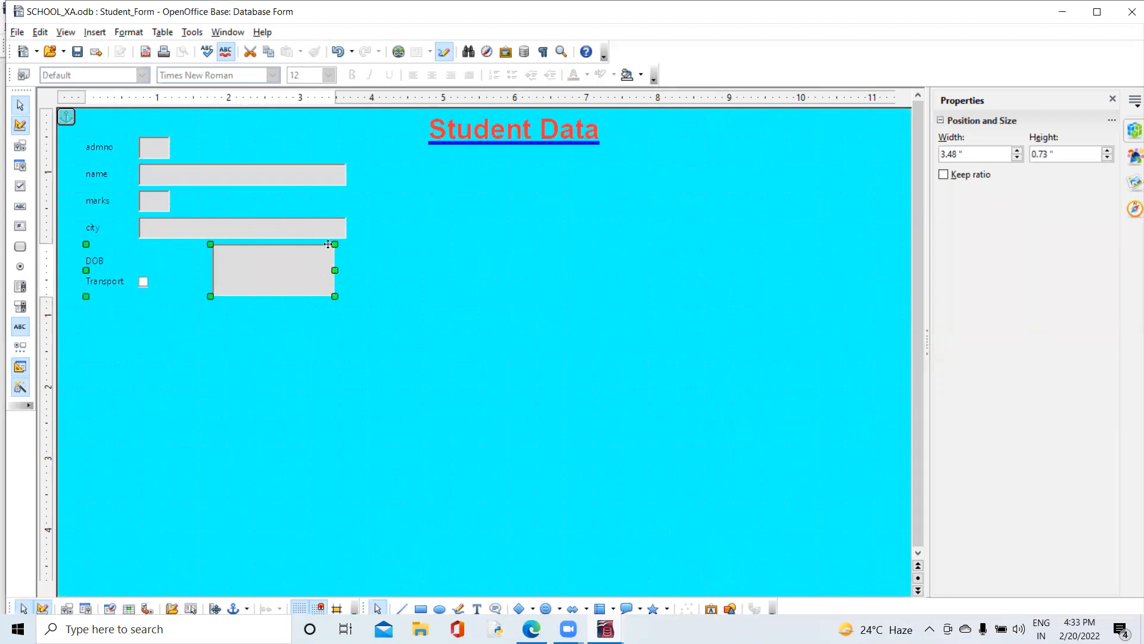
mouse_move(334, 245)
mouse_down()
mouse_move(330, 186)
mouse_move(320, 259)
mouse_up()
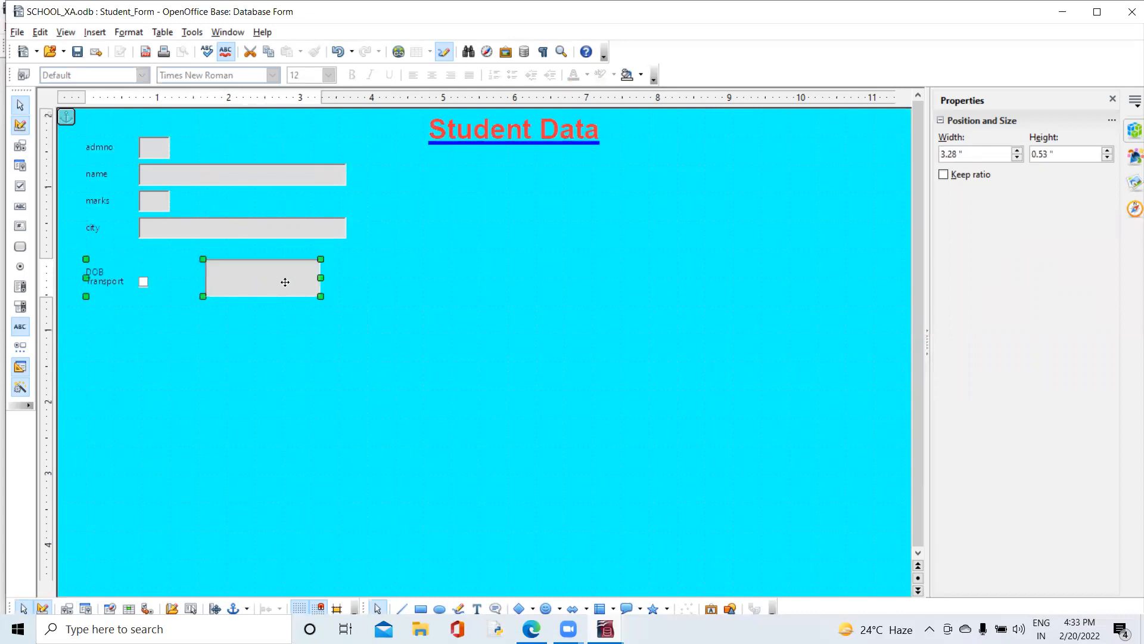
- Undo the resizing of the DOB label and field, and deselect them
key(ctrl+z)
key(ctrl+z)
key(ctrl+z)
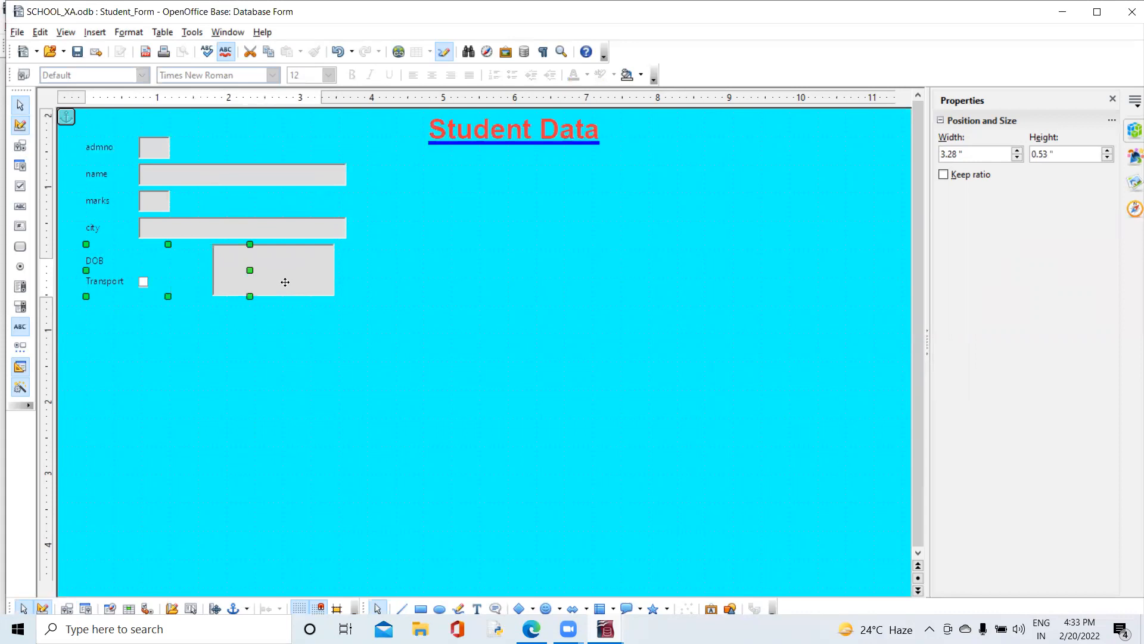
key(ctrl+z)
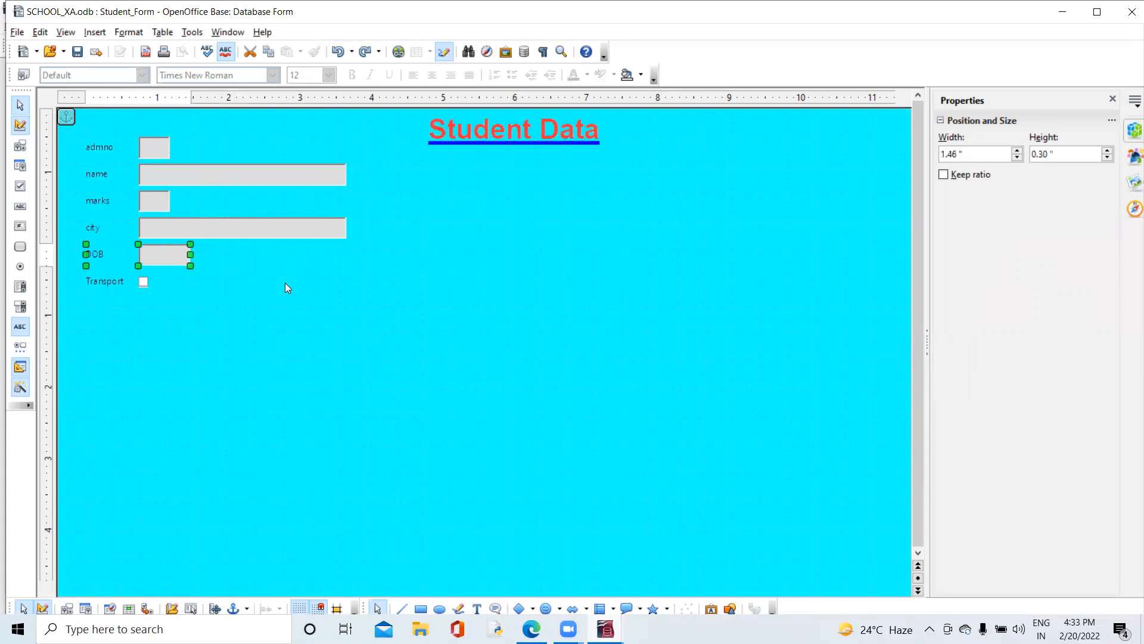
click(285, 282)
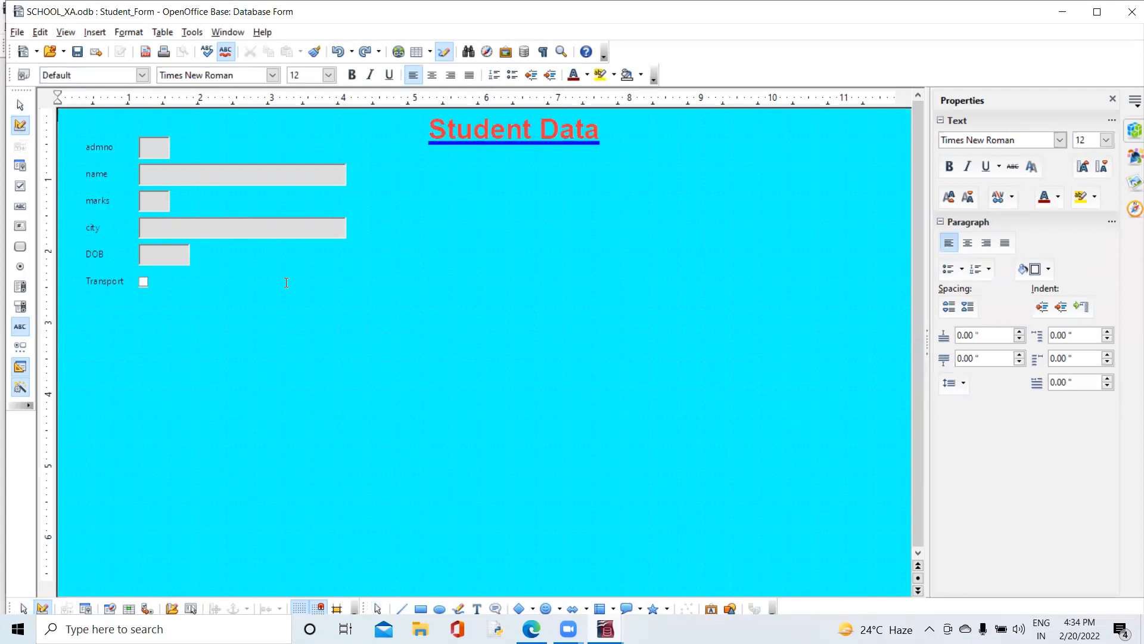
- Undo the Student Data label's resizing and the page background color change
key(ctrl+z)
key(ctrl+z)
key(ctrl+z)
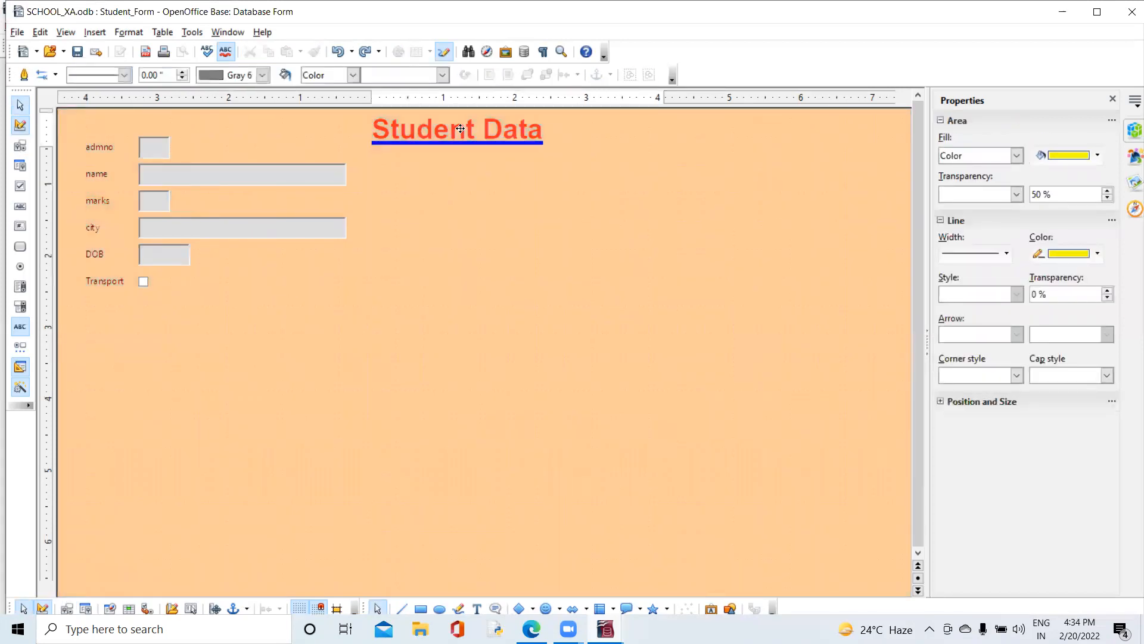
- Narrow the Student Data label from its left edge to about 2.43" wide and save the form
click(460, 128)
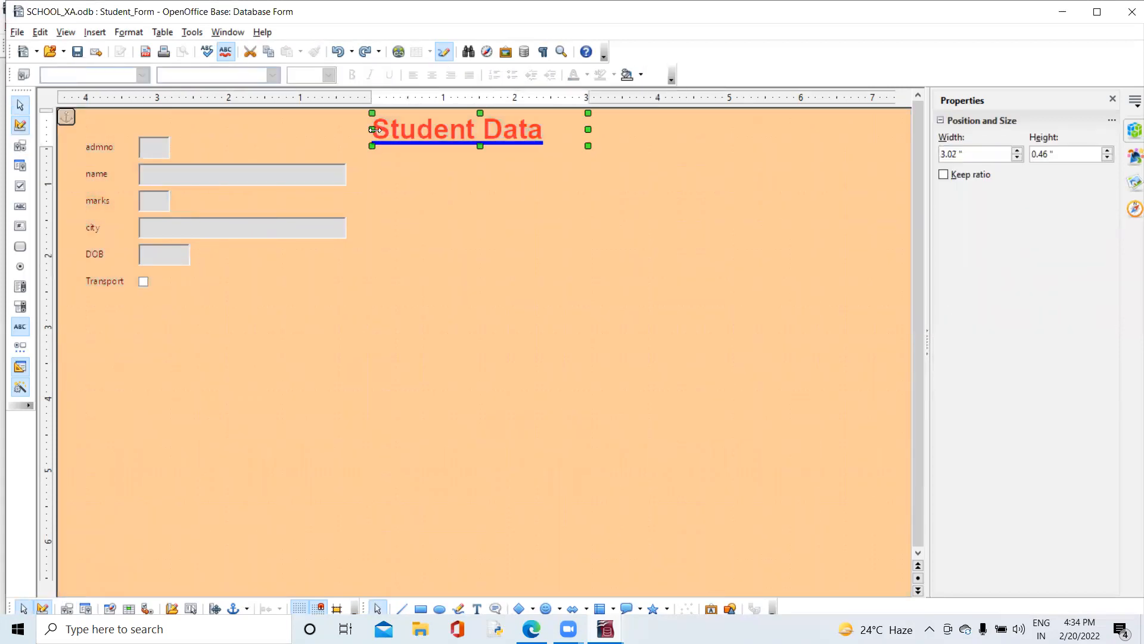
drag(374, 129, 414, 129)
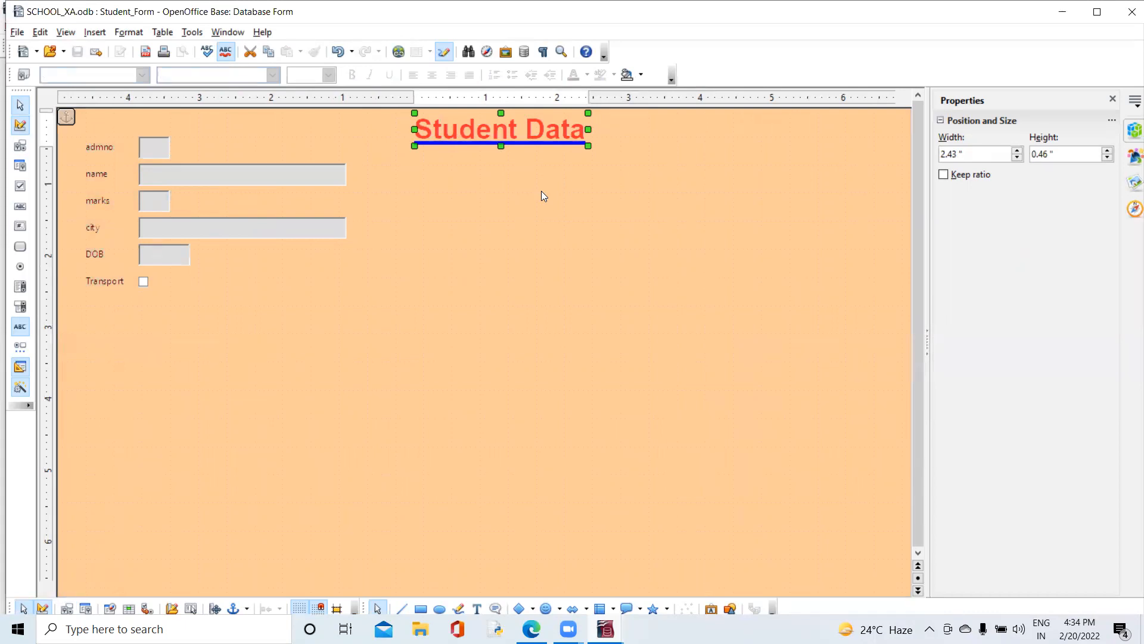
- Close the form design and open Student_Form from the database to show its records
click(1131, 11)
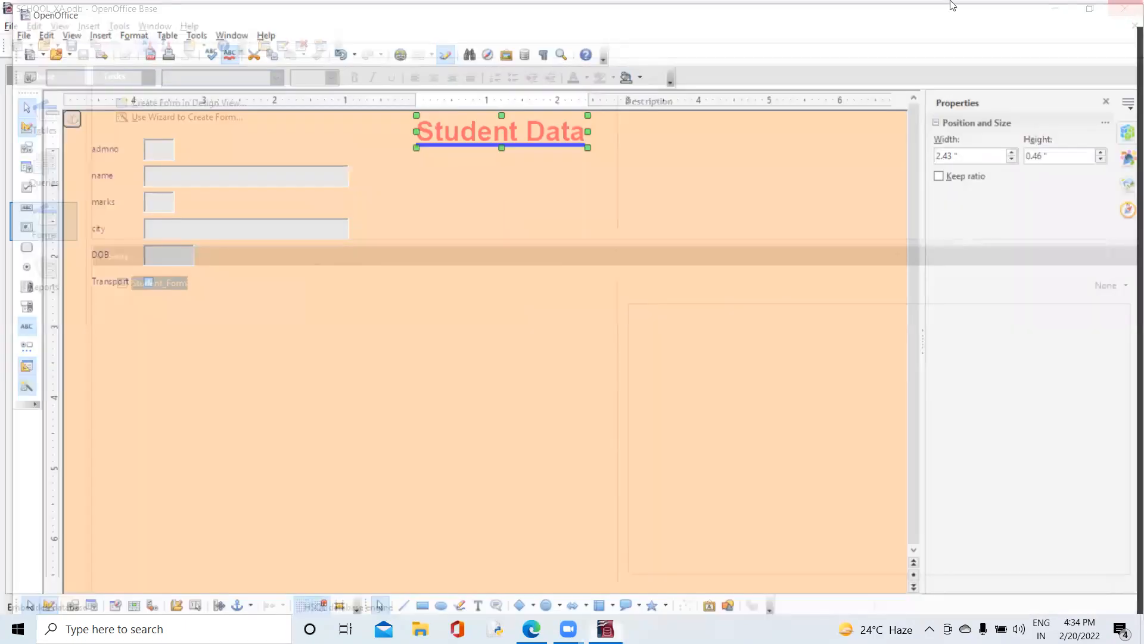
double_click(156, 284)
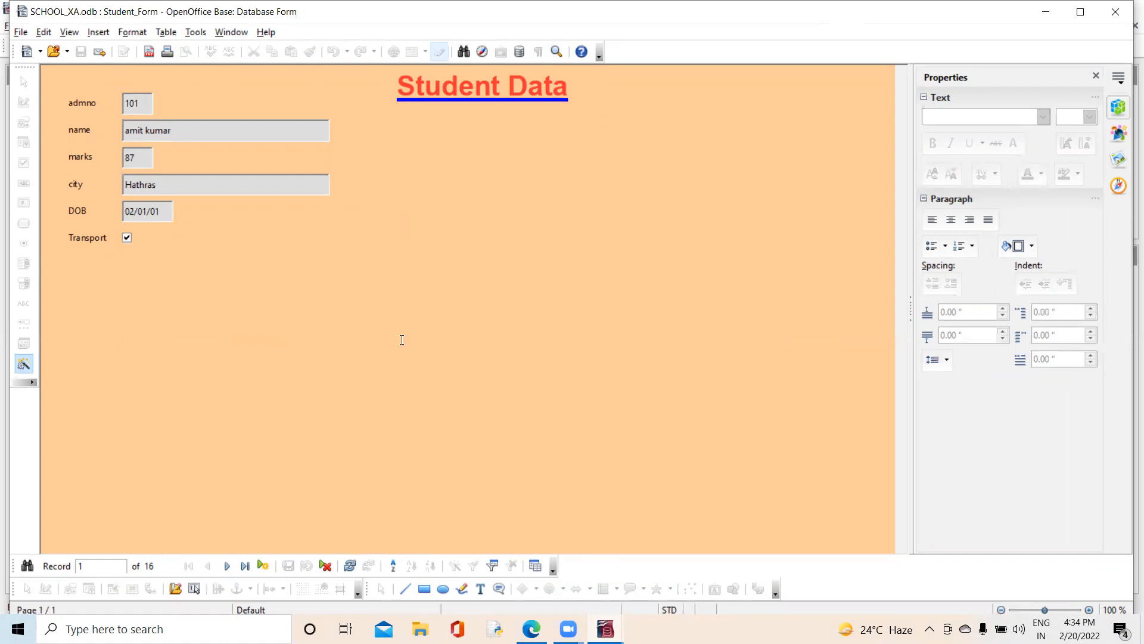
- Go to record 5 in the form
click(101, 568)
key(BackSpace)
text(5)
key(Return)
- Search the admno field for a student's admission number, then close the record search
click(28, 566)
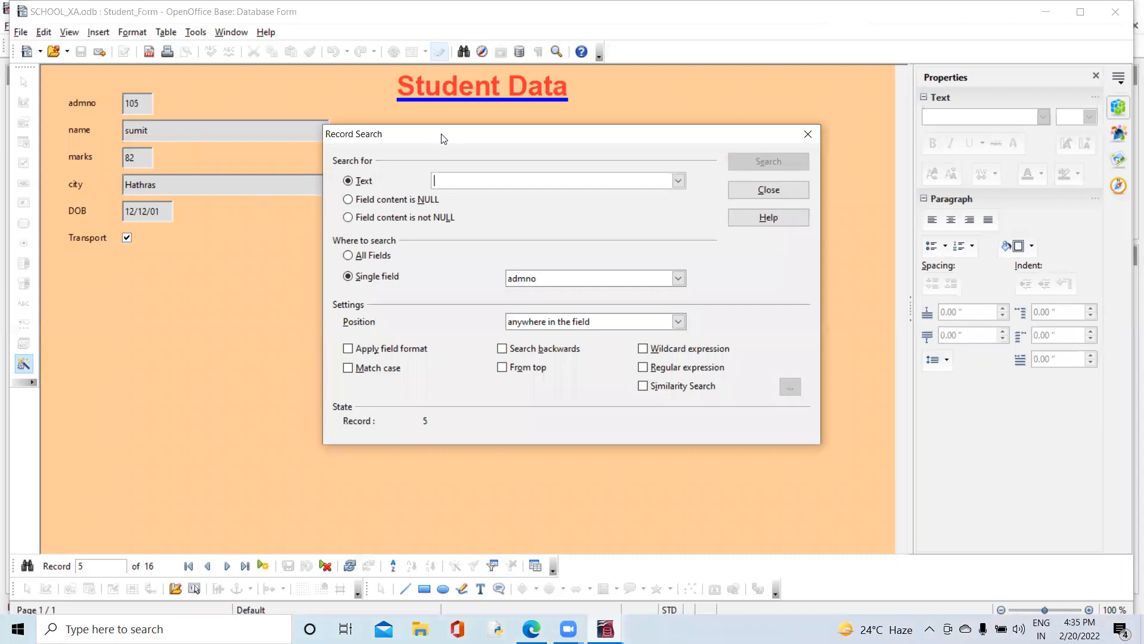
drag(441, 138, 484, 163)
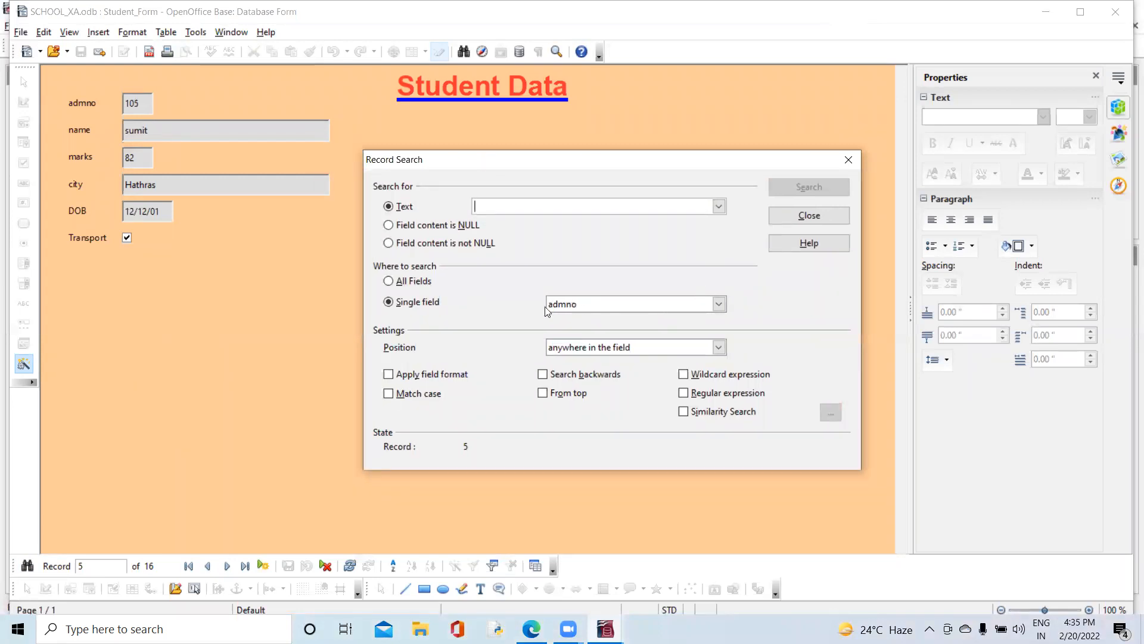
click(719, 304)
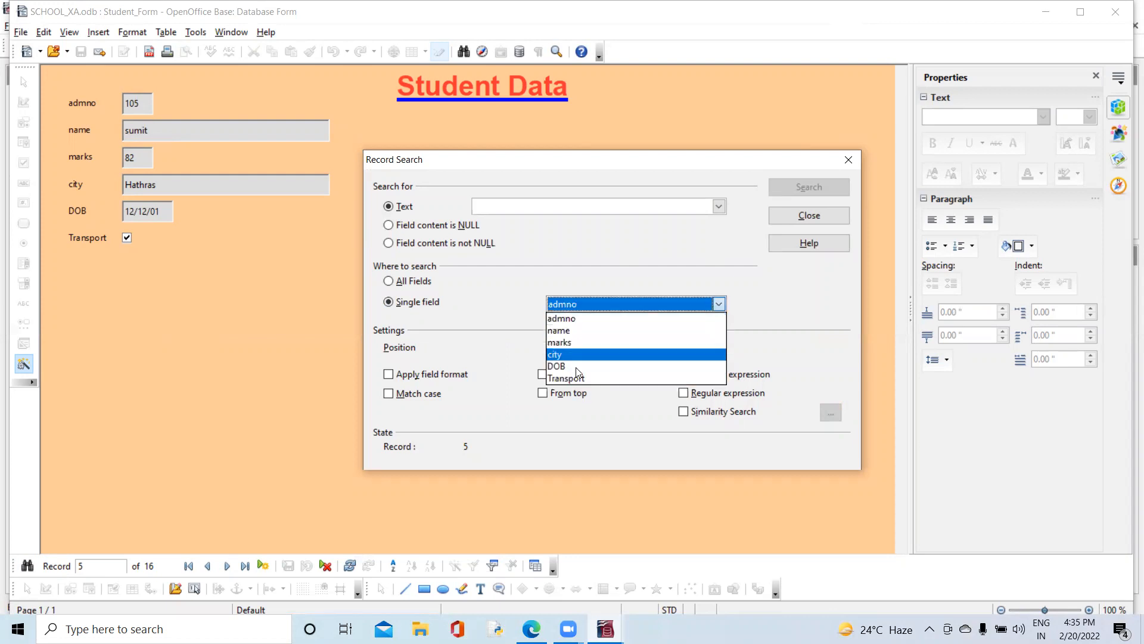
click(575, 321)
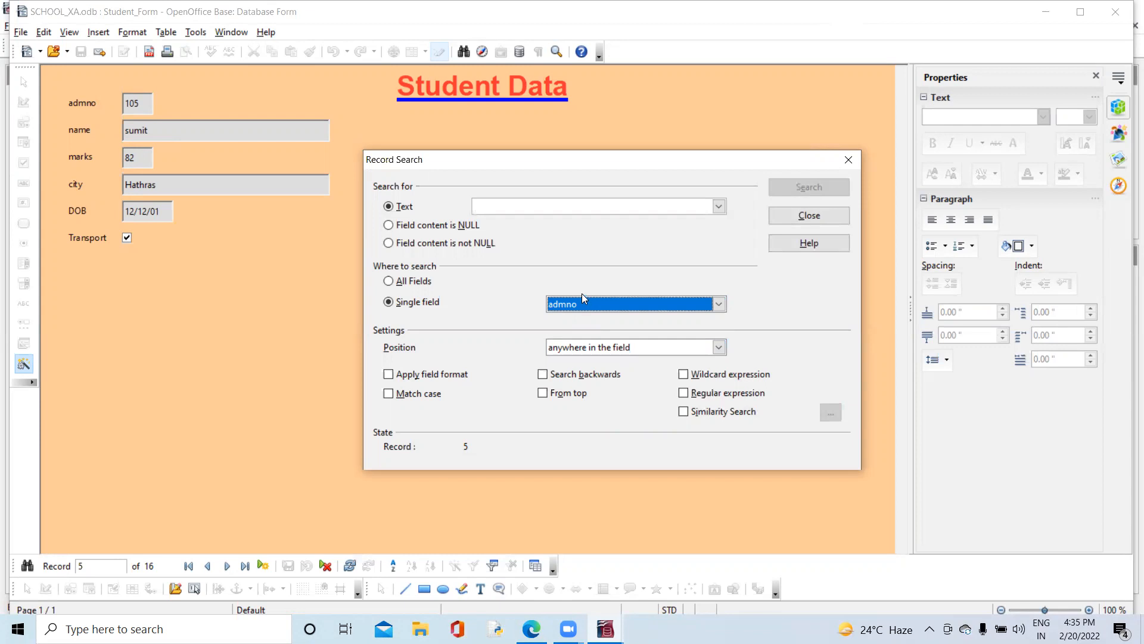
click(500, 206)
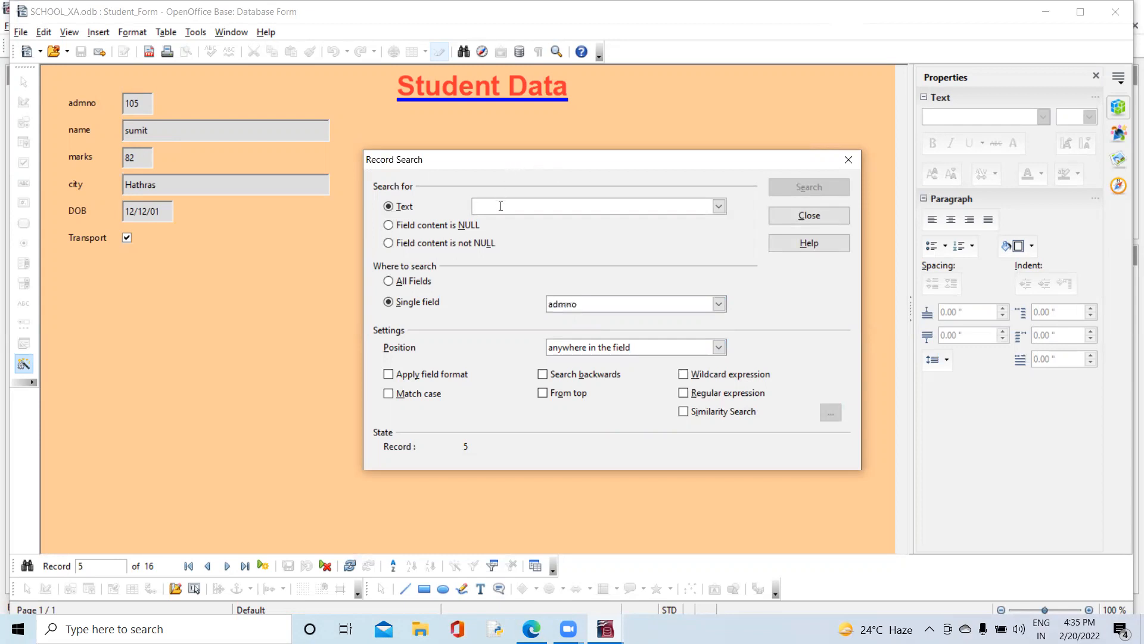
text(10)
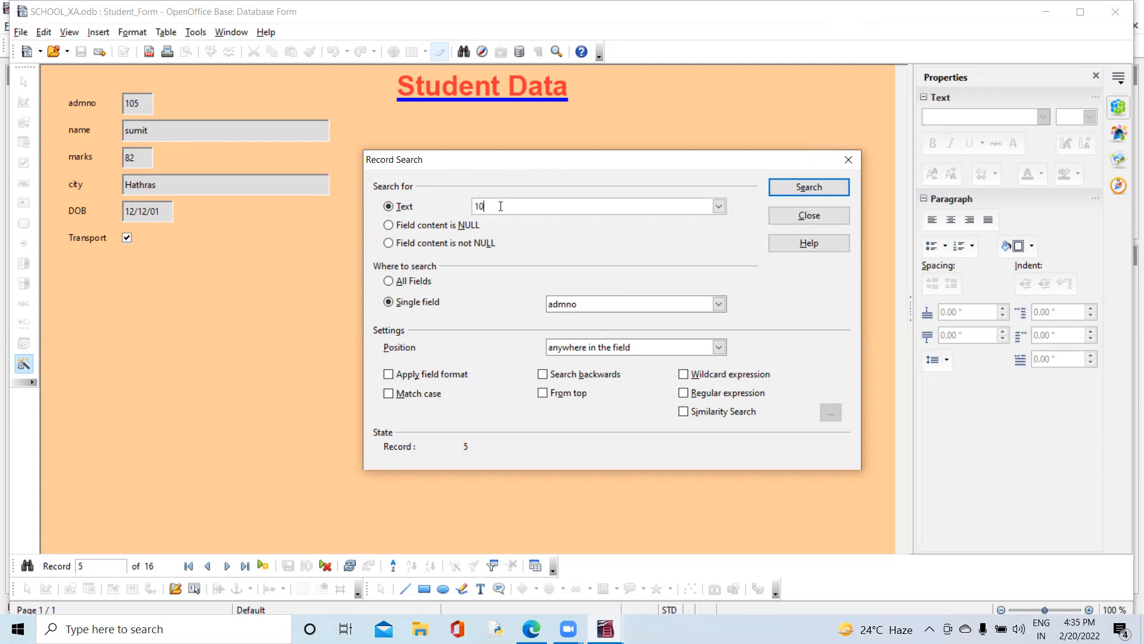
key(BackSpace)
key(BackSpace)
text(111)
click(802, 184)
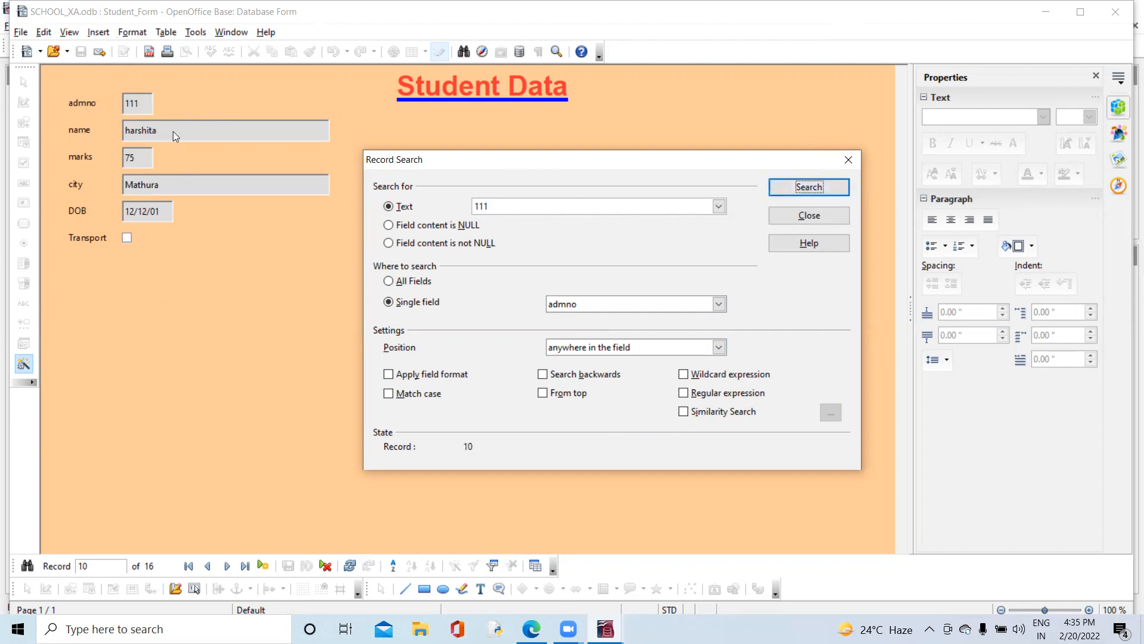
click(808, 216)
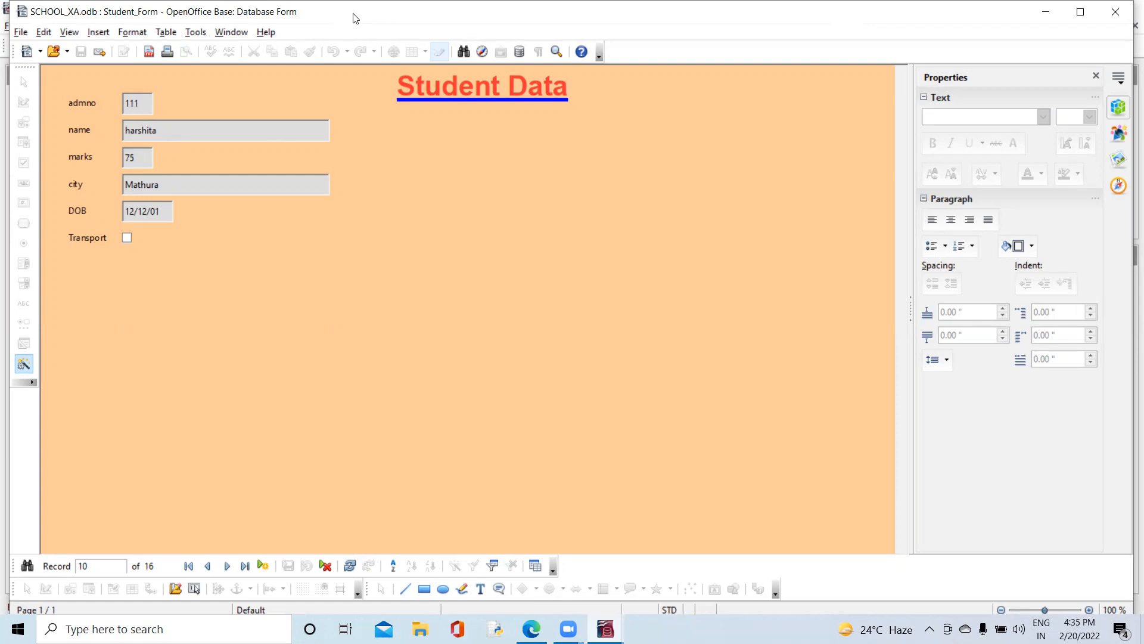
- Open the Student table's data and arrange the form window beside it so both are visible
drag(353, 18, 463, 36)
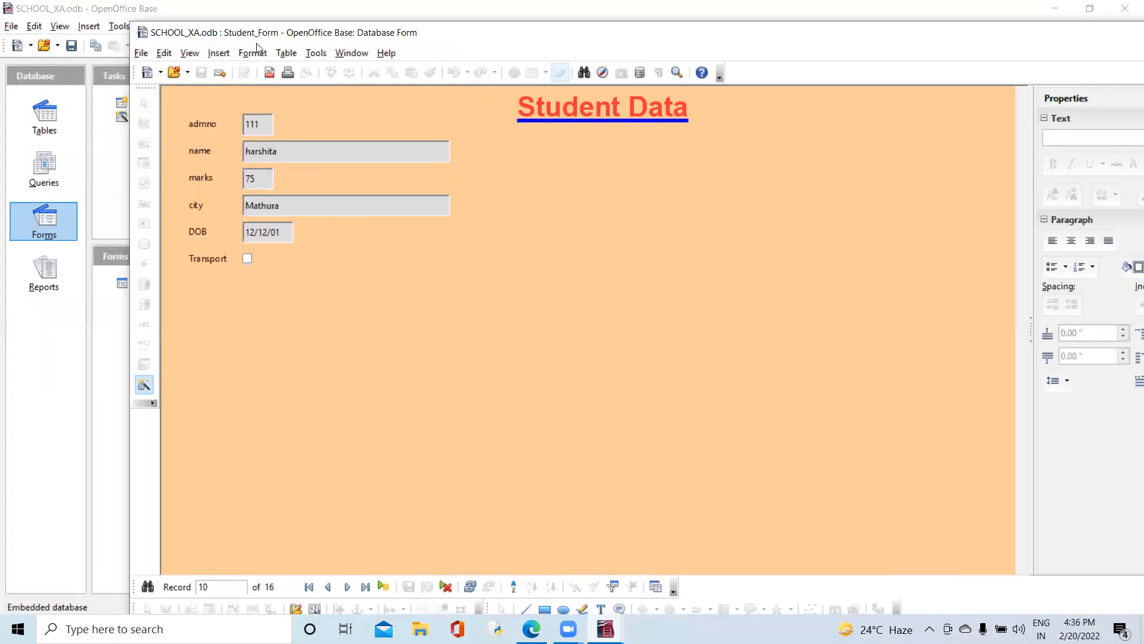
drag(449, 34, 510, 19)
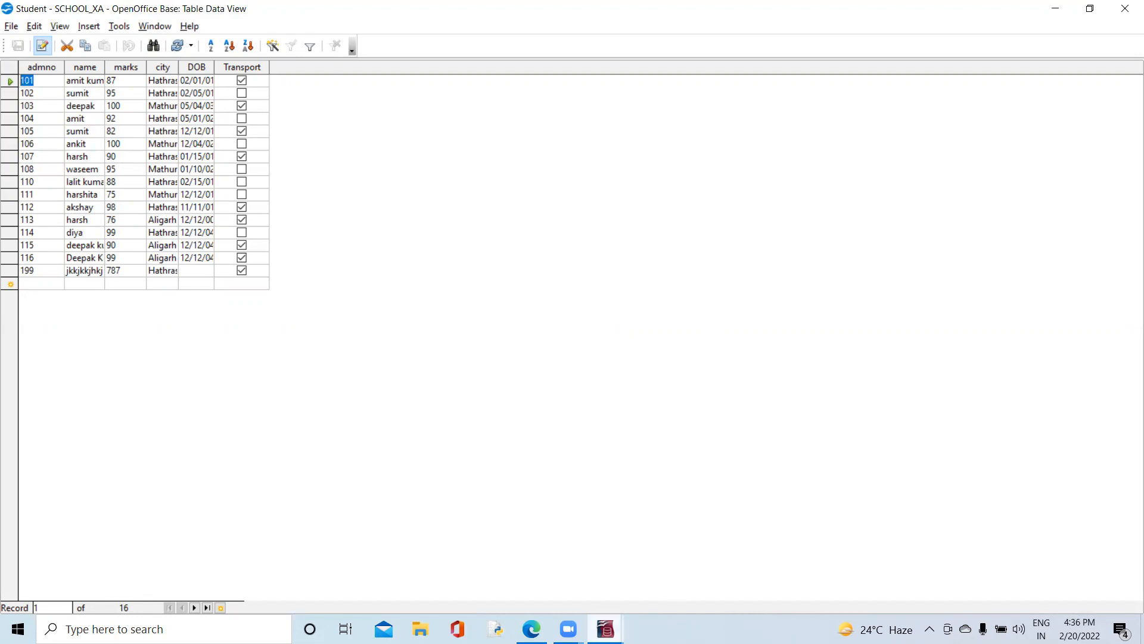
mouse_move(605, 628)
click(605, 575)
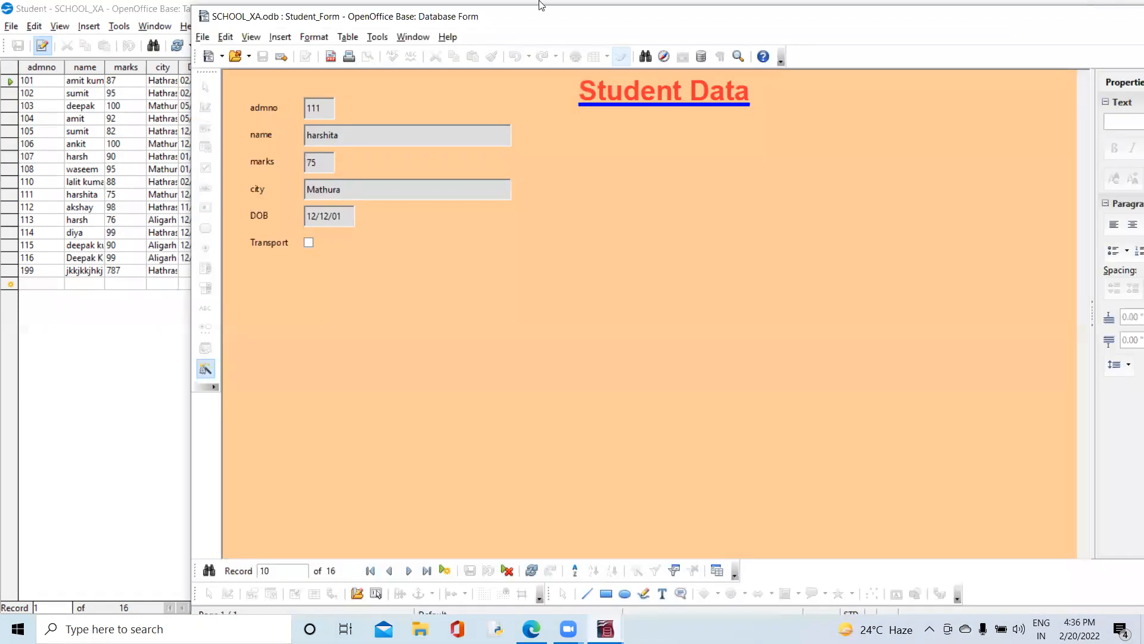
drag(544, 22, 644, 34)
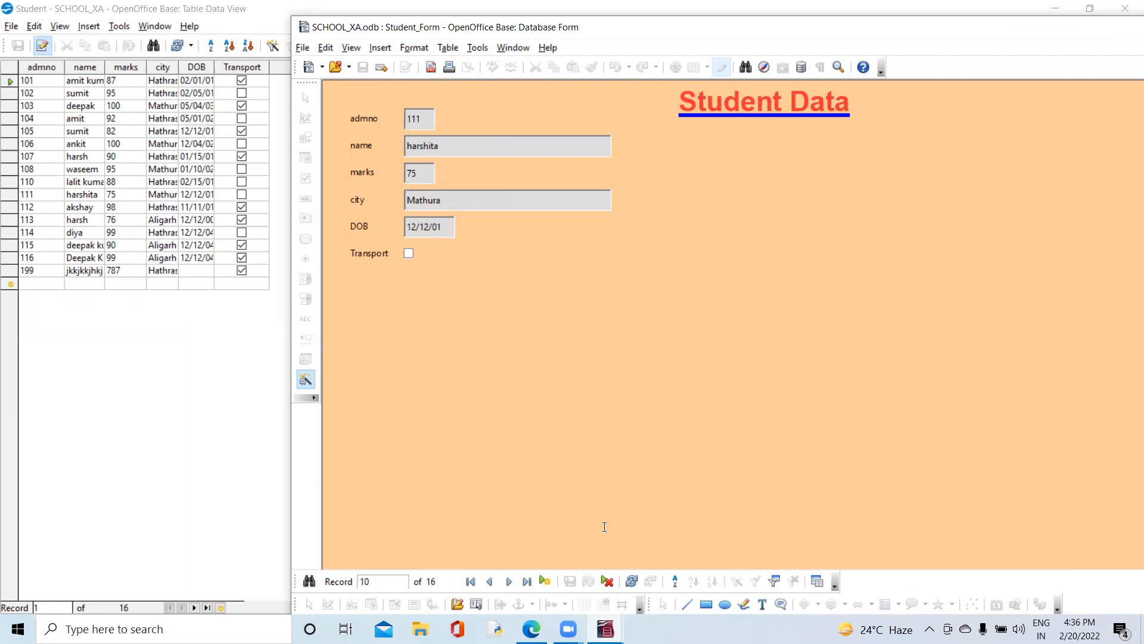
- Start a new record in the form and enter the student's admission number, full name and marks of 95
click(546, 581)
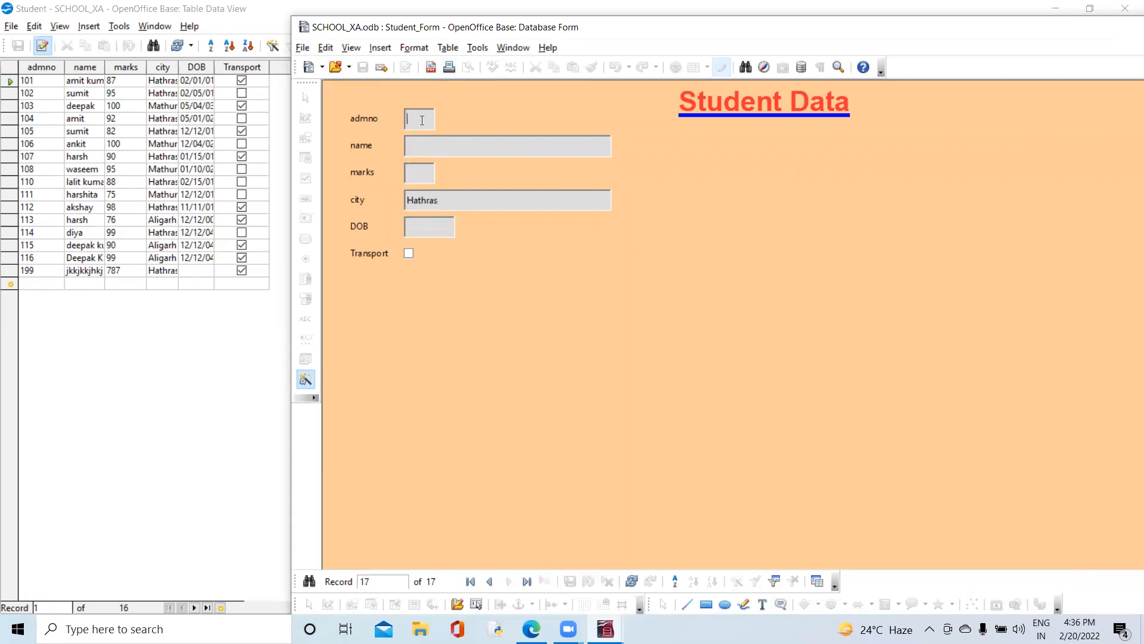
text(201)
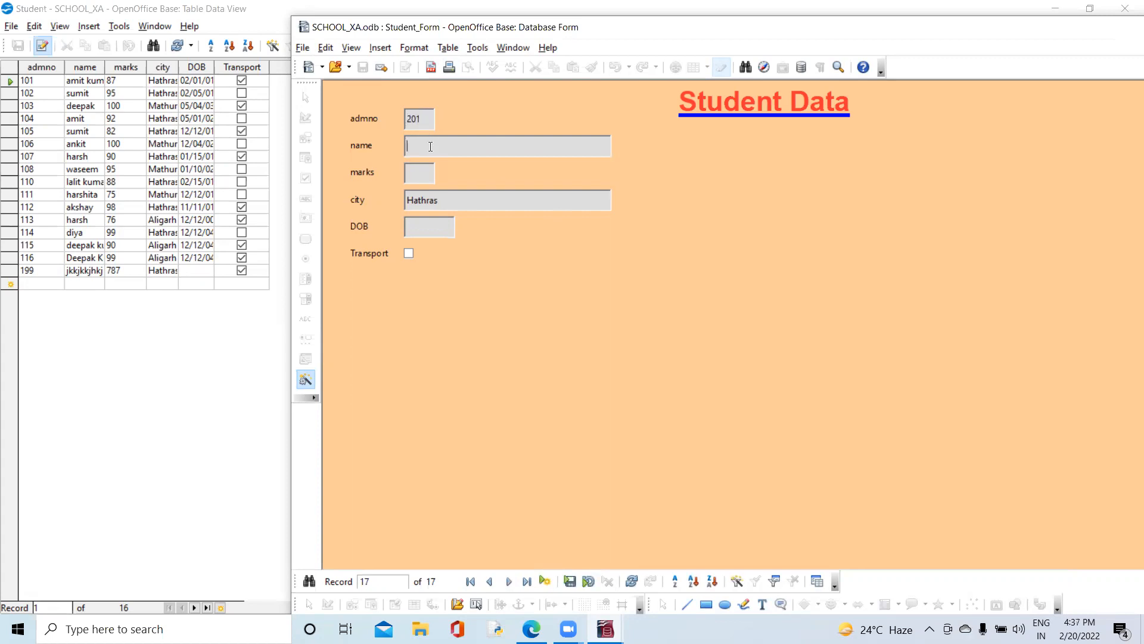
click(430, 147)
text(Radhika Kumari)
click(421, 174)
text(95)
- Replace the new record's default city with Mathura and leave Transport unticked
click(437, 198)
key(BackSpace)
key(BackSpace)
key(BackSpace)
key(BackSpace)
key(BackSpace)
key(BackSpace)
key(BackSpace)
text(Mathura)
click(409, 254)
- Store the new record by going to the first record and back to the last, keeping the form beside the table
drag(742, 33, 624, 23)
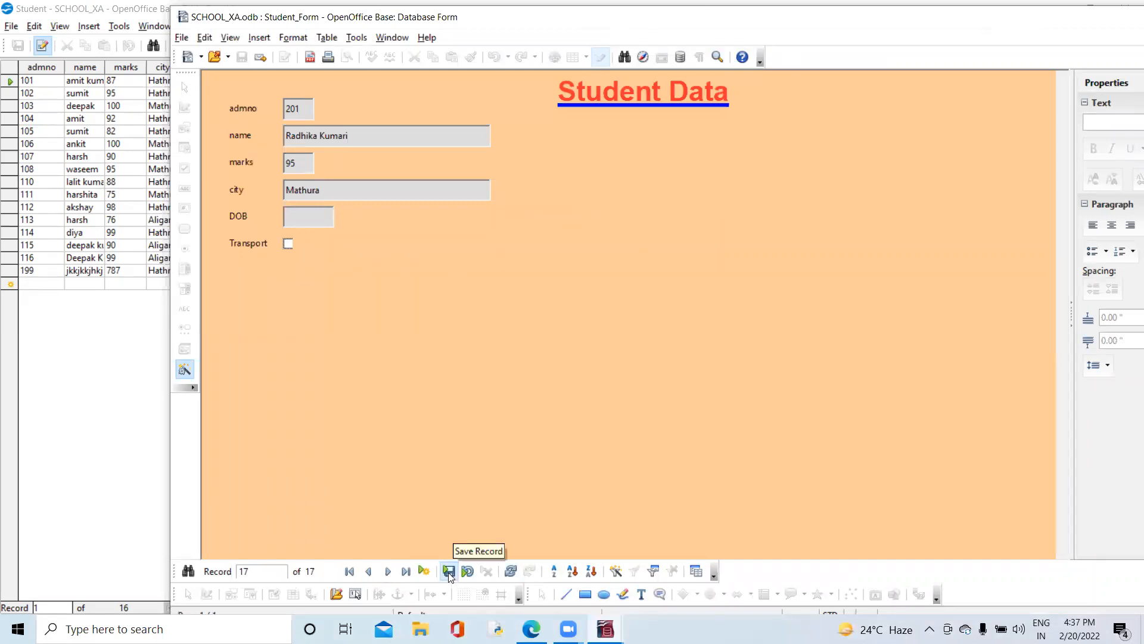
drag(745, 17, 571, 43)
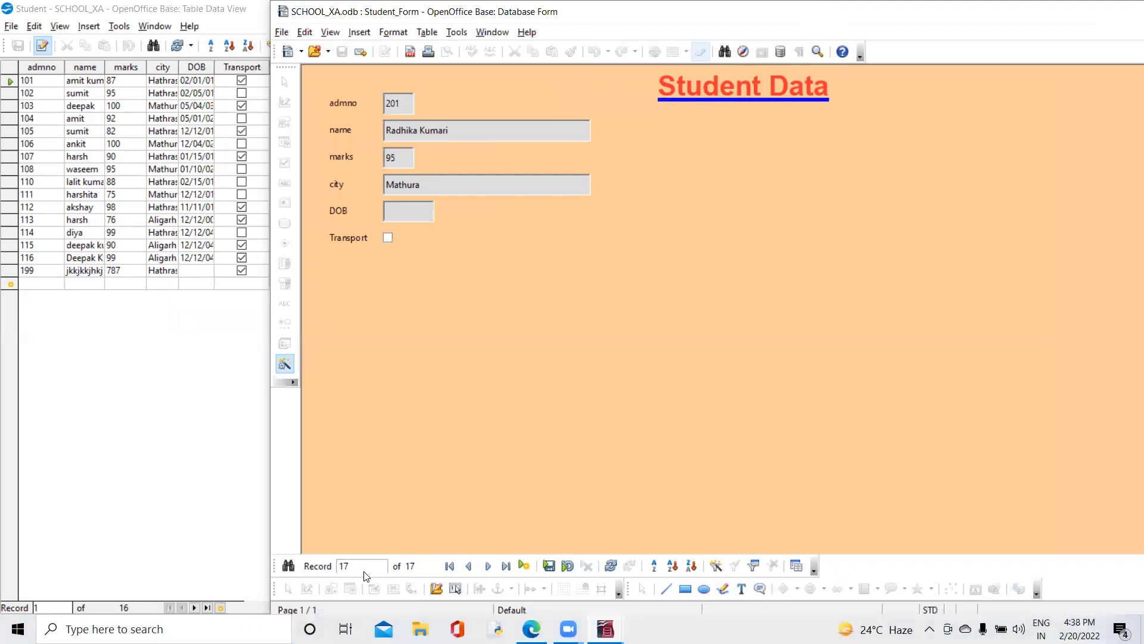
click(450, 566)
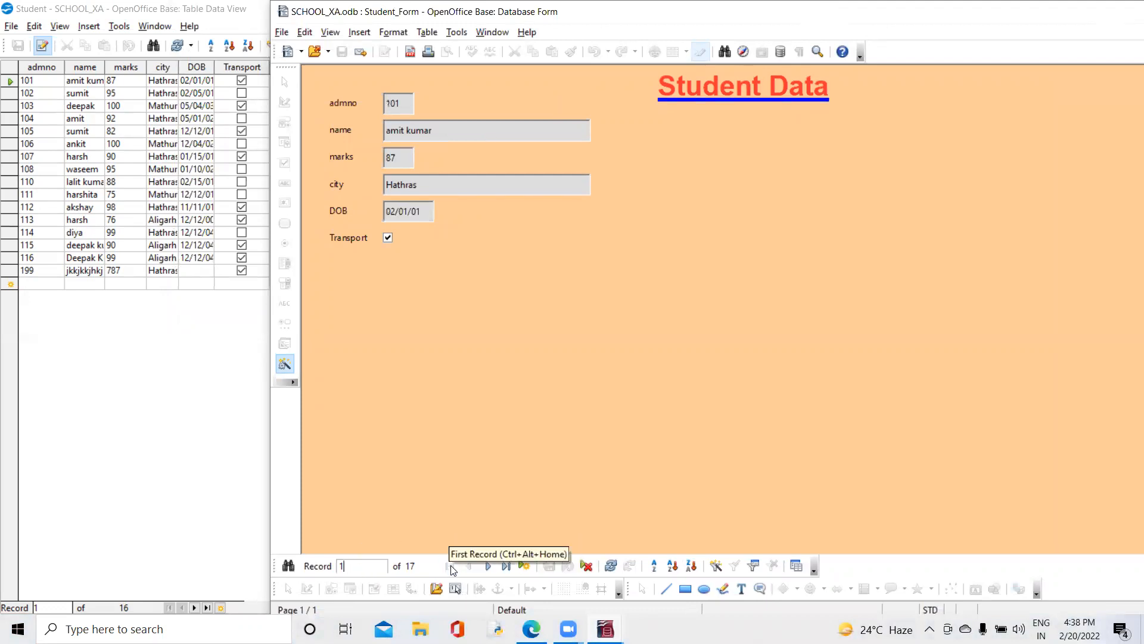
click(507, 570)
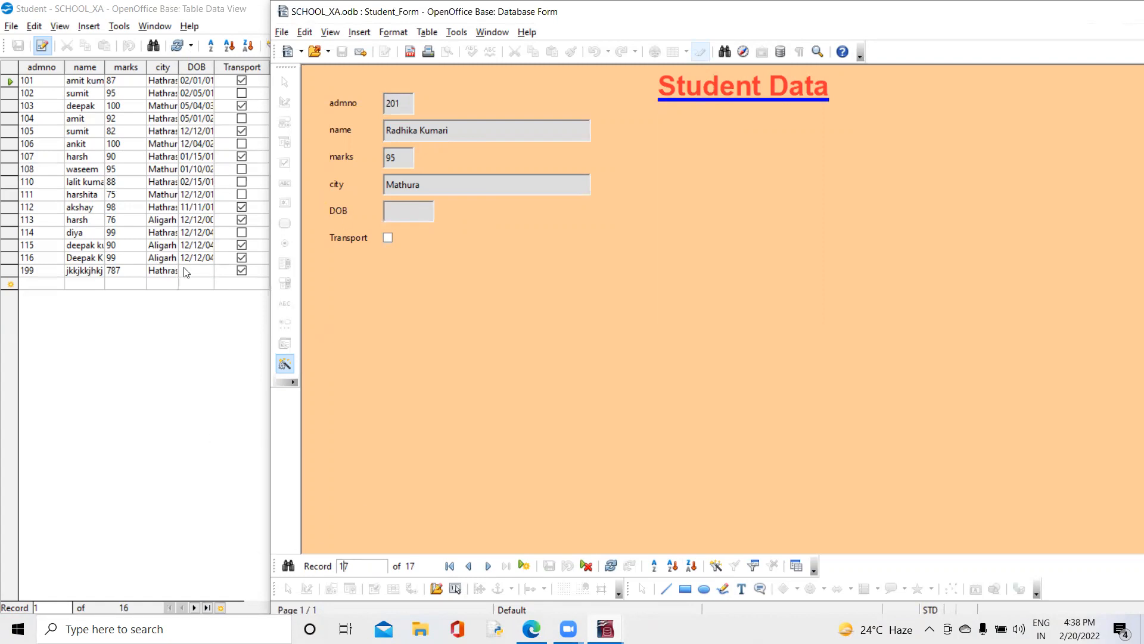
- Close and reopen the Student table to load the new record, and widen the name column to fit its contents
click(165, 336)
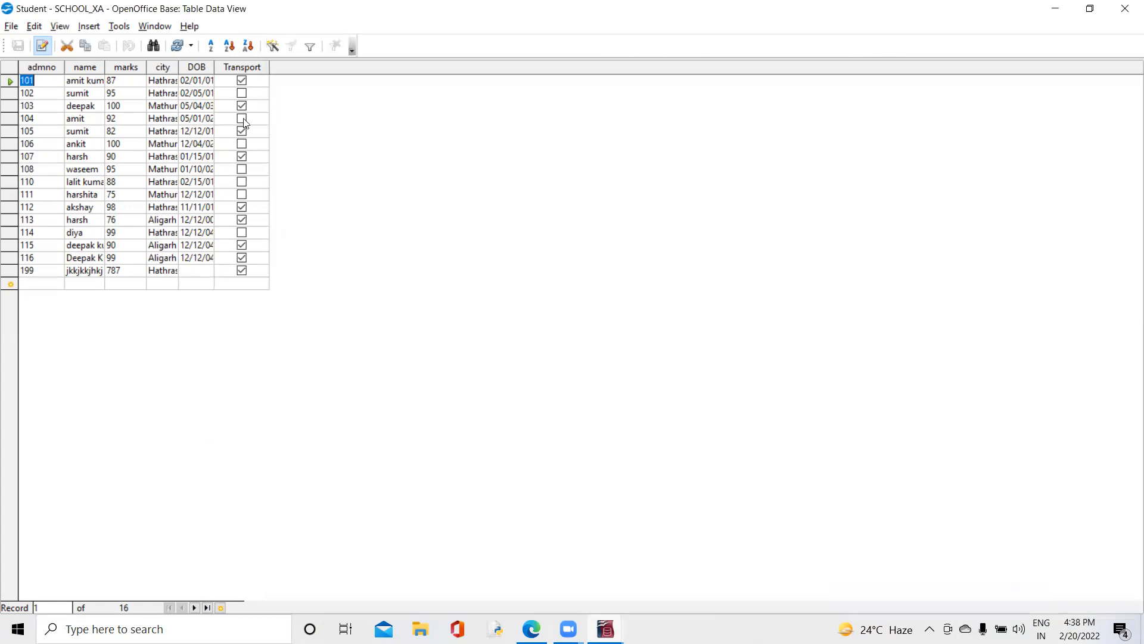
click(1127, 13)
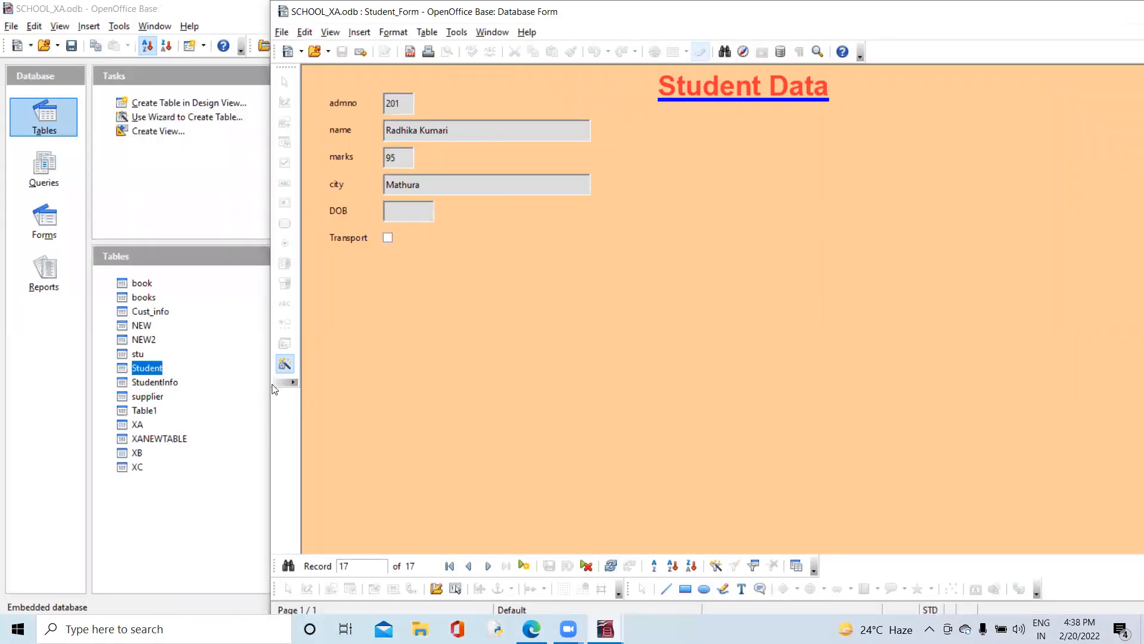
double_click(149, 369)
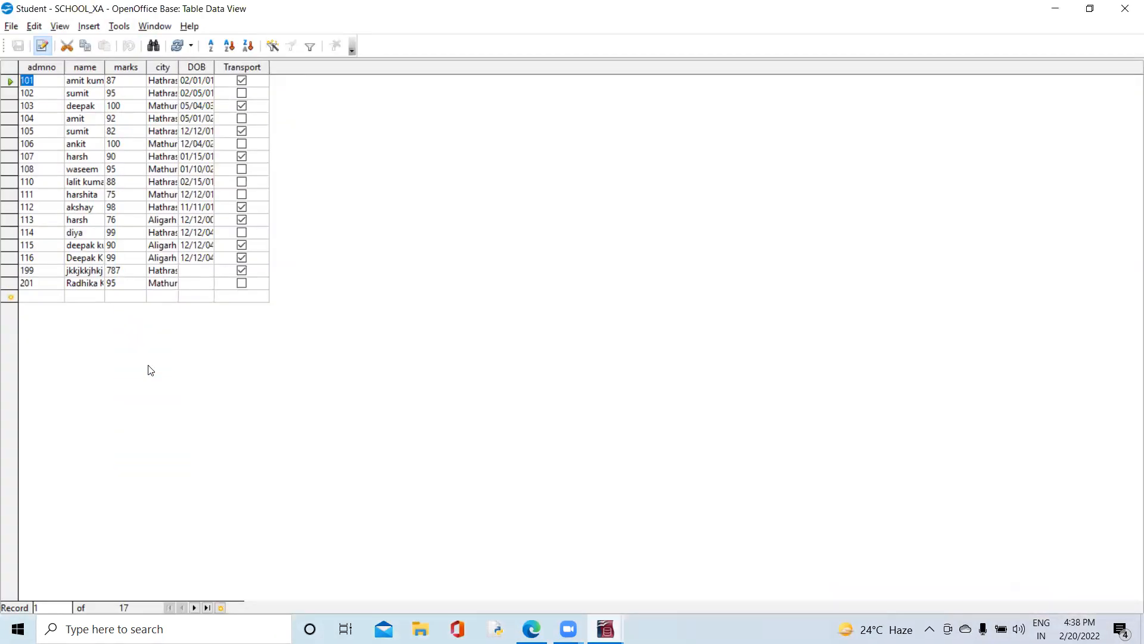
click(10, 284)
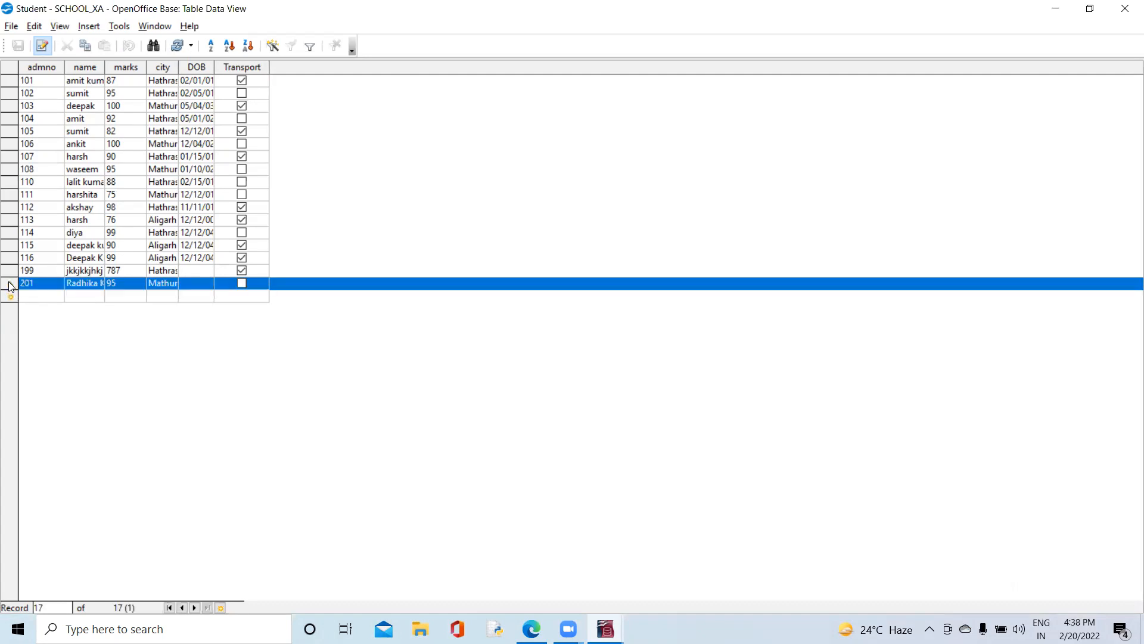
double_click(105, 67)
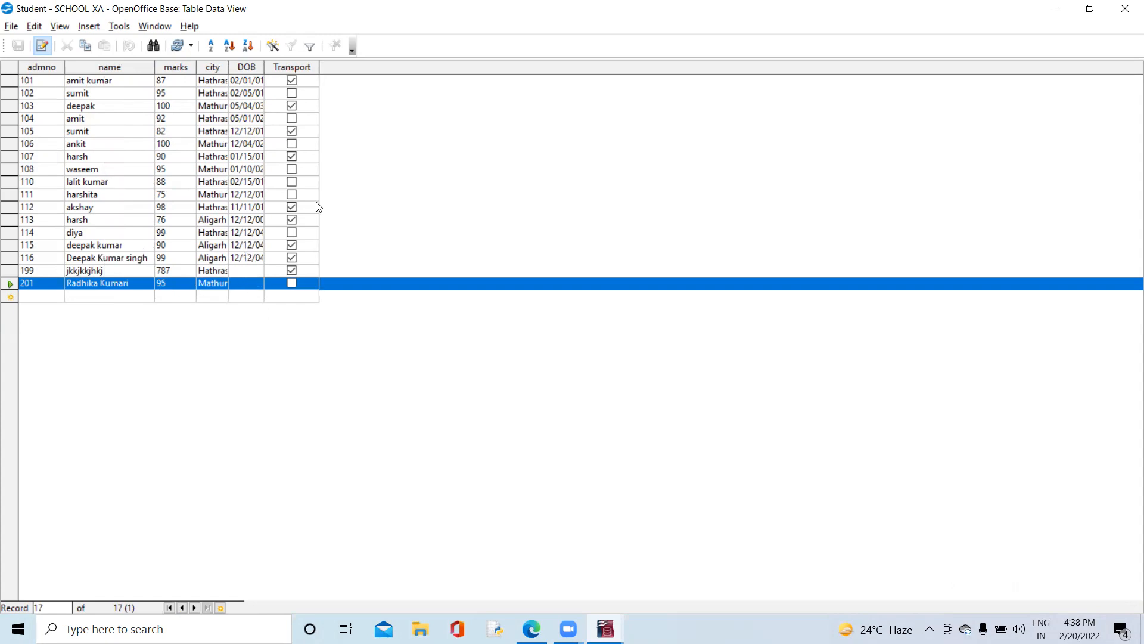
click(360, 327)
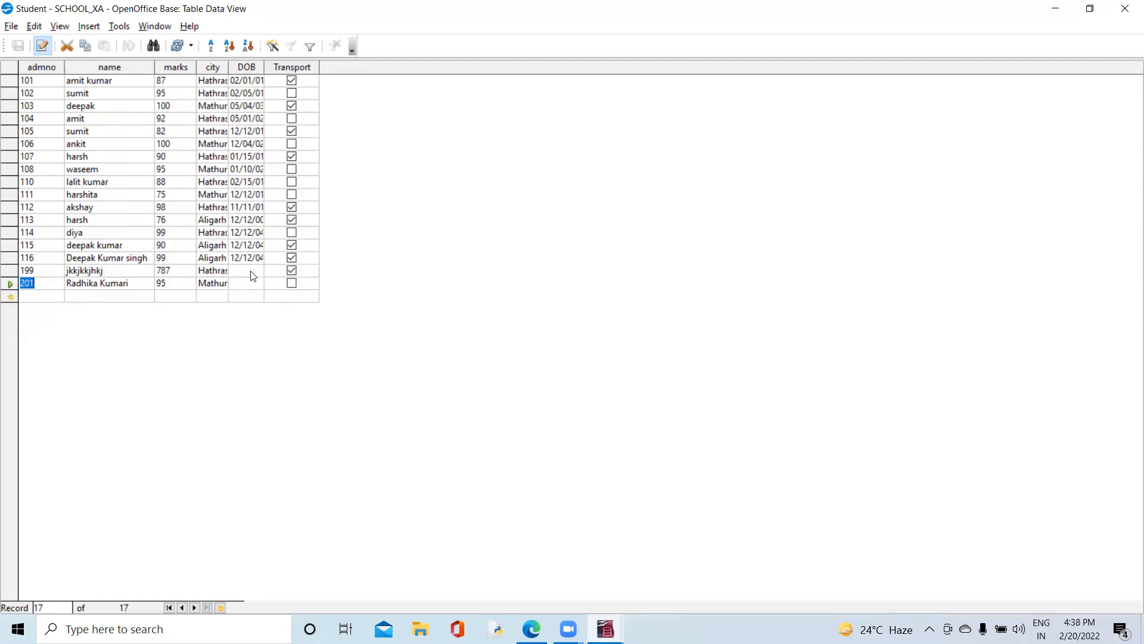
- In the table's last record, tick Transport and set the marks to 90
click(292, 284)
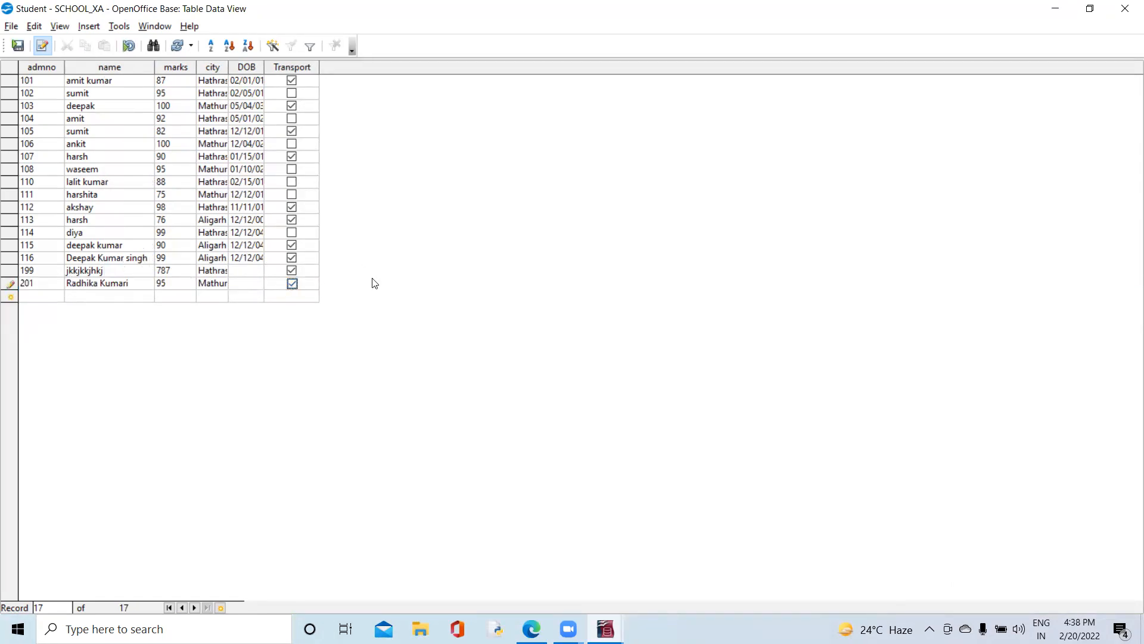
click(254, 282)
click(170, 283)
text(90)
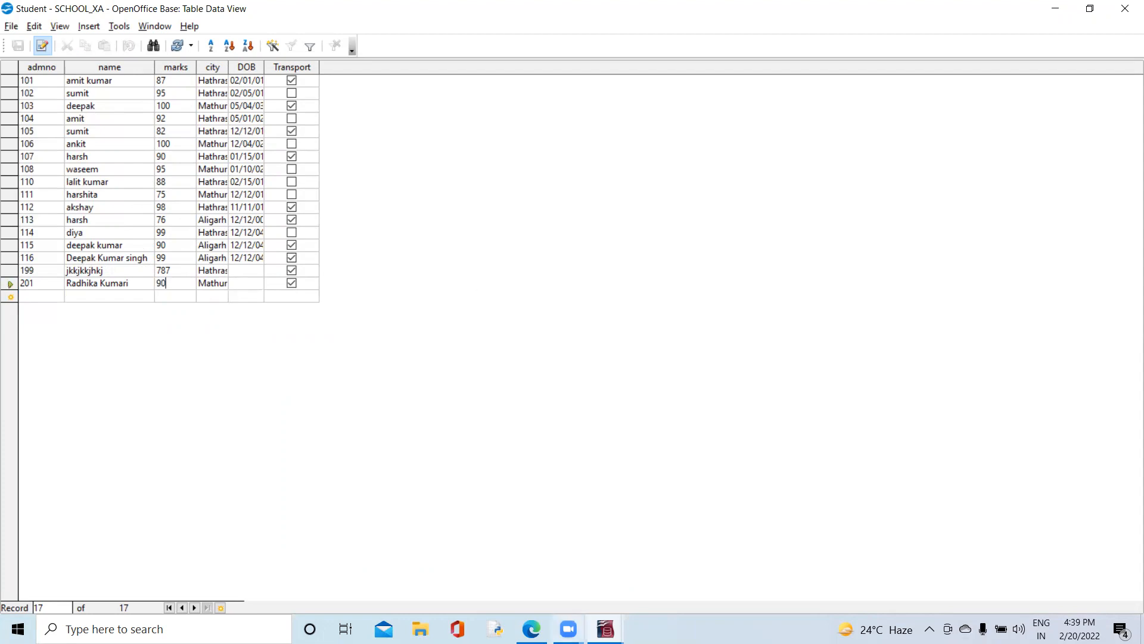
- Return to the form and move between its first and last records to check for the table edits
mouse_move(605, 629)
click(605, 581)
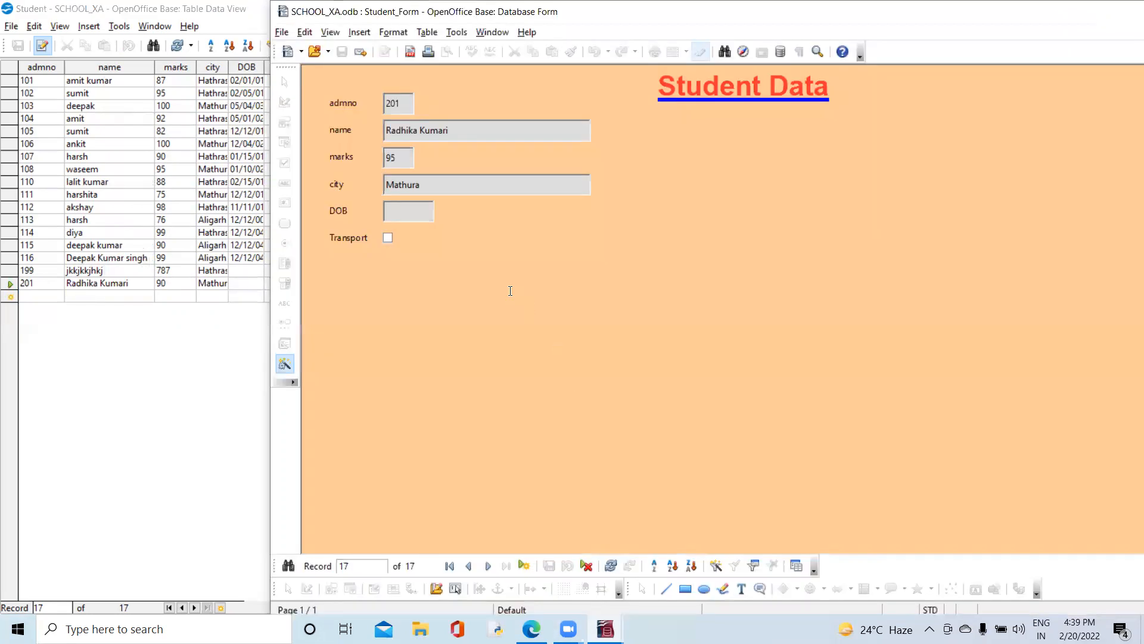
click(469, 566)
click(488, 566)
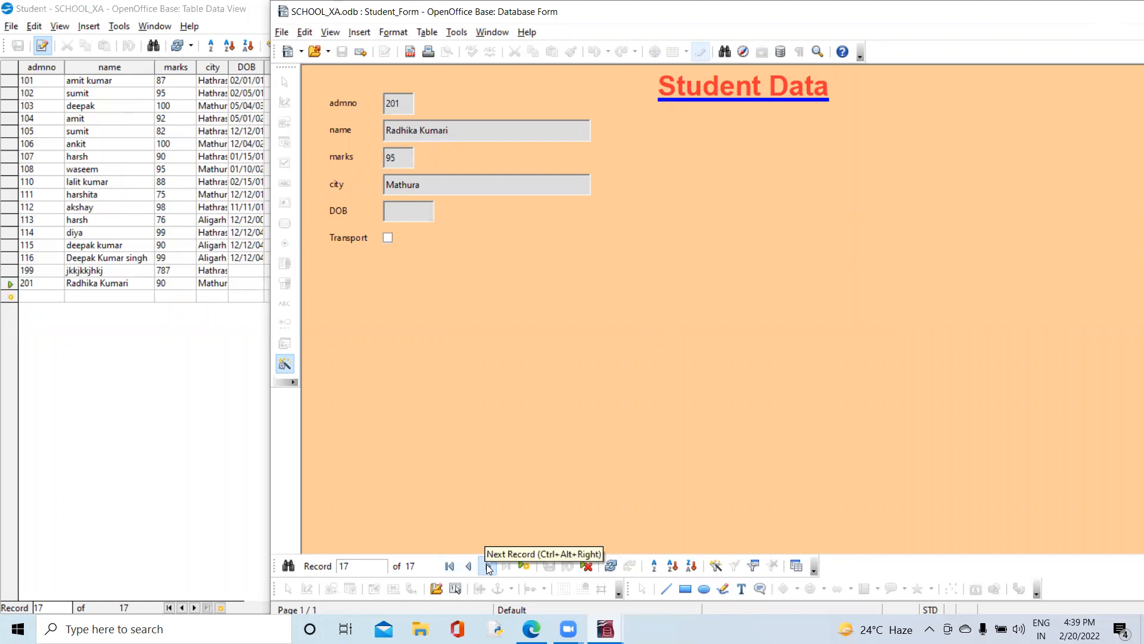
click(451, 566)
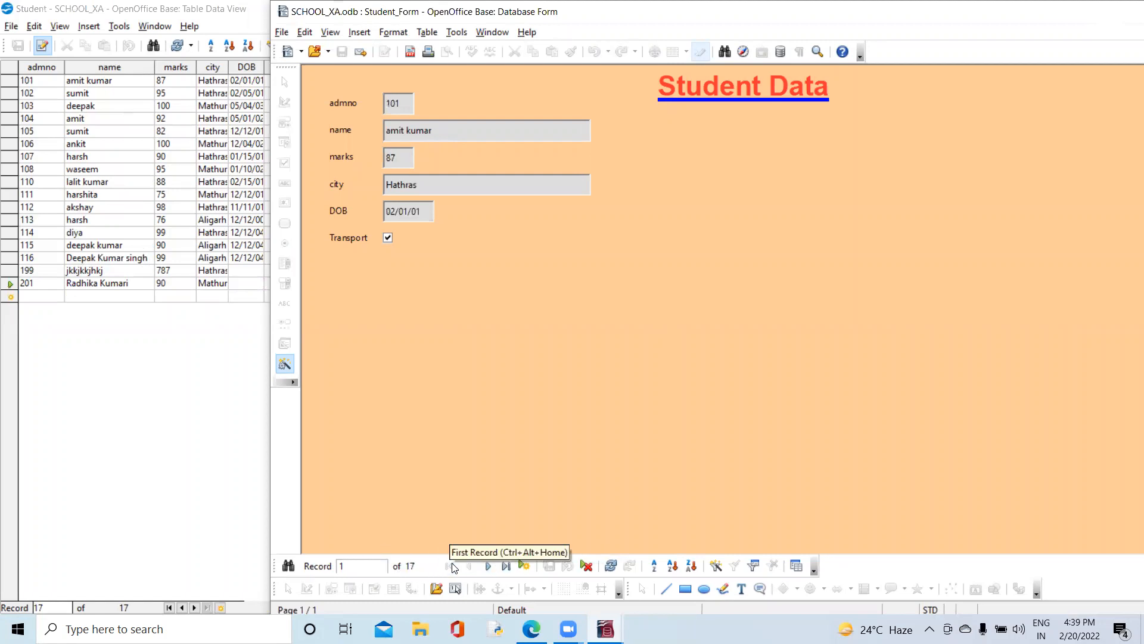
click(507, 566)
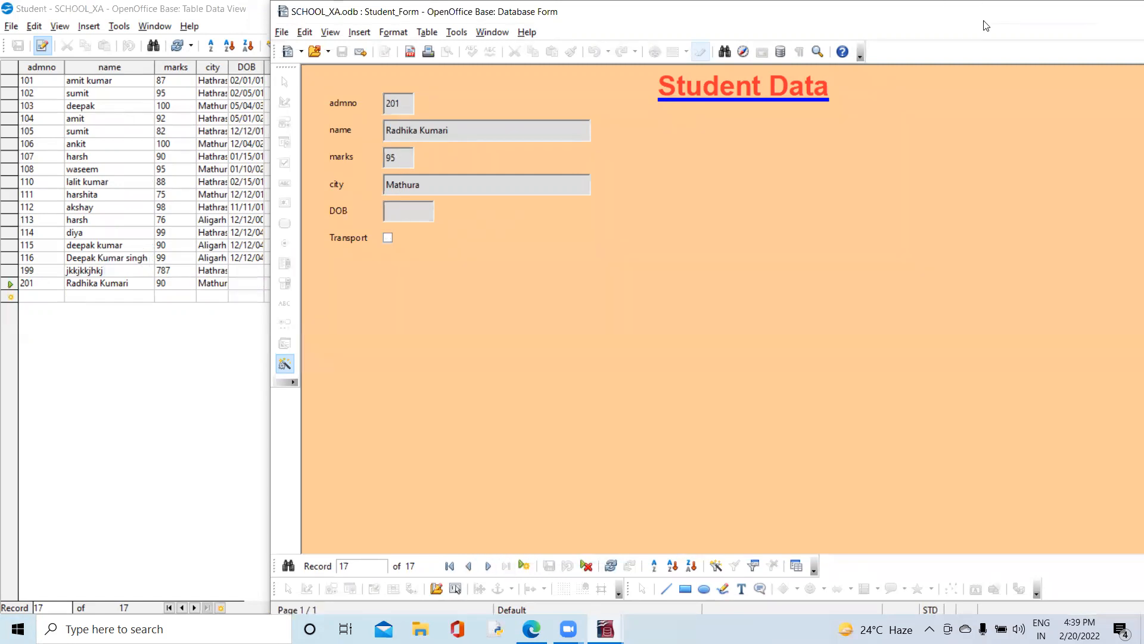
- Close Student_Form, reopen it from the database's forms and go to the last record
drag(984, 15, 696, 17)
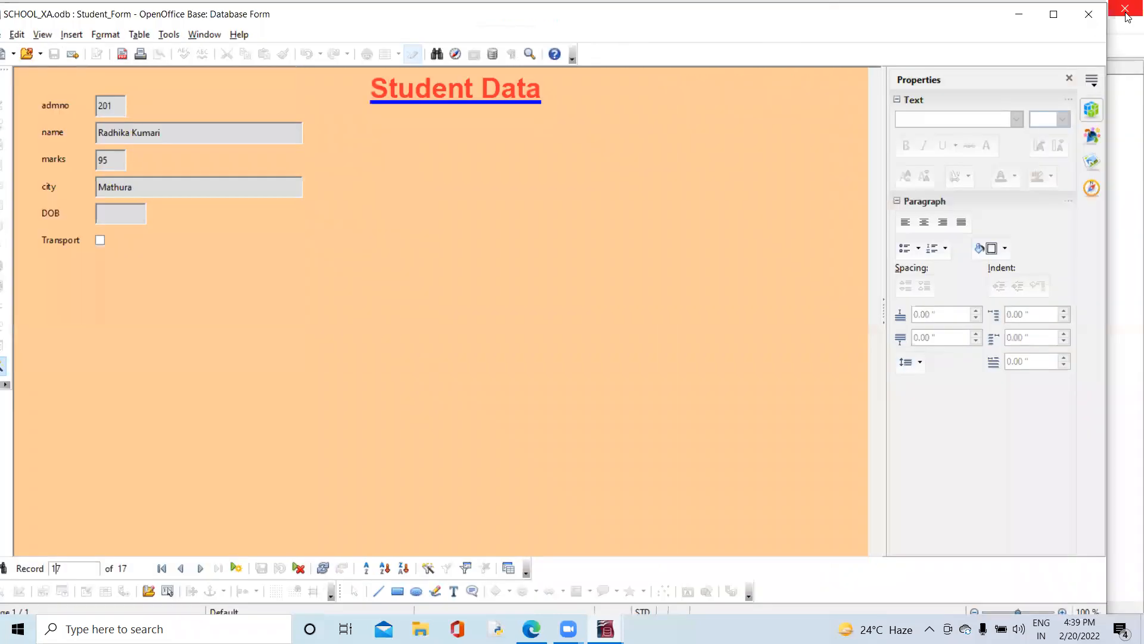
click(1090, 16)
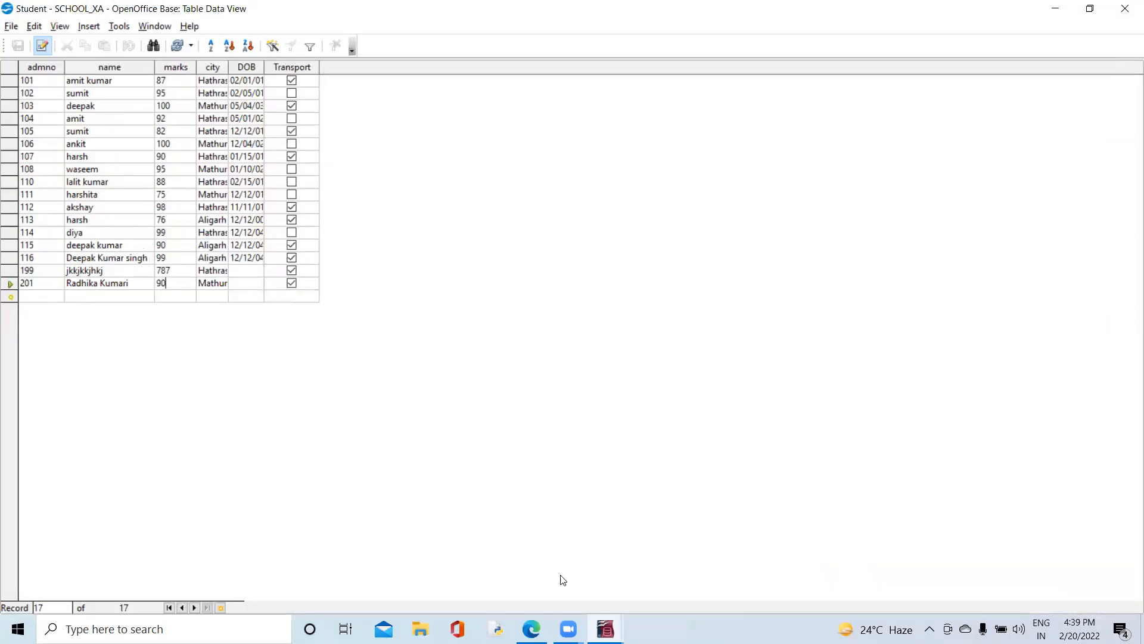
mouse_move(605, 629)
click(525, 572)
click(51, 231)
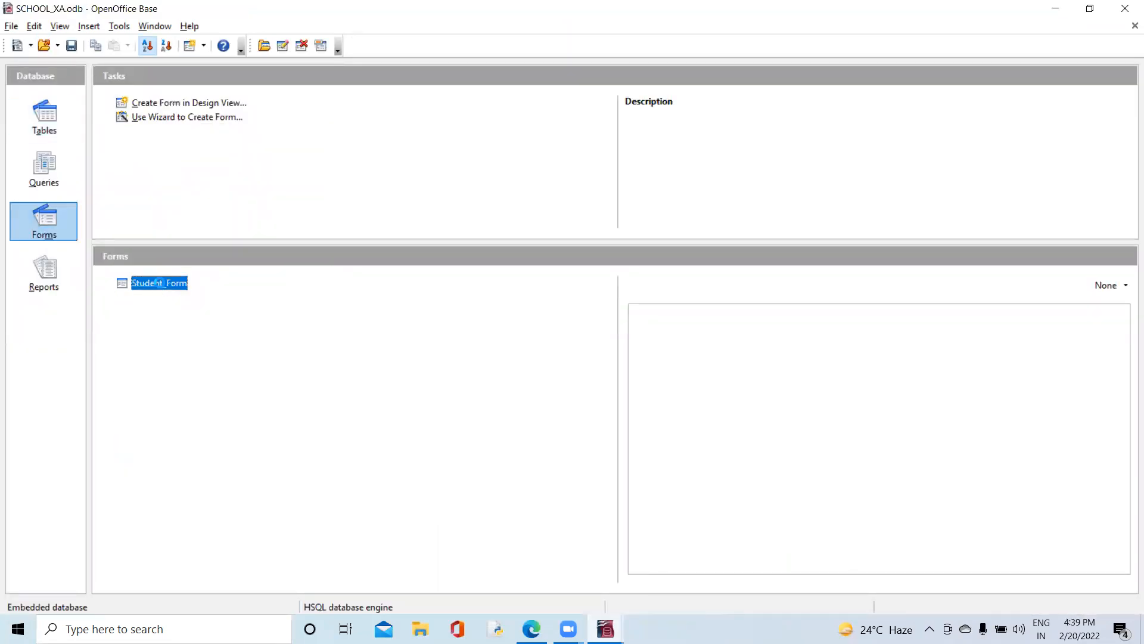
double_click(156, 283)
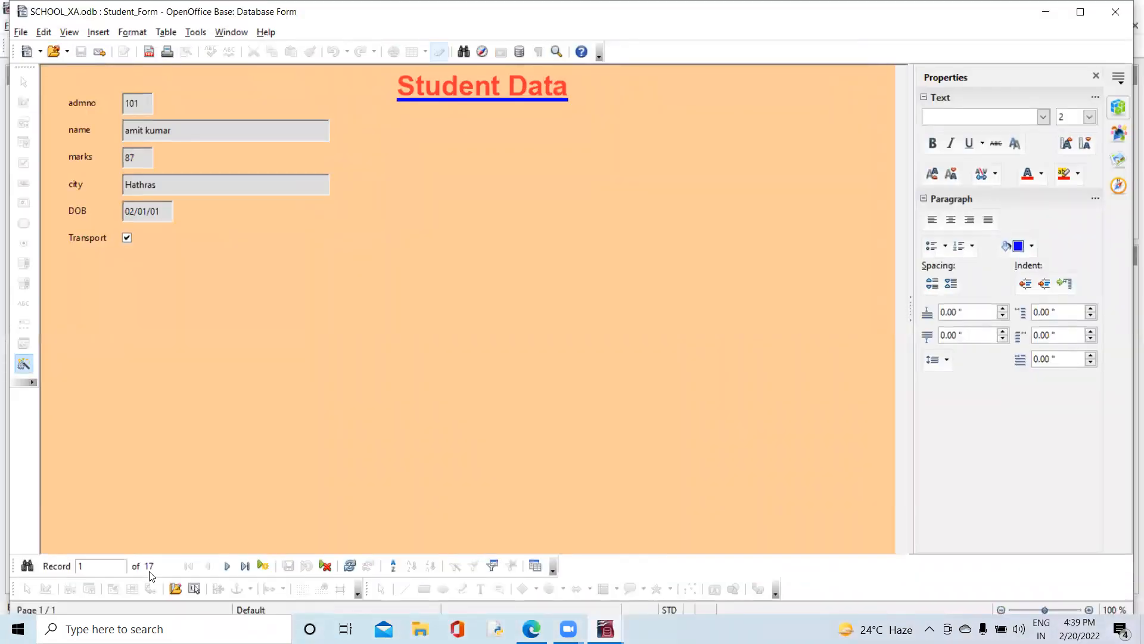
click(245, 565)
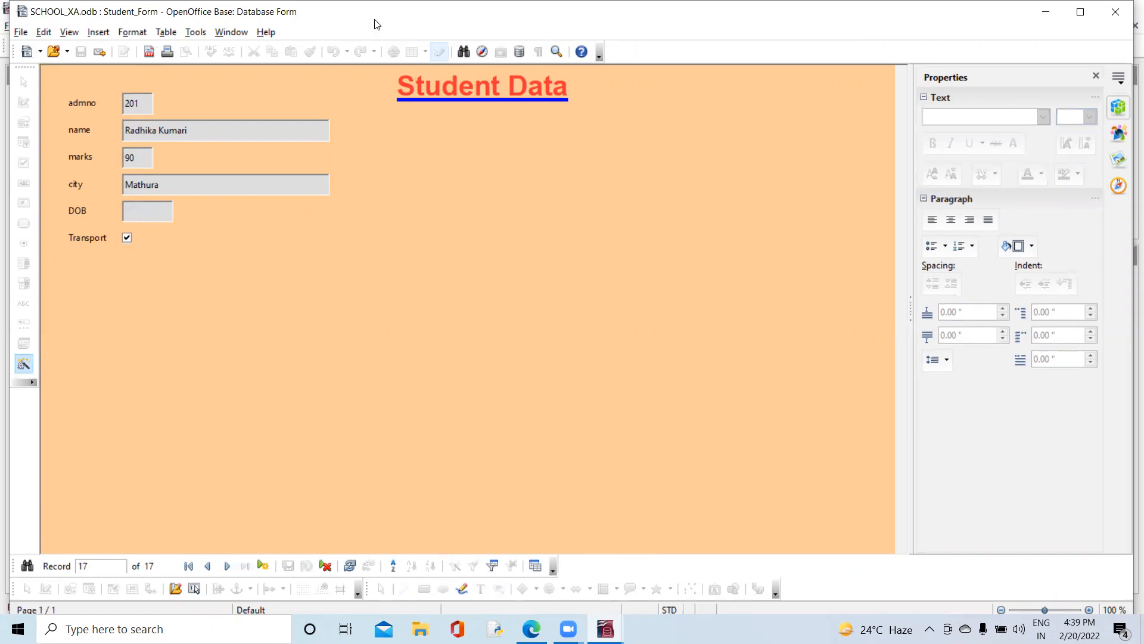
- Place the Student_Form window beside the Student table's data view so both can be seen together
drag(376, 14, 677, 56)
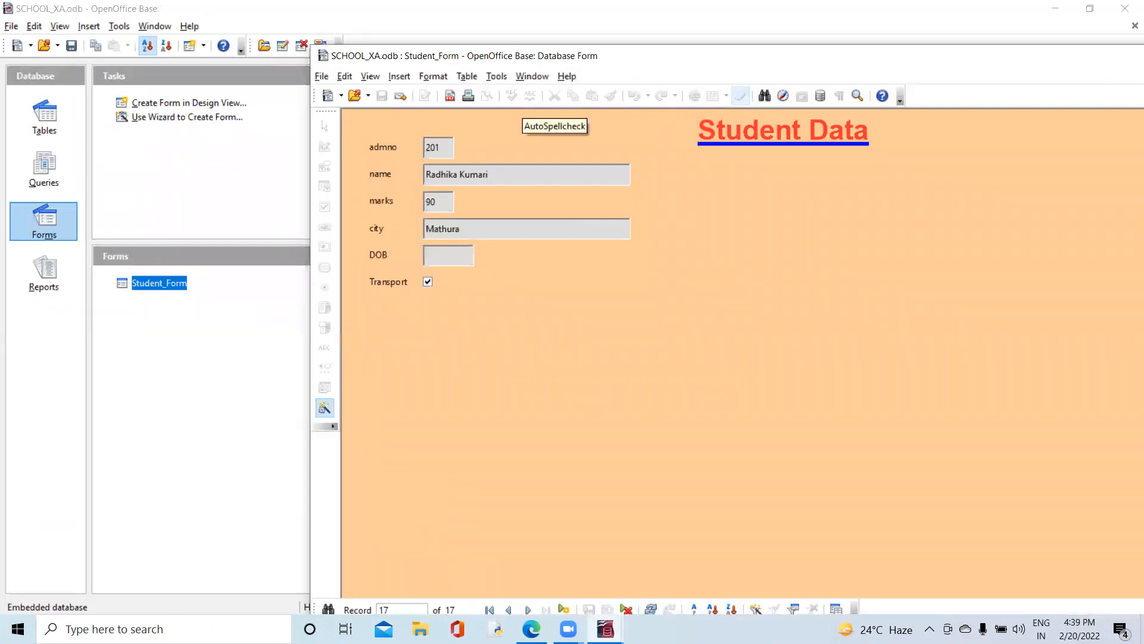
mouse_move(605, 626)
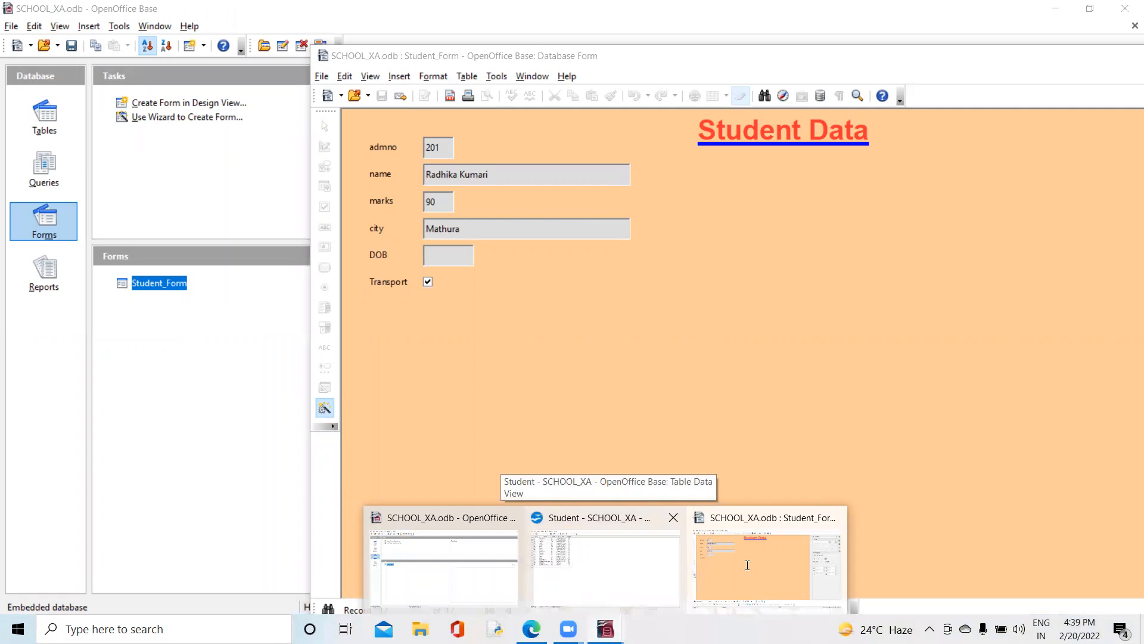
click(606, 566)
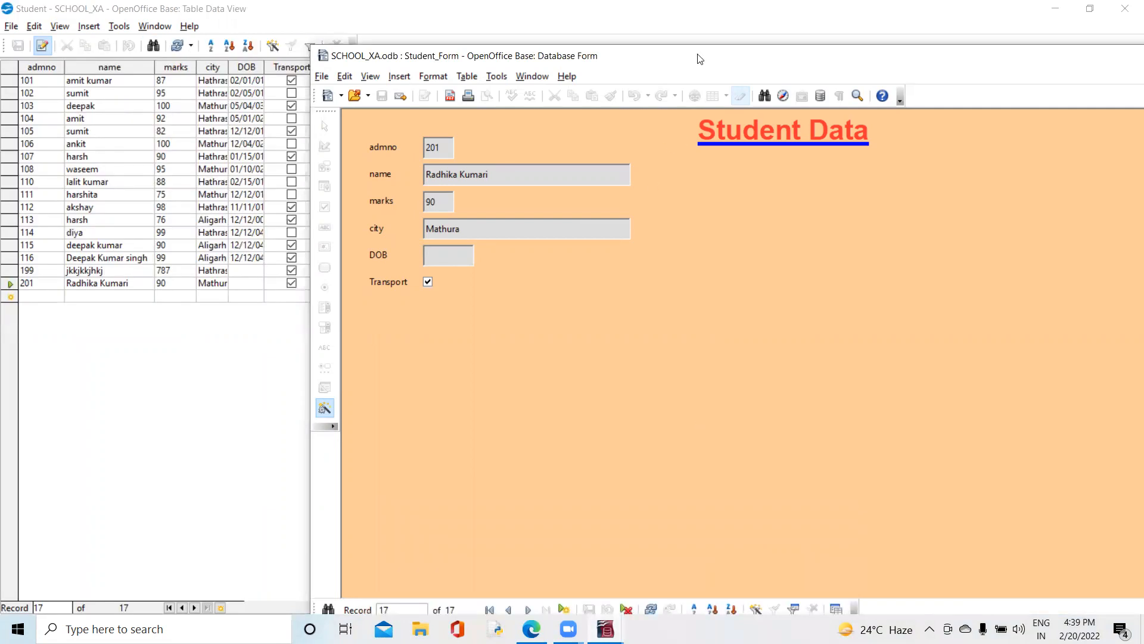
drag(700, 59, 659, 31)
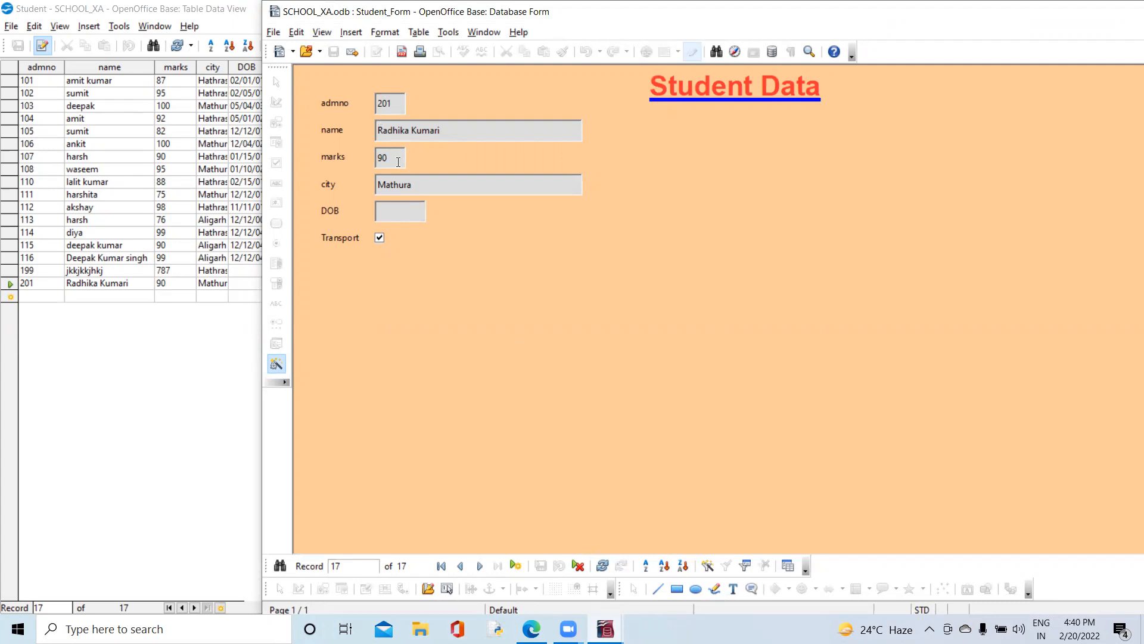
- Go to record 8 in the form, set its marks to 85 and save the record
click(346, 566)
key(BackSpace)
key(BackSpace)
text(8)
key(Return)
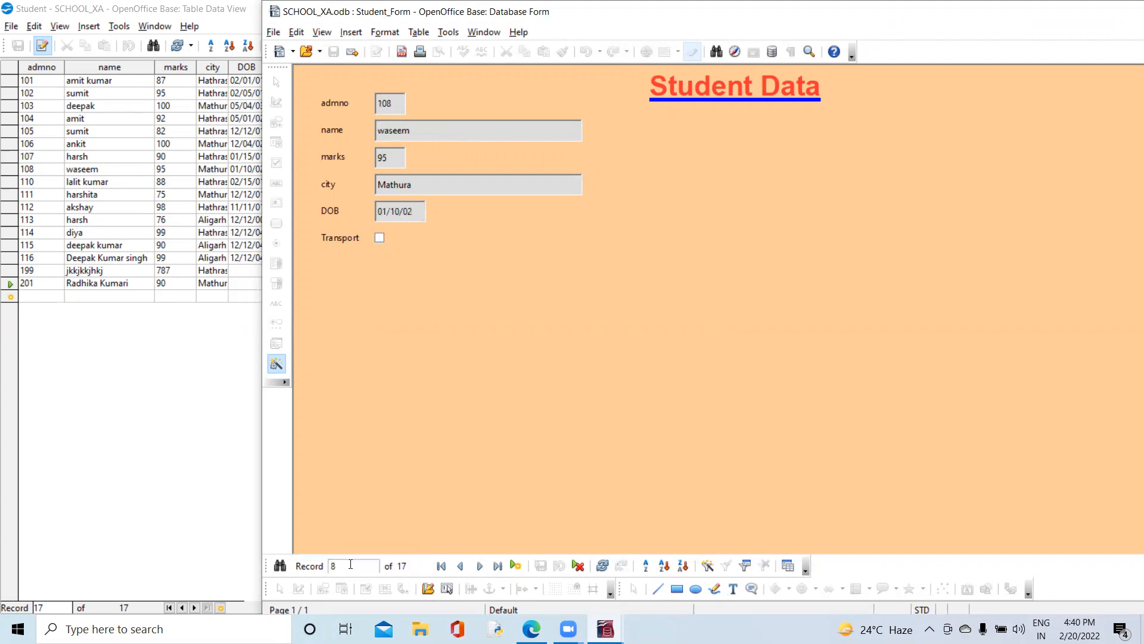
click(396, 157)
key(BackSpace)
key(BackSpace)
text(5)
key(BackSpace)
text(85)
click(540, 566)
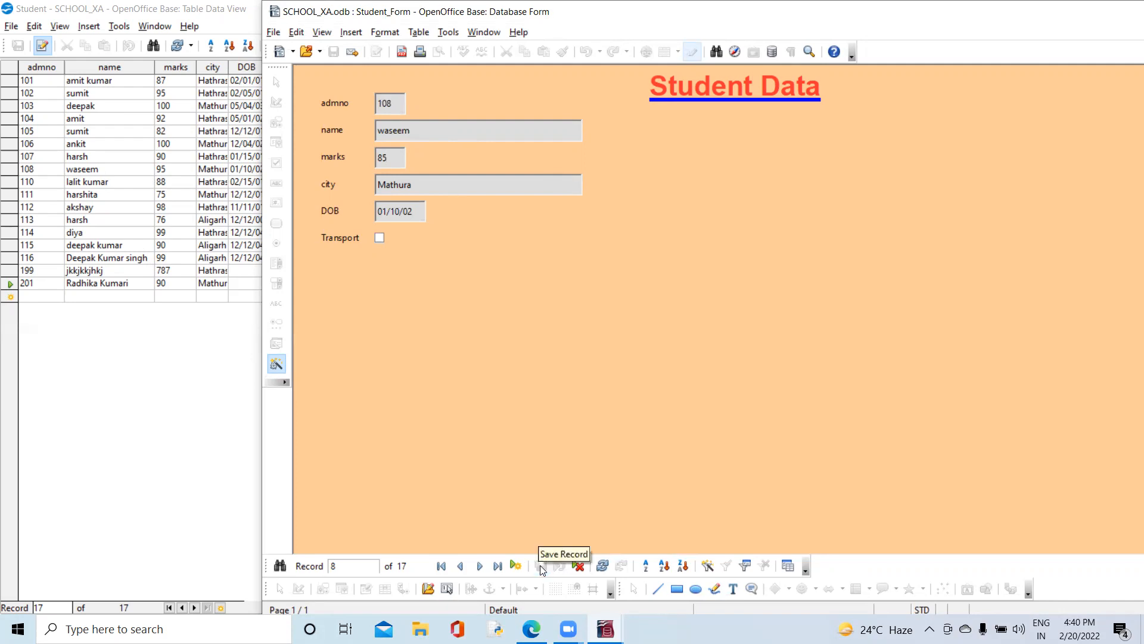
- Close and reopen the Student table, and select its eighth record to check the marks edited in the form
click(91, 412)
click(1130, 9)
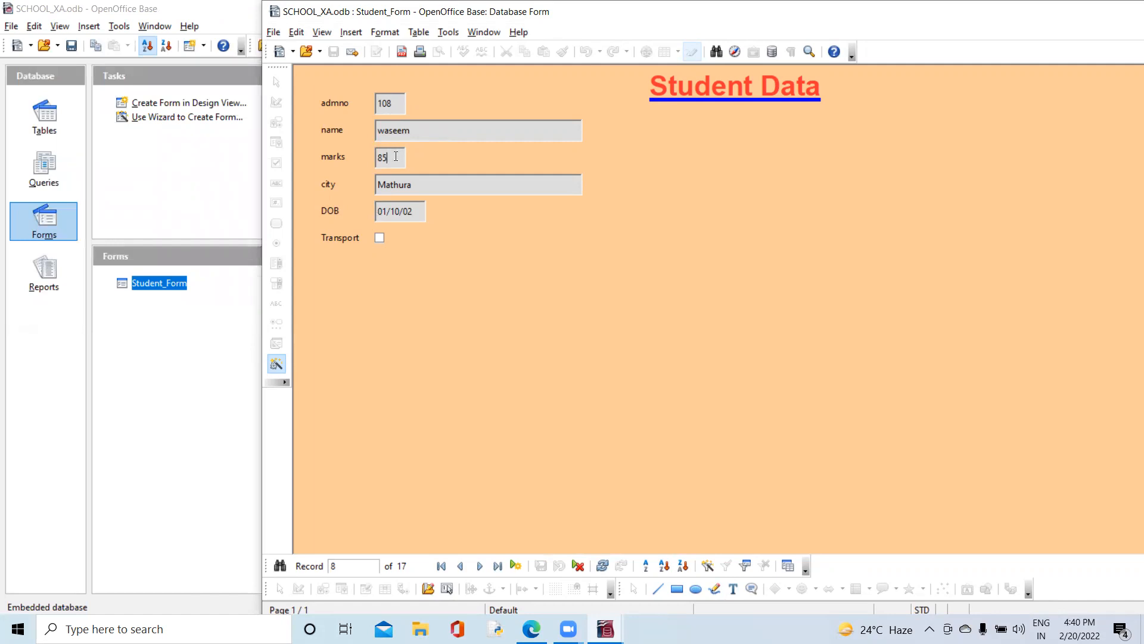
click(36, 115)
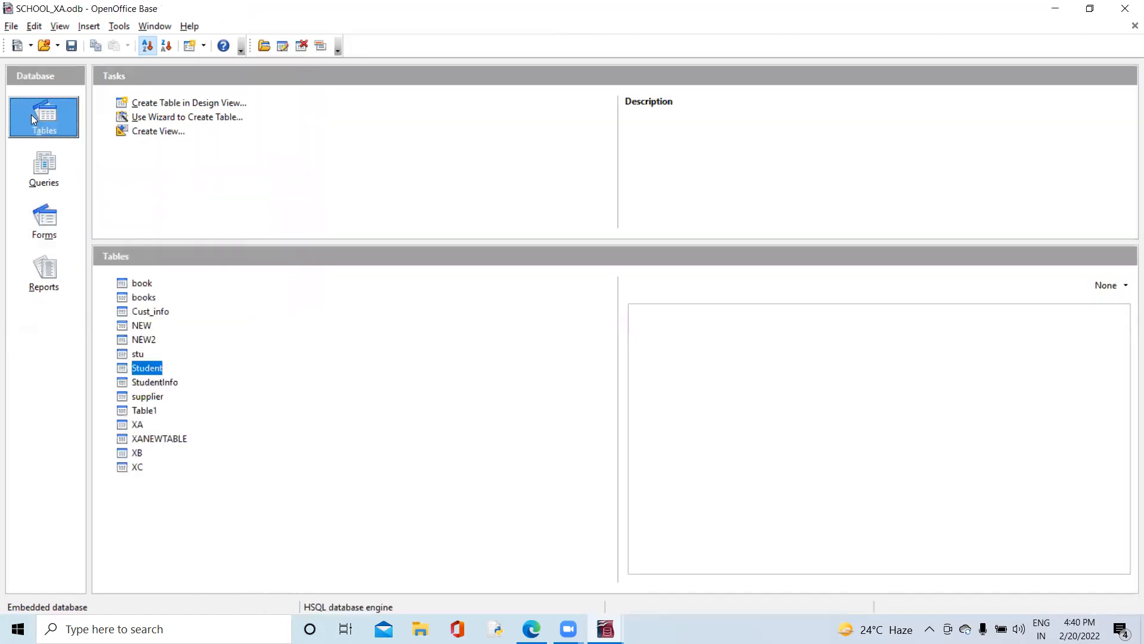
double_click(151, 367)
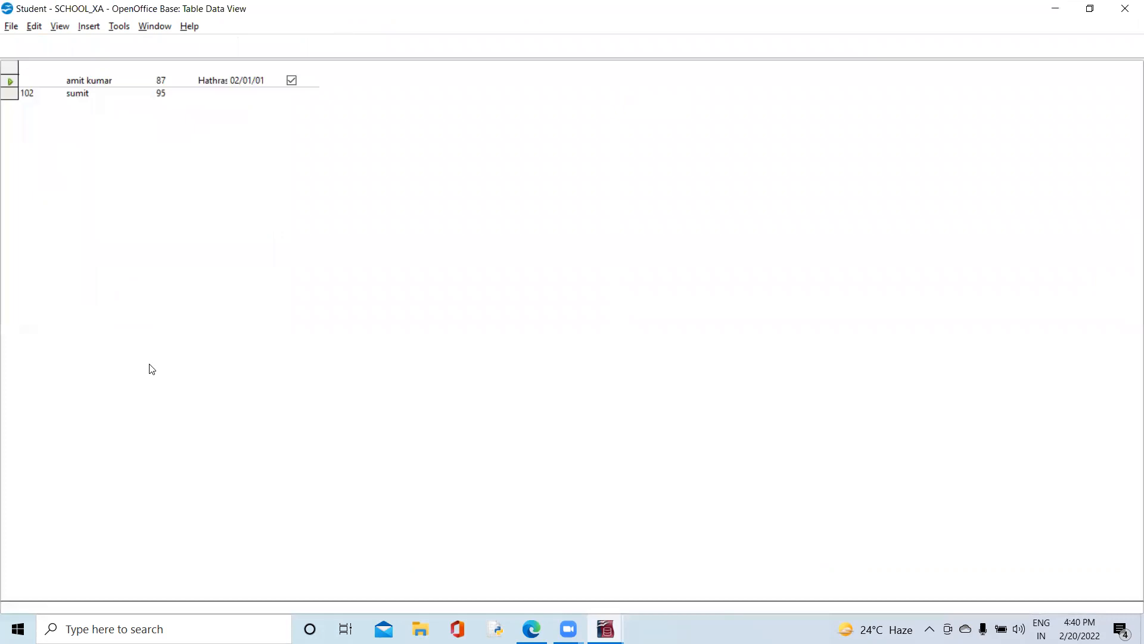
click(8, 170)
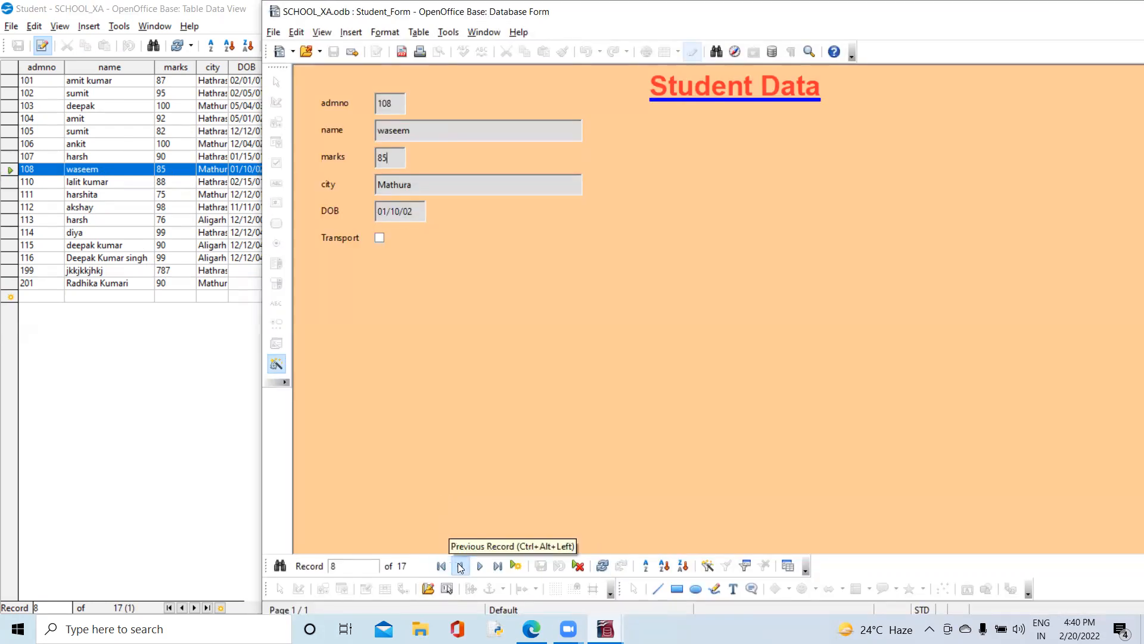
- Go to record 7 in Student_Form and delete that record, accepting the deletion
click(461, 566)
click(480, 566)
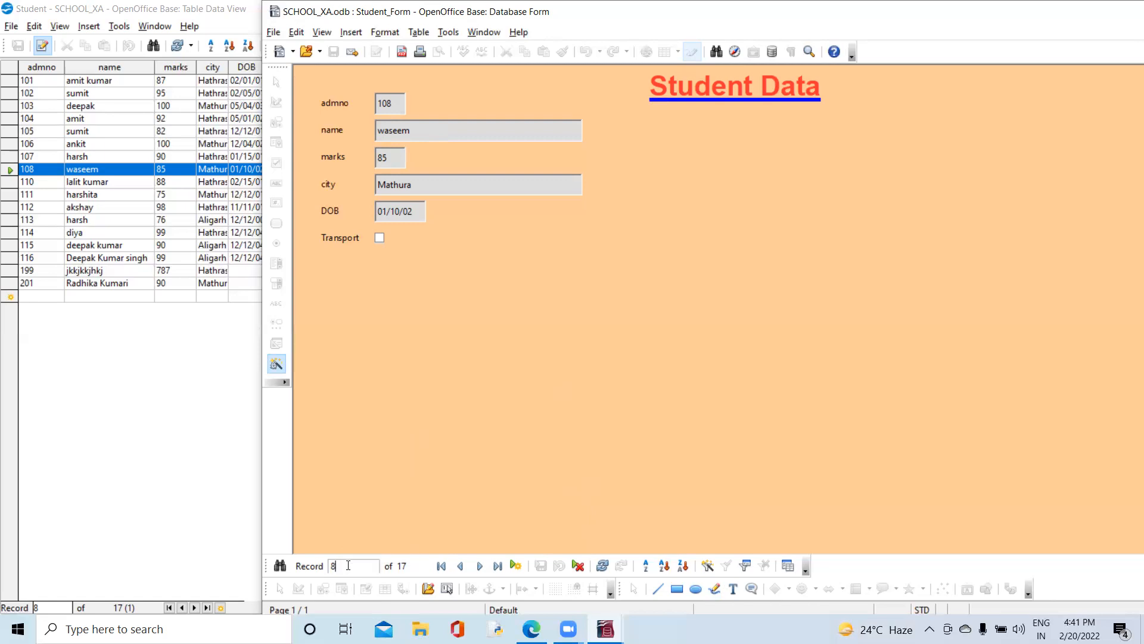
key(BackSpace)
text(7)
key(Return)
click(578, 566)
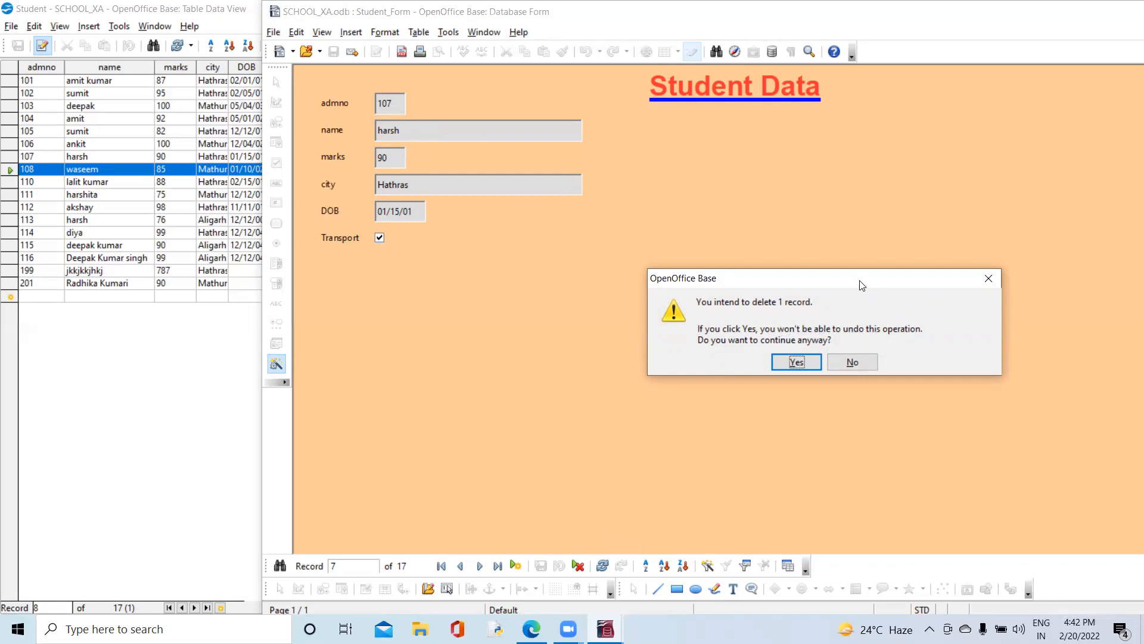
click(798, 363)
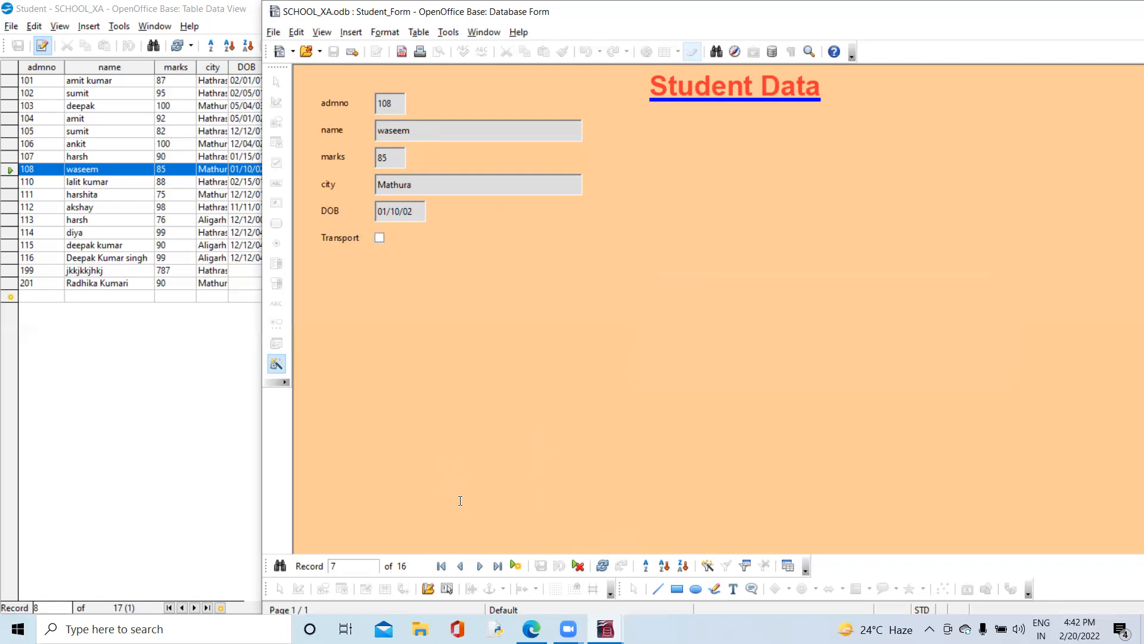
- Move back and forth between the form records around the deleted one to check the deletion
click(461, 566)
click(481, 566)
click(461, 566)
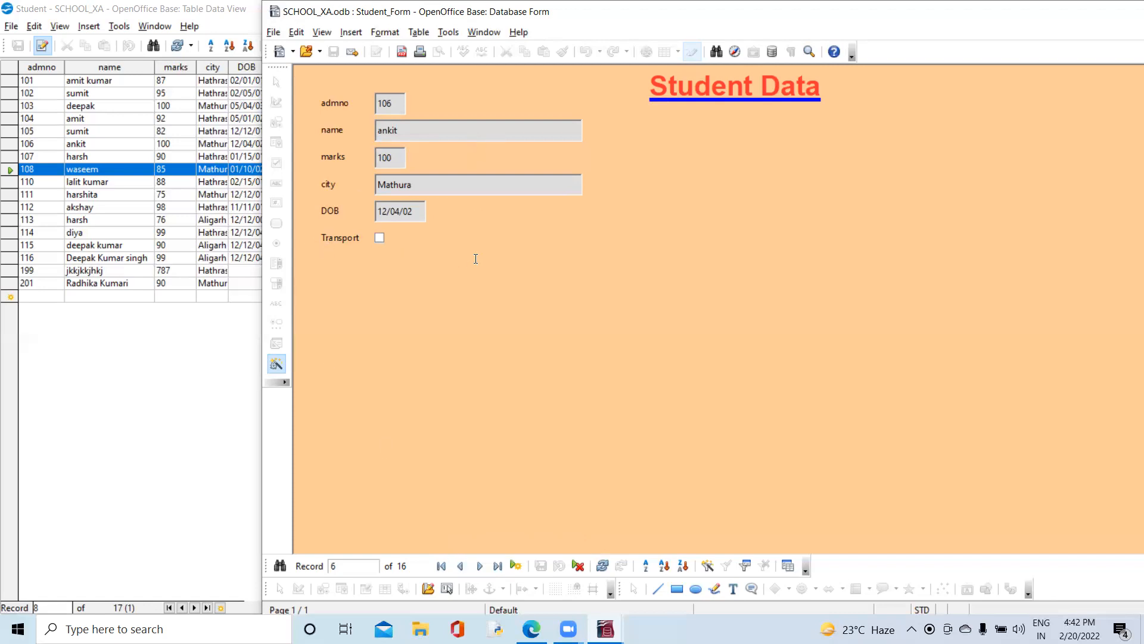
- Close and reopen the Student table, and select the rows on either side of the deleted record to check its removal
click(12, 157)
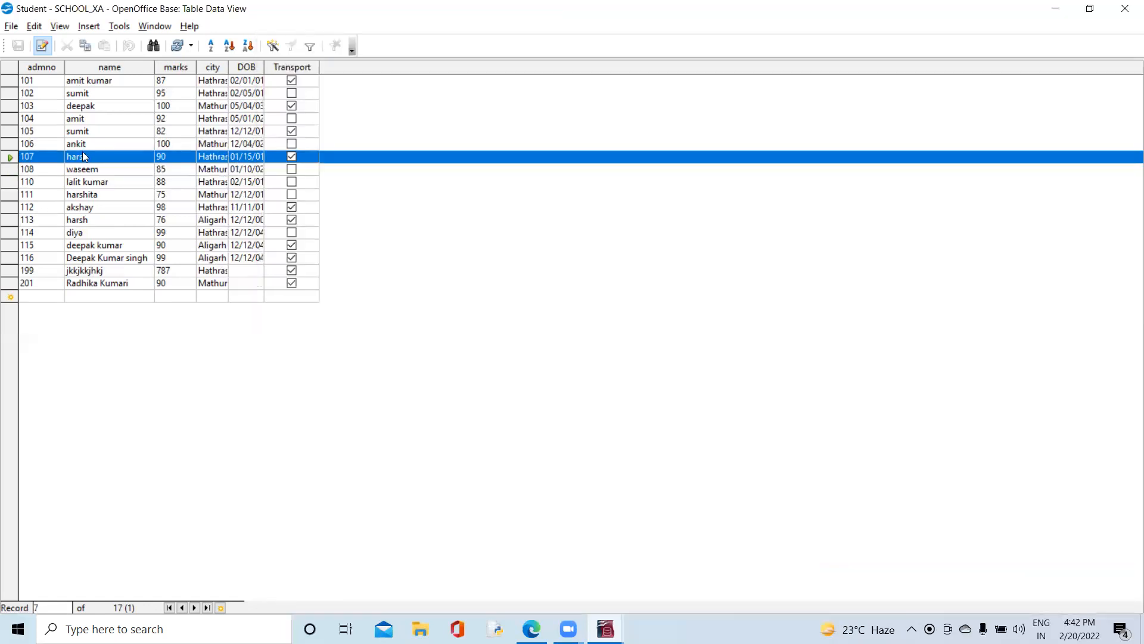
click(1127, 8)
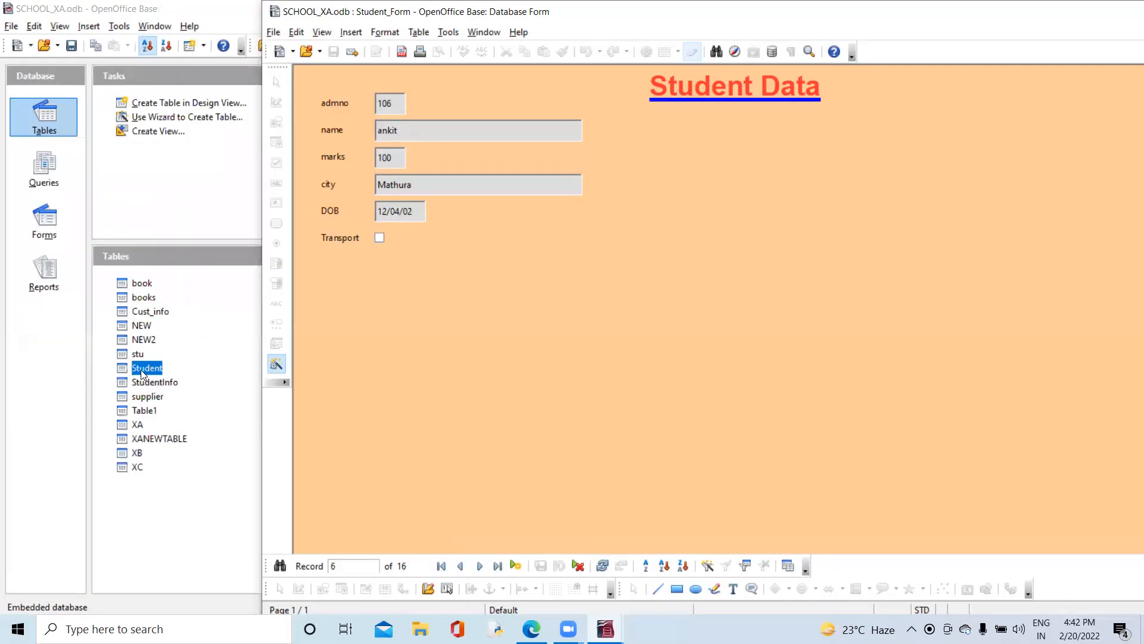
click(142, 370)
double_click(142, 372)
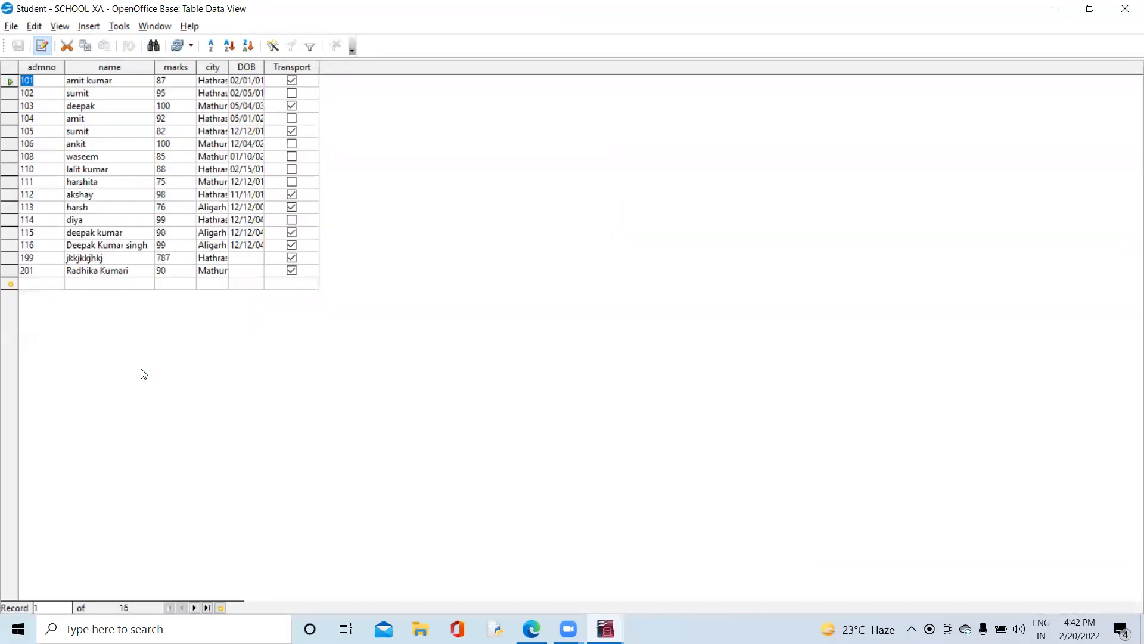
click(11, 146)
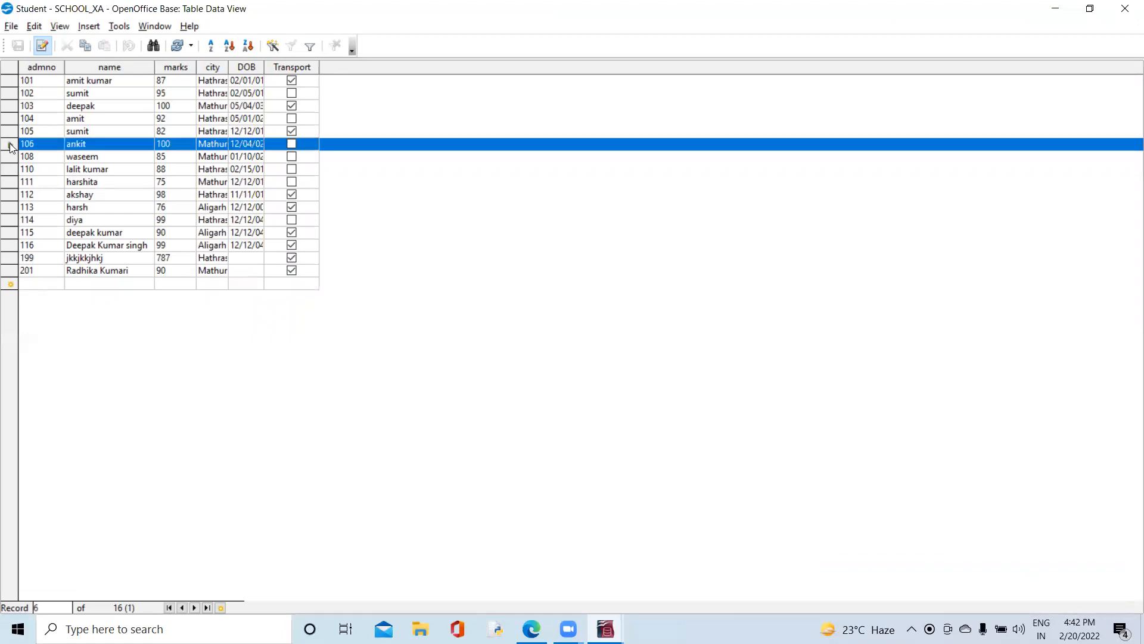
click(10, 159)
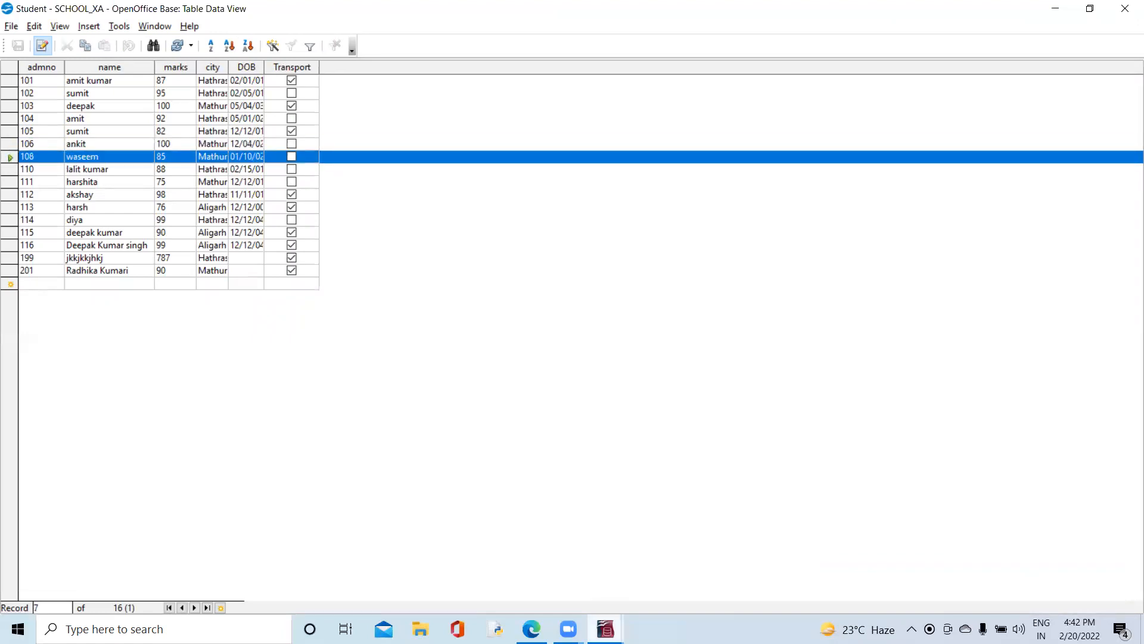
- Return to the Student_Form window and maximize it
mouse_move(605, 628)
click(598, 583)
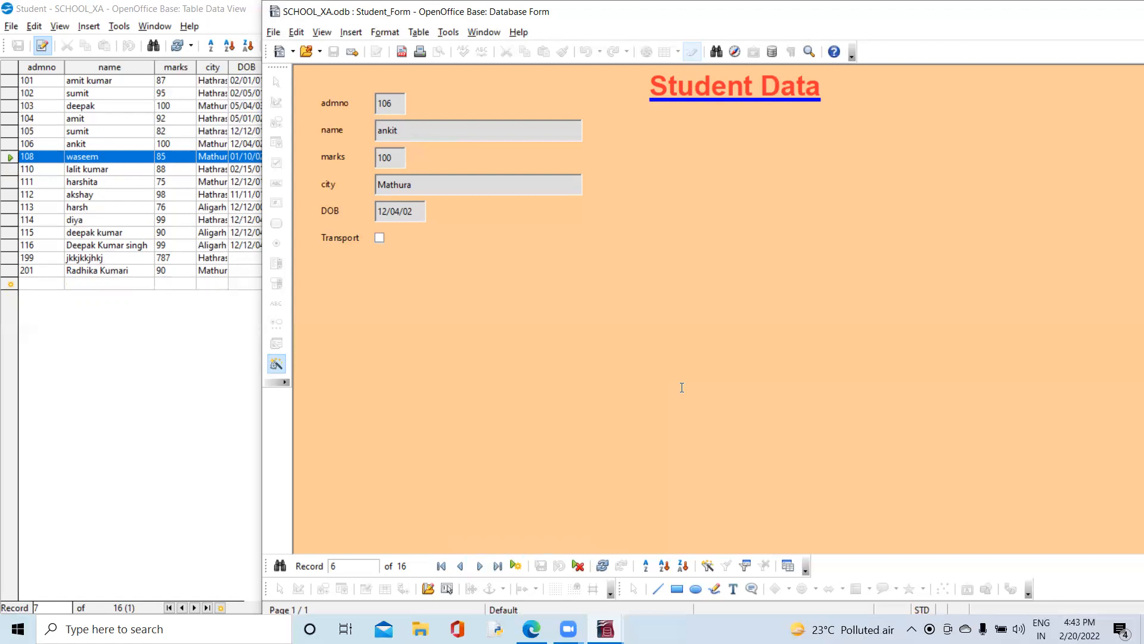
double_click(1068, 22)
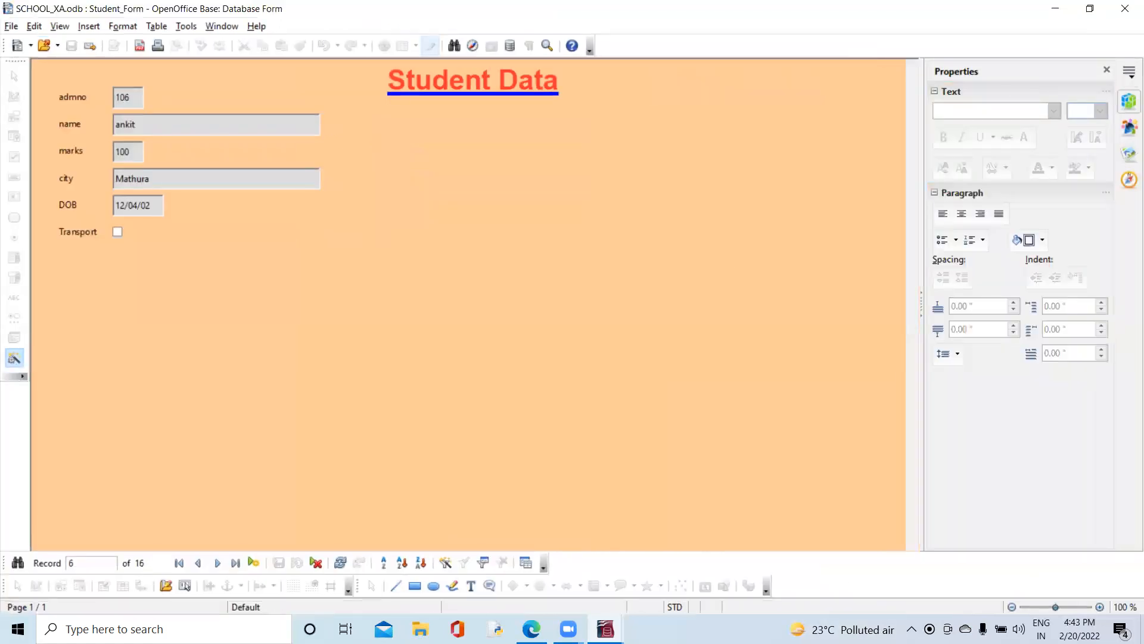